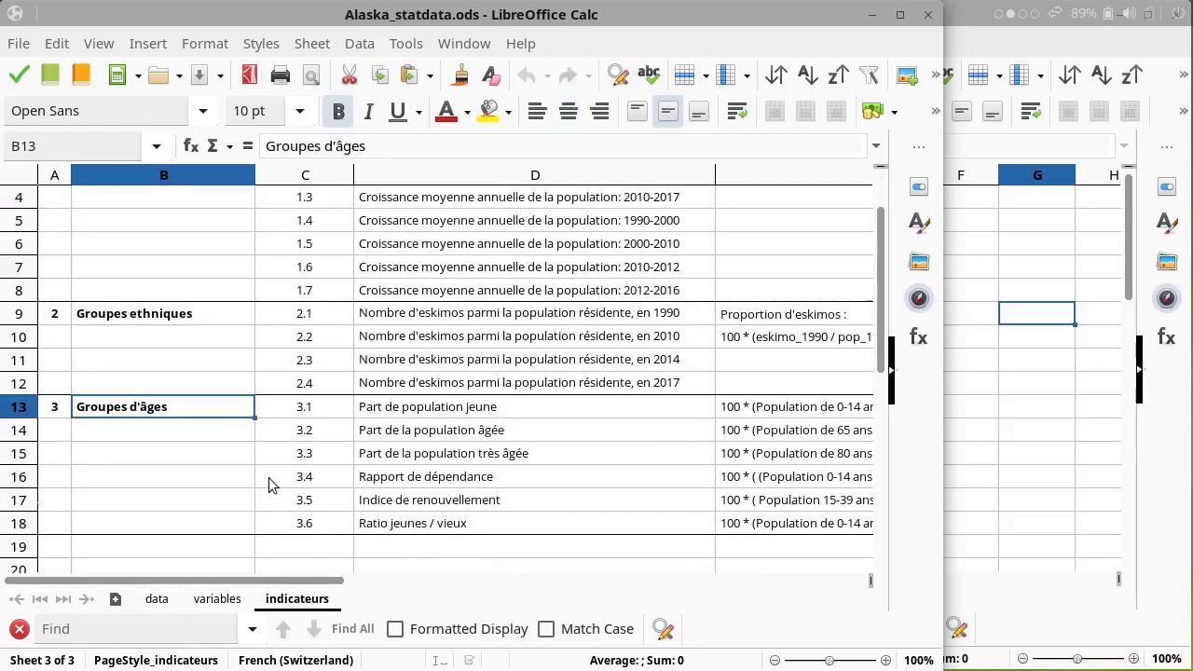
# Step: Examine the dependency ratio indicator and its formula on the indicateurs sheet
pyautogui.moveTo(334, 578); pyautogui.dragTo(388, 579)
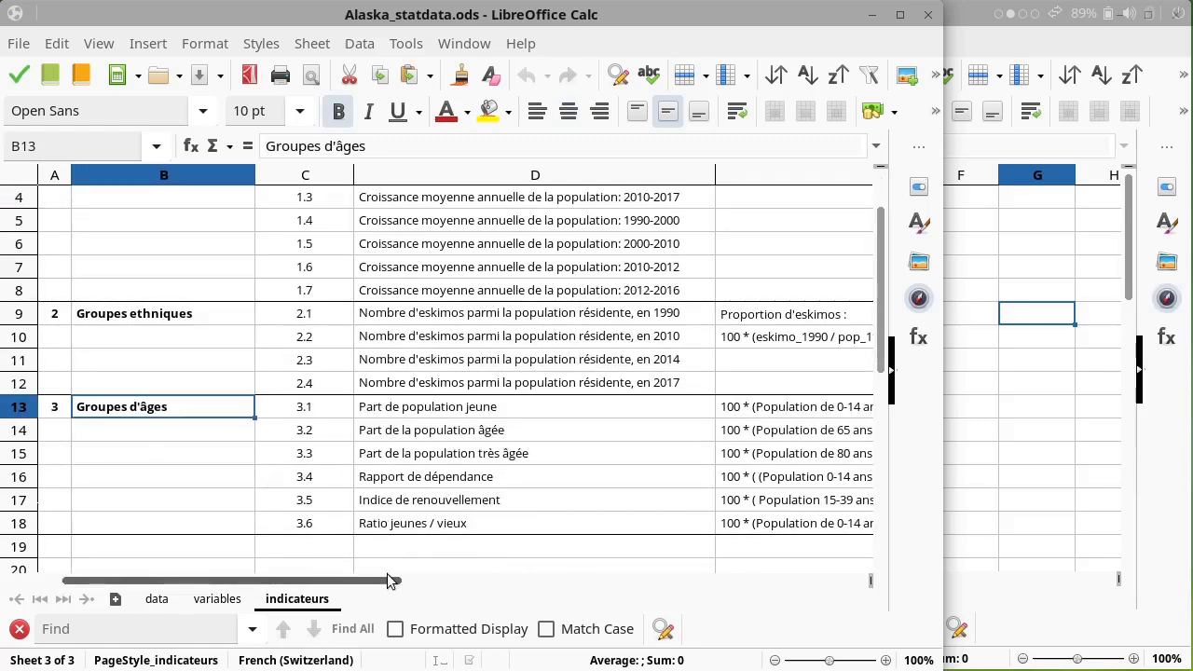
pyautogui.click(436, 484)
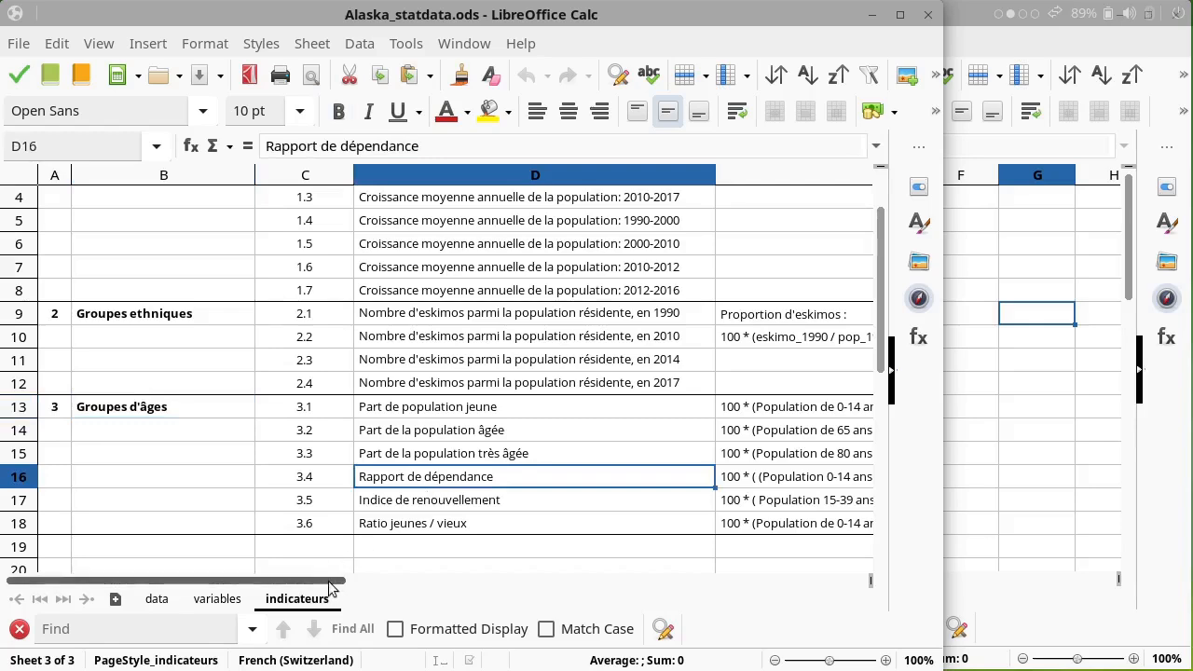
pyautogui.moveTo(328, 579); pyautogui.dragTo(603, 557)
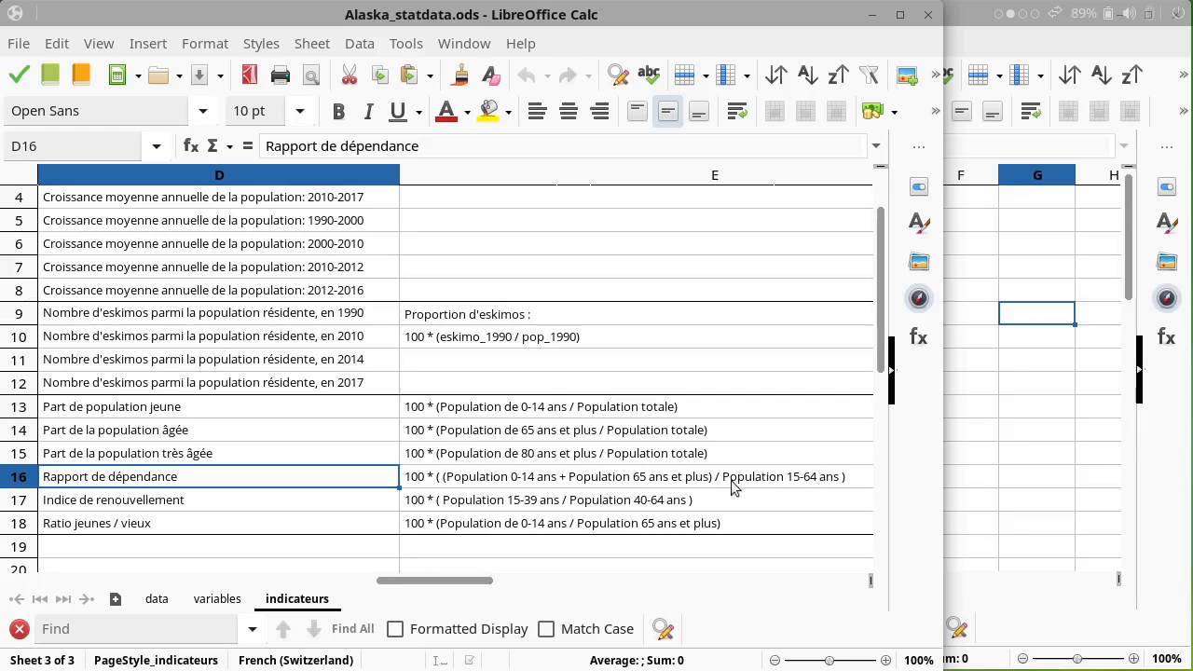
pyautogui.click(674, 483)
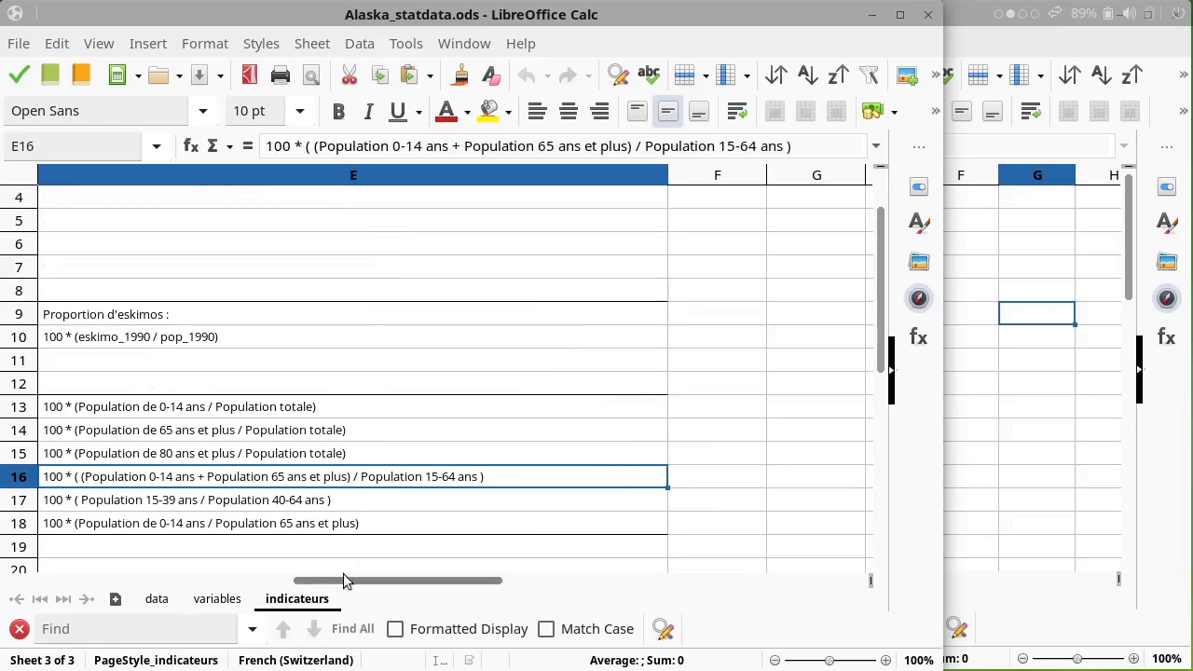
pyautogui.moveTo(343, 584); pyautogui.dragTo(253, 574)
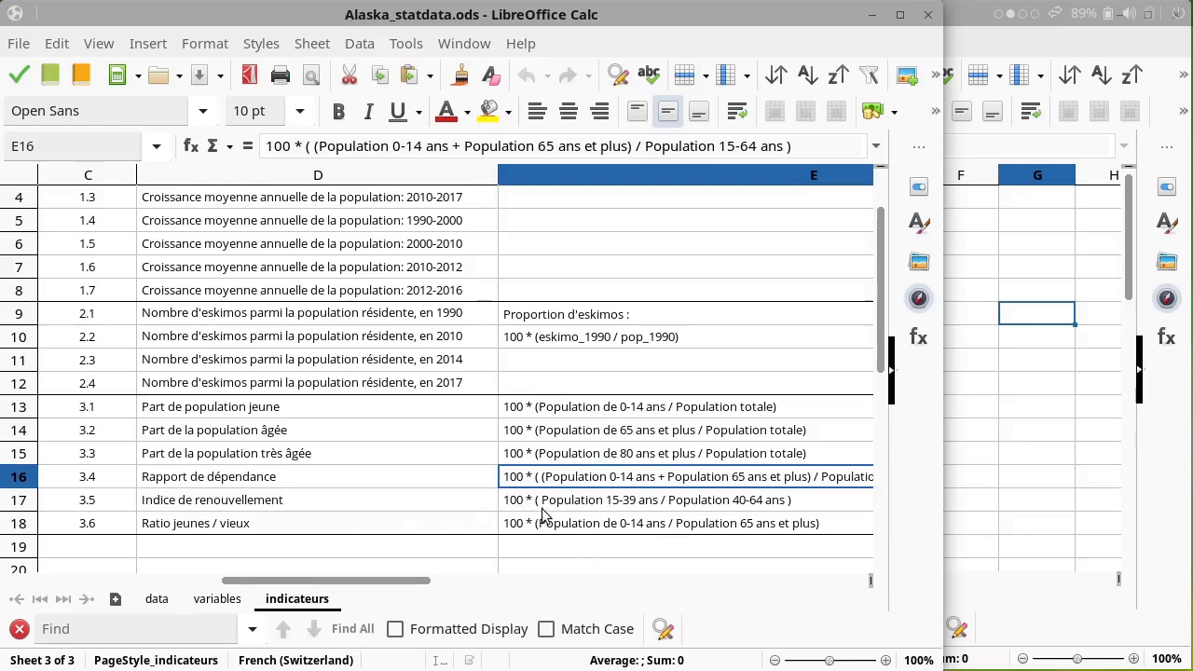
pyautogui.click(306, 477)
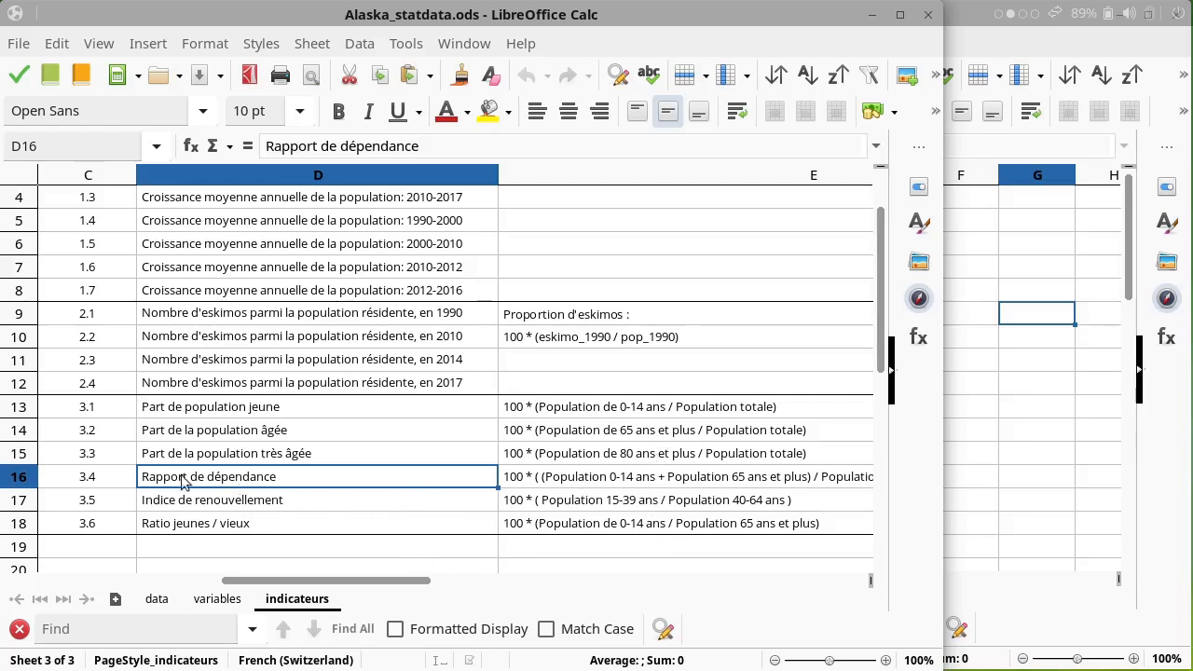
pyautogui.click(559, 488)
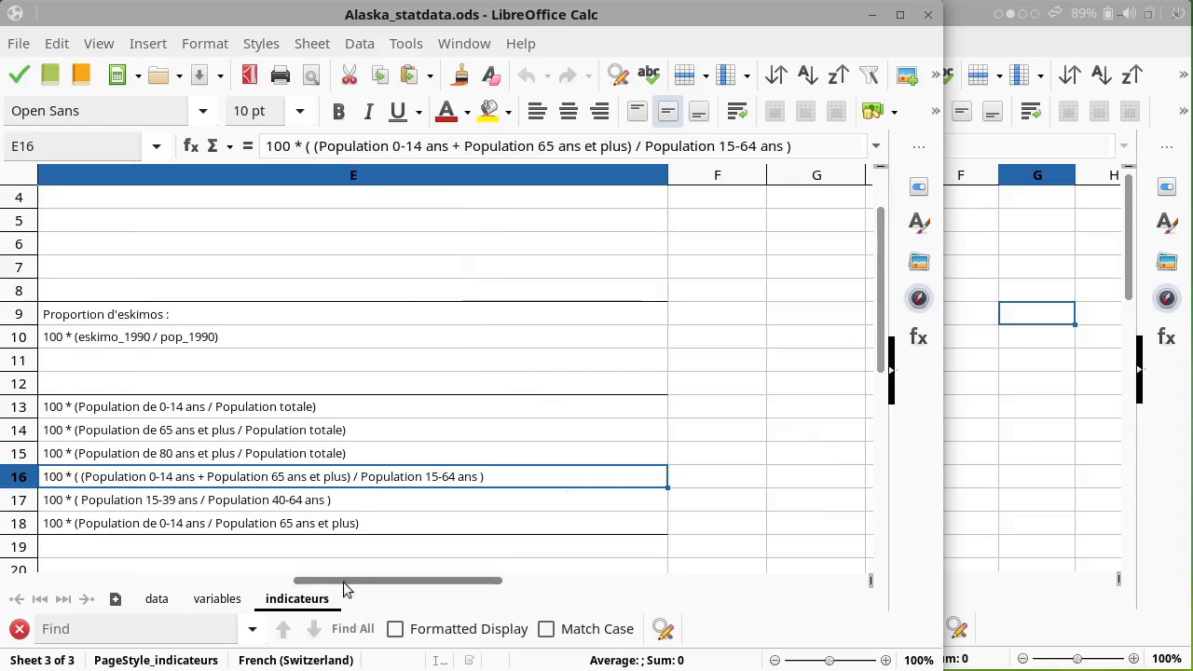
pyautogui.moveTo(345, 585); pyautogui.dragTo(274, 586)
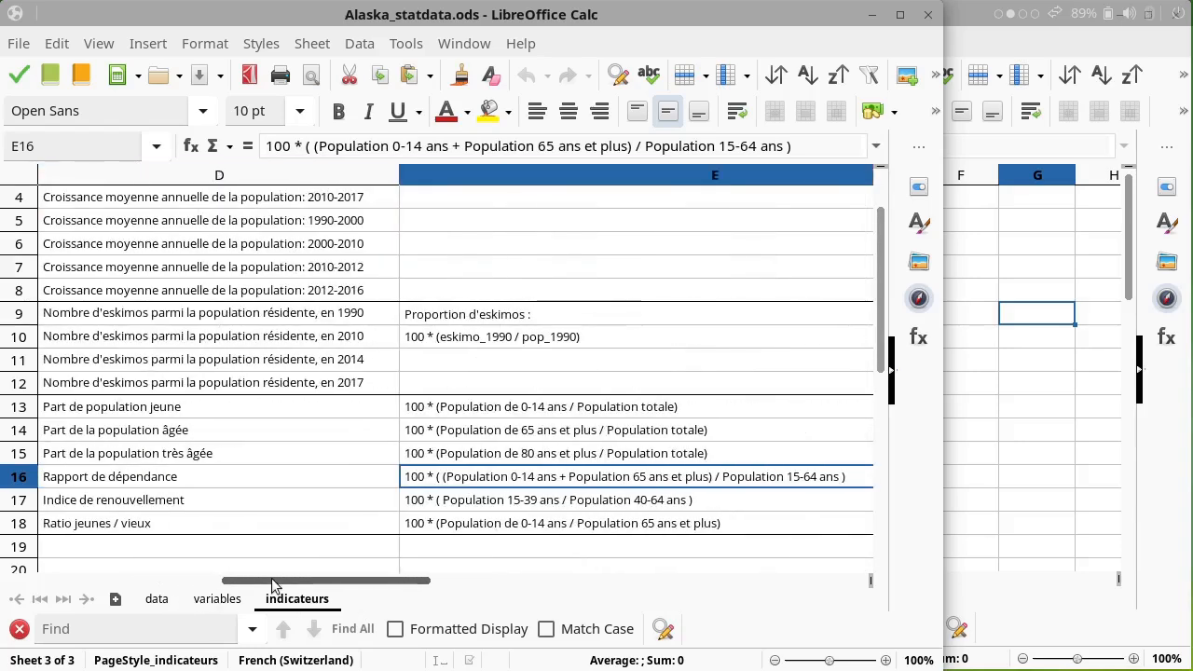
# Step: Browse the population columns on the data sheet and the variable descriptions on the variables sheet
pyautogui.click(156, 601)
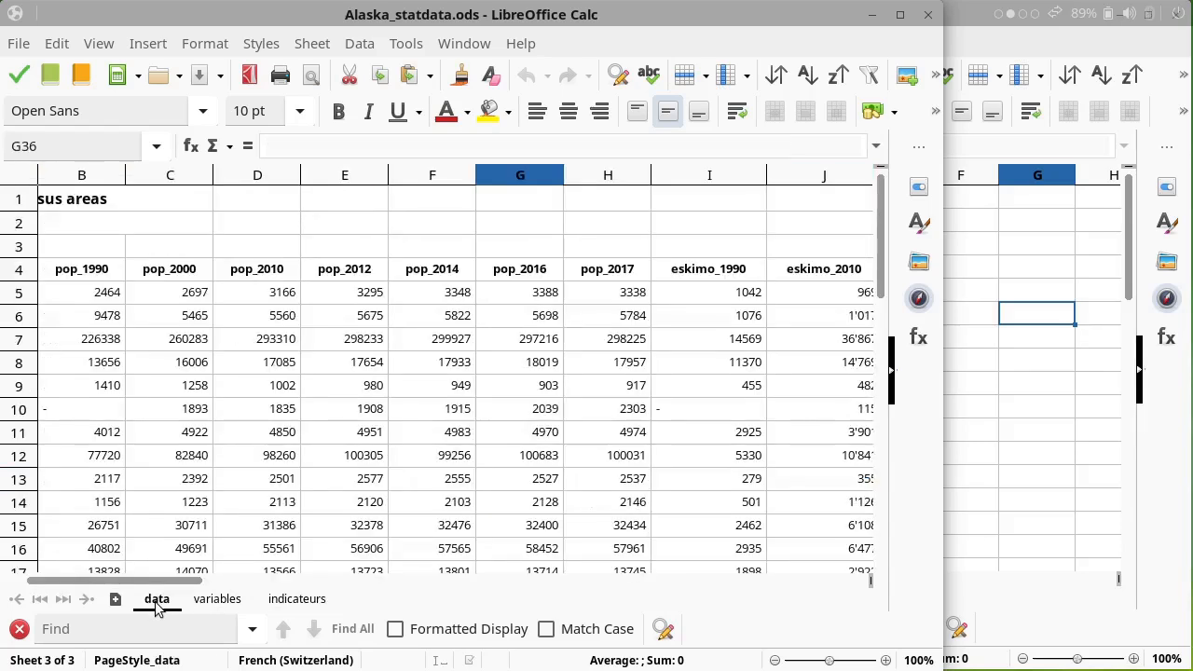
pyautogui.moveTo(142, 585); pyautogui.dragTo(98, 580)
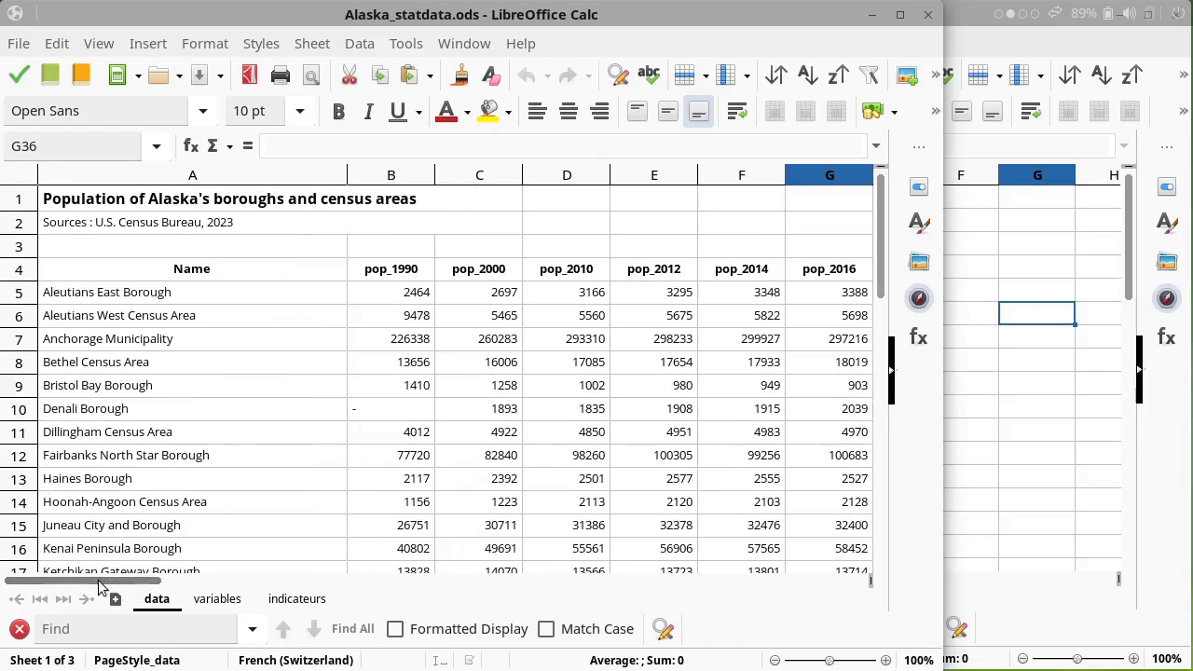
pyautogui.click(389, 272)
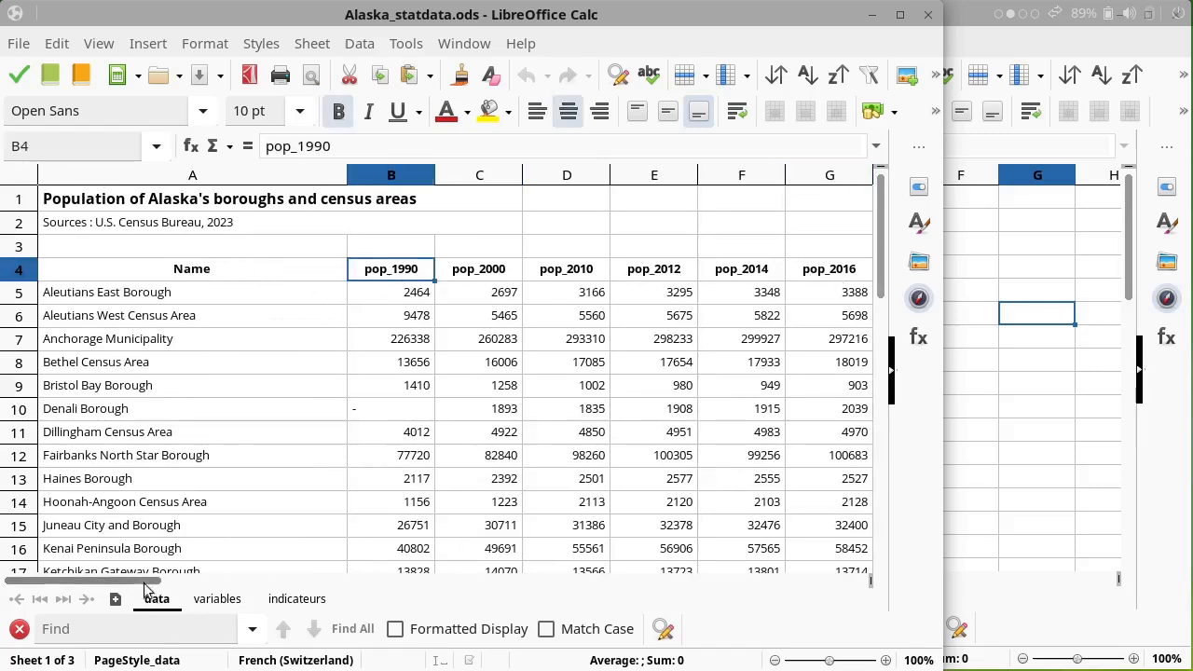
pyautogui.moveTo(145, 583); pyautogui.dragTo(683, 531)
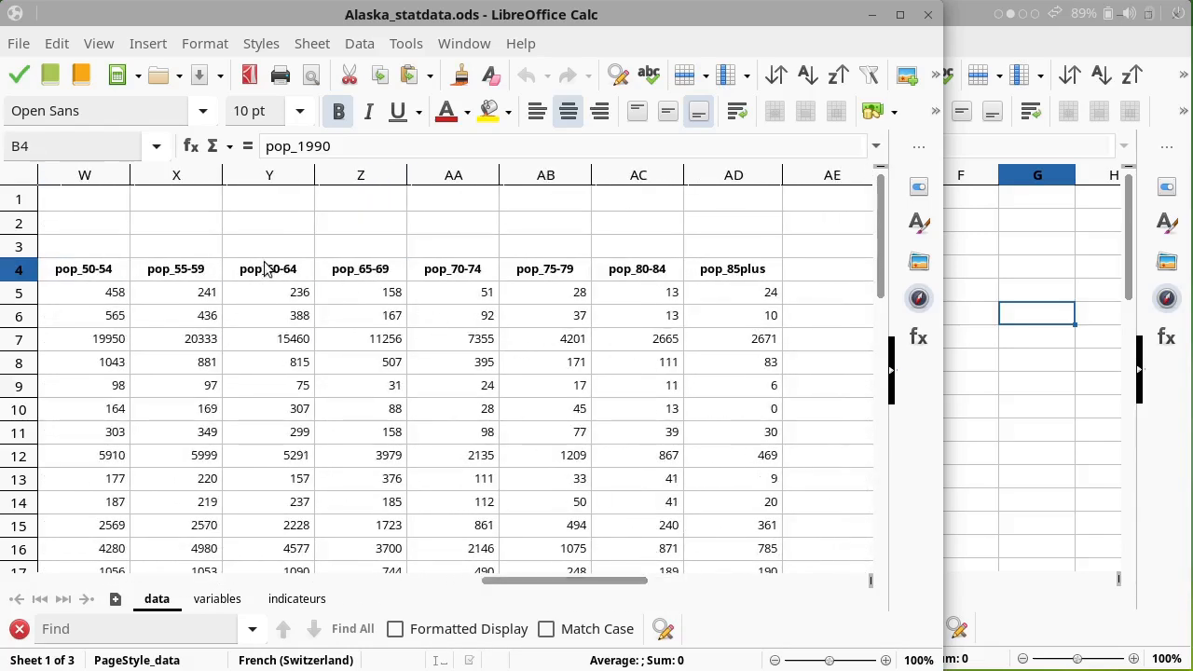
pyautogui.click(263, 269)
pyautogui.moveTo(531, 585); pyautogui.dragTo(66, 571)
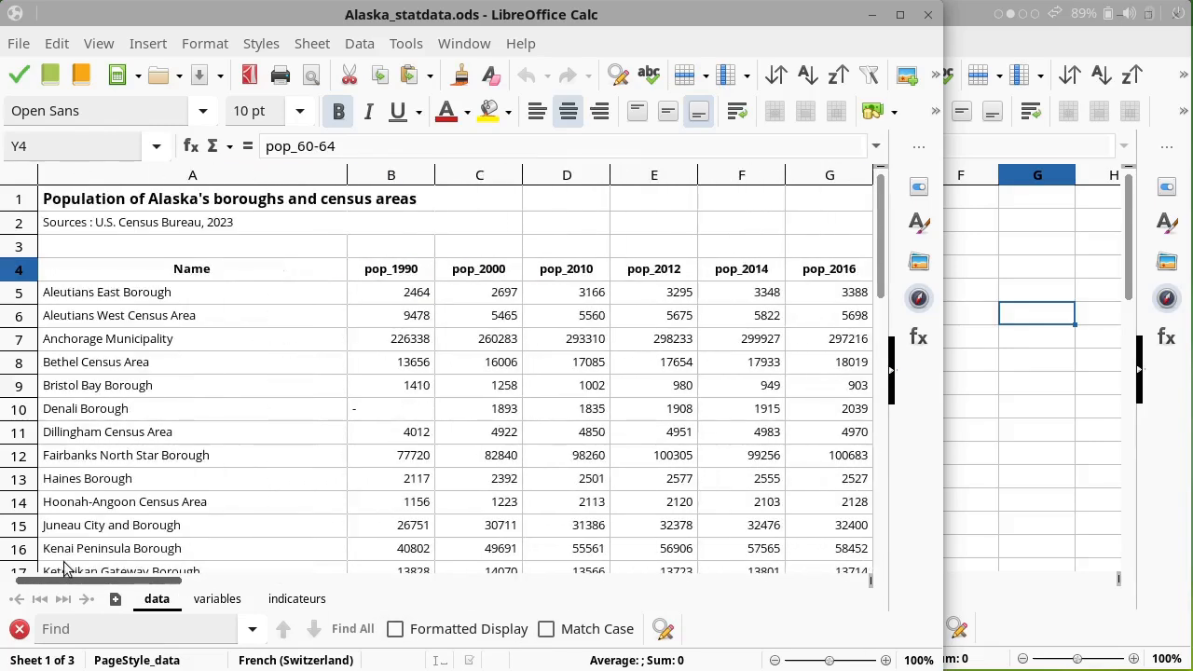
pyautogui.click(211, 599)
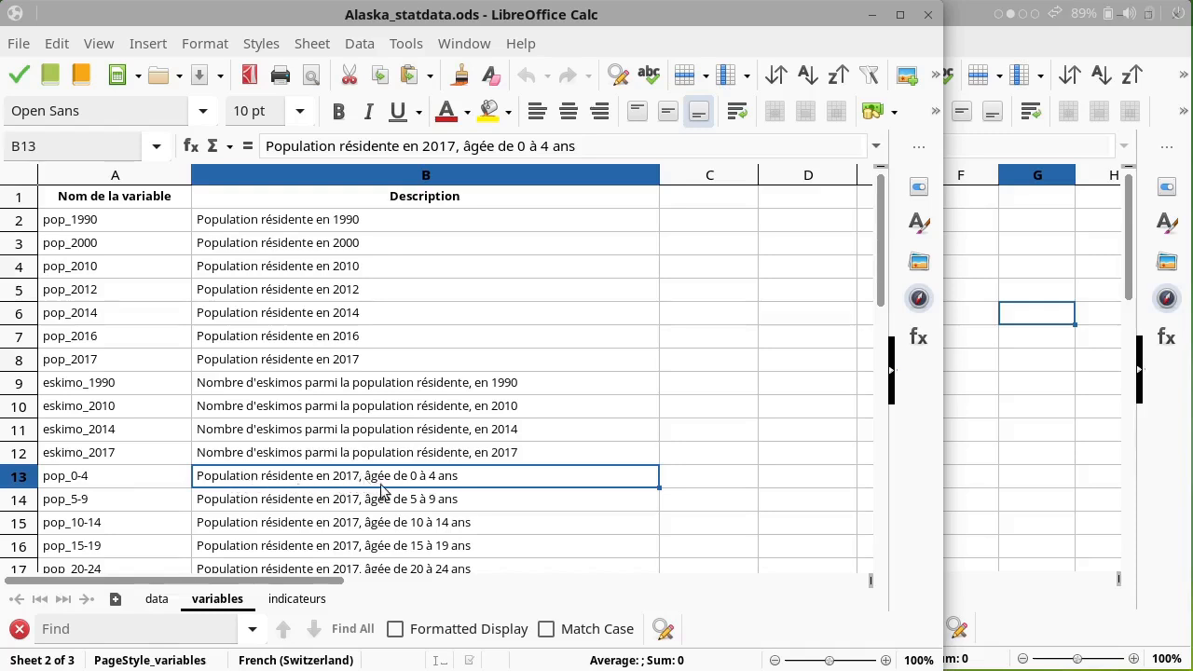
# Step: Copy the borough names A4:A33 from the data sheet into column A of indic_rapdep.ods
pyautogui.click(159, 601)
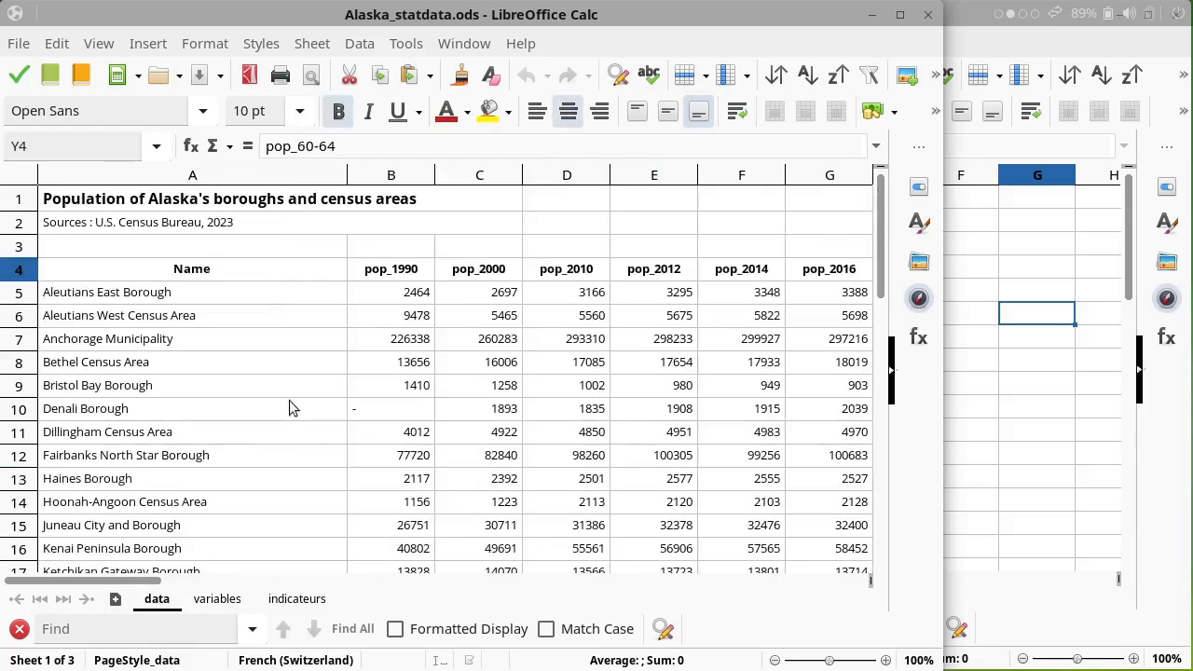
pyautogui.click(292, 275)
pyautogui.scroll(-6, 298, 381)
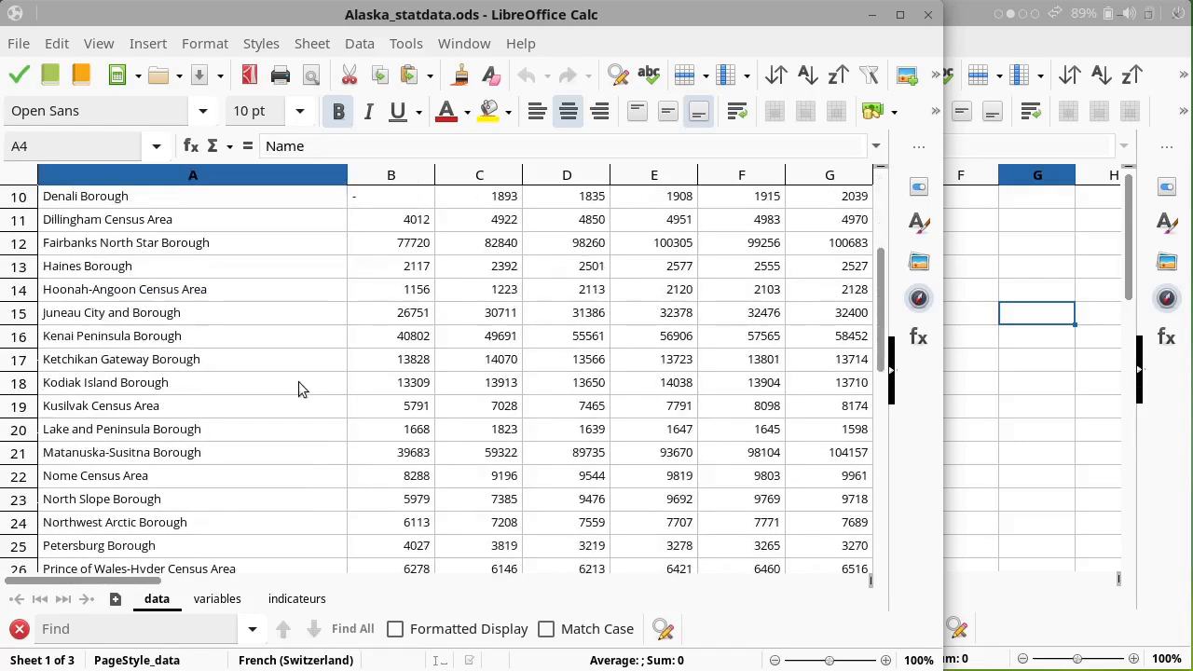
pyautogui.keyDown('shift'); pyautogui.click(209, 522); pyautogui.keyUp('shift')
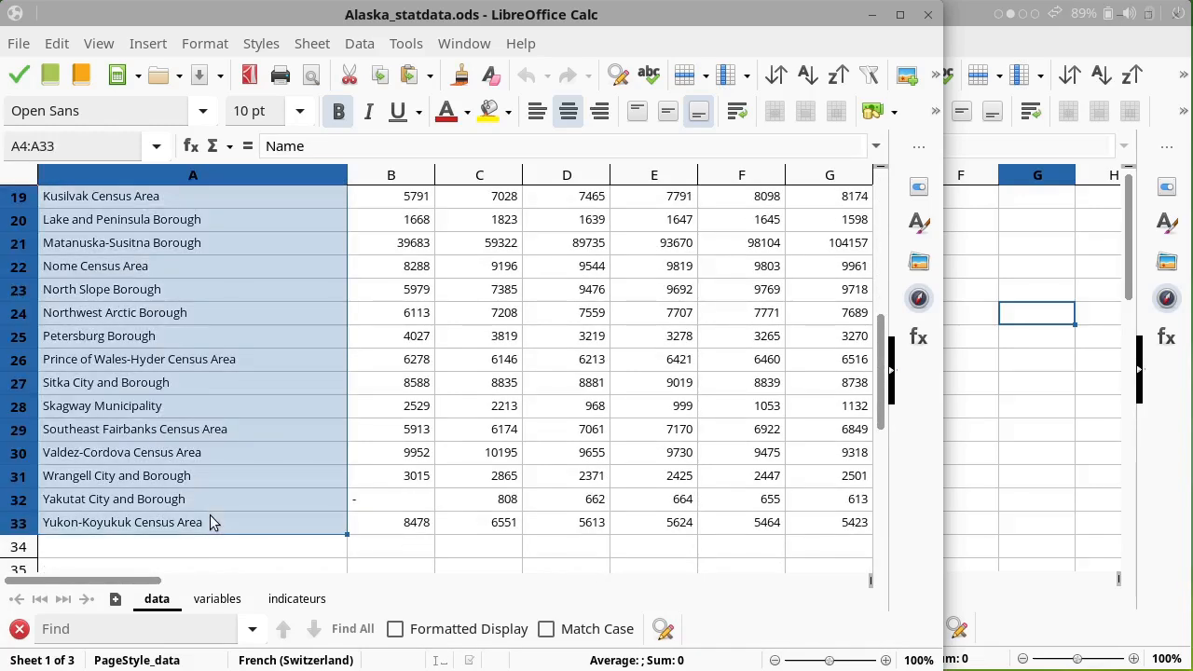
pyautogui.hotkey('ctrl', 'c')
pyautogui.click(1033, 258)
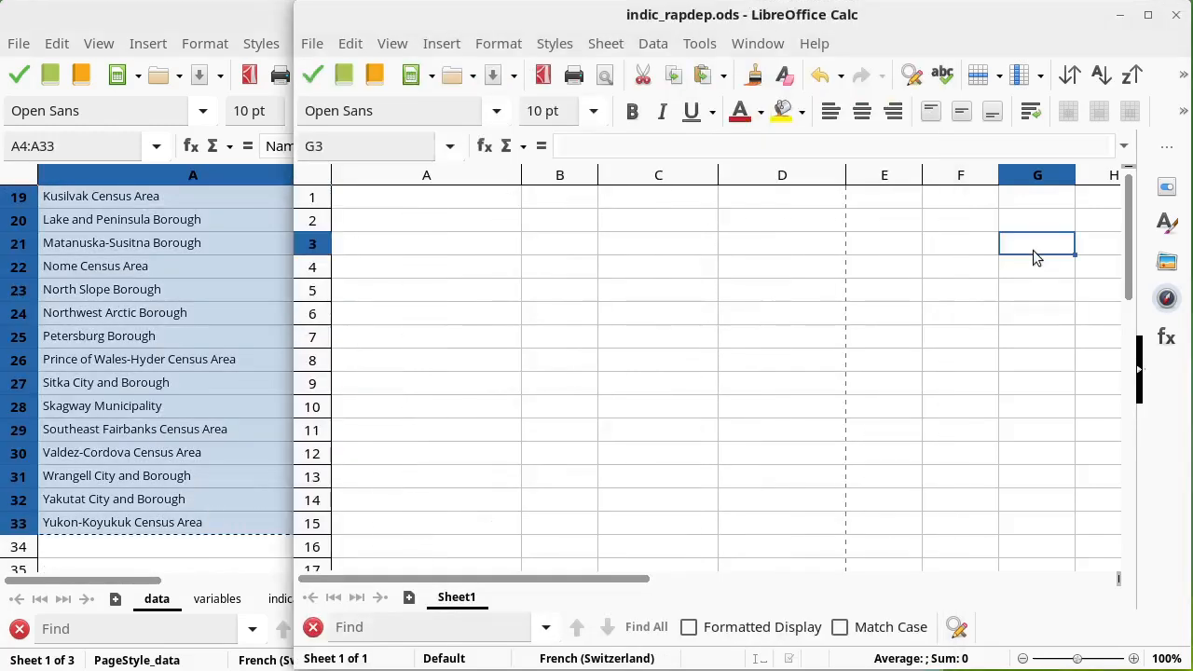
pyautogui.click(474, 199)
pyautogui.hotkey('ctrl', 'v')
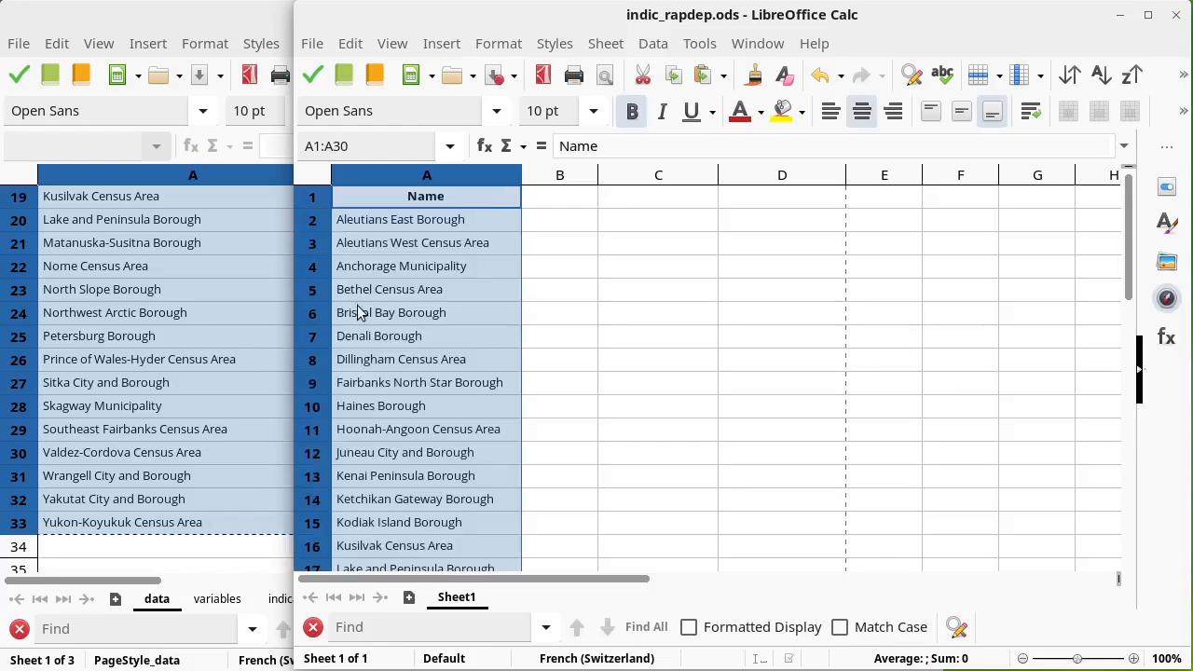
# Step: Copy the pop_2017 column H4:H33 from the data sheet into column B of indic_rapdep.ods
pyautogui.click(178, 266)
pyautogui.scroll(6, 195, 281)
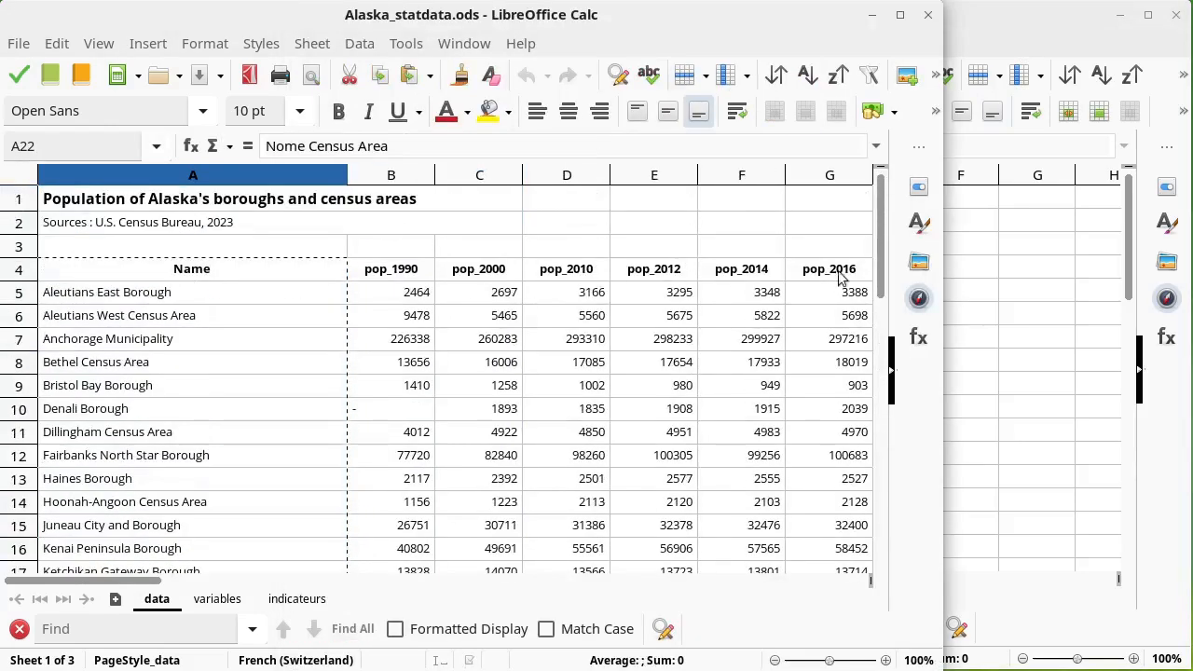
pyautogui.moveTo(140, 585); pyautogui.dragTo(209, 582)
pyautogui.click(457, 277)
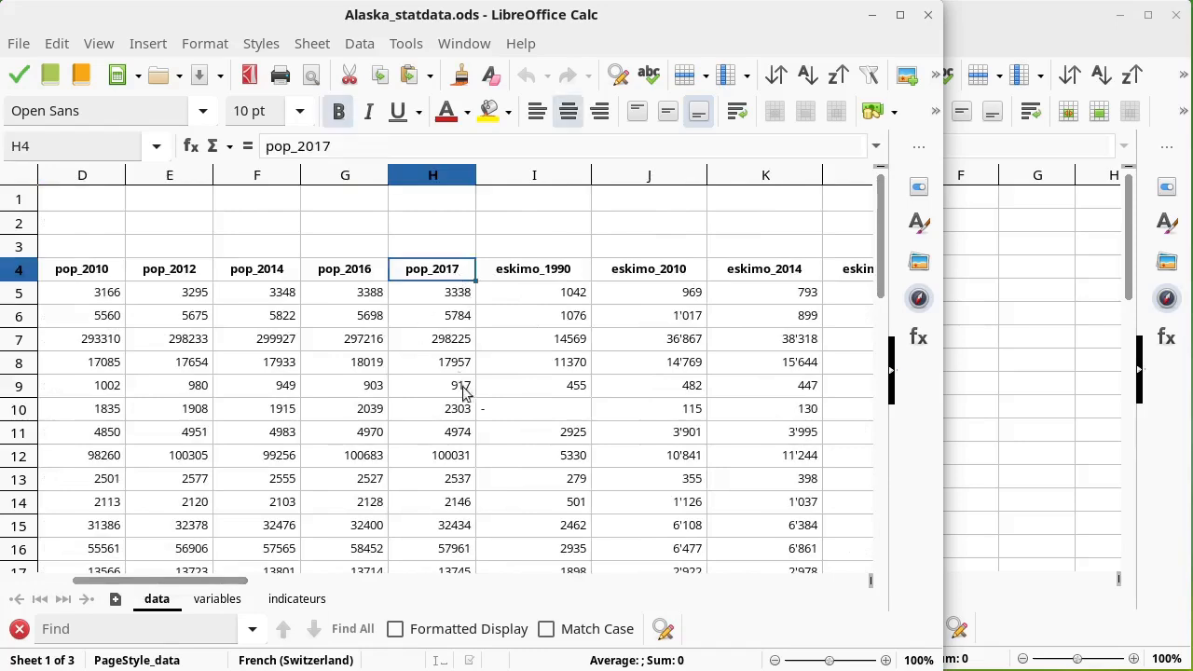
pyautogui.scroll(-7, 460, 380)
pyautogui.keyDown('shift'); pyautogui.click(457, 456); pyautogui.keyUp('shift')
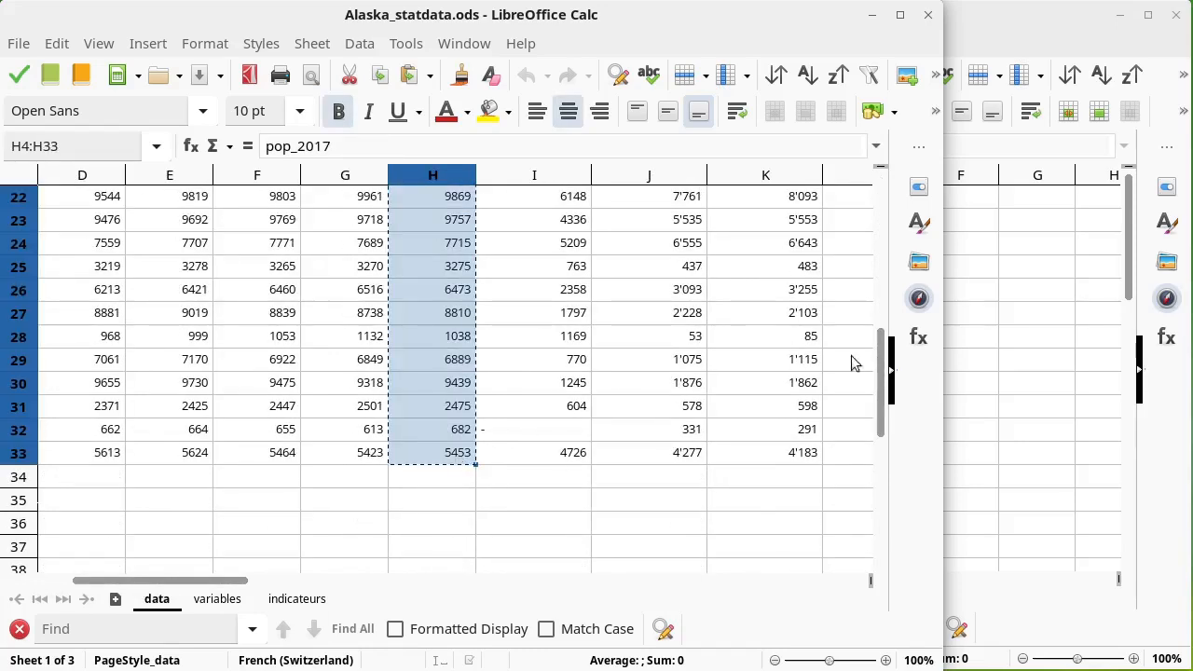
pyautogui.click(981, 319)
pyautogui.click(575, 201)
pyautogui.hotkey('ctrl', 'v')
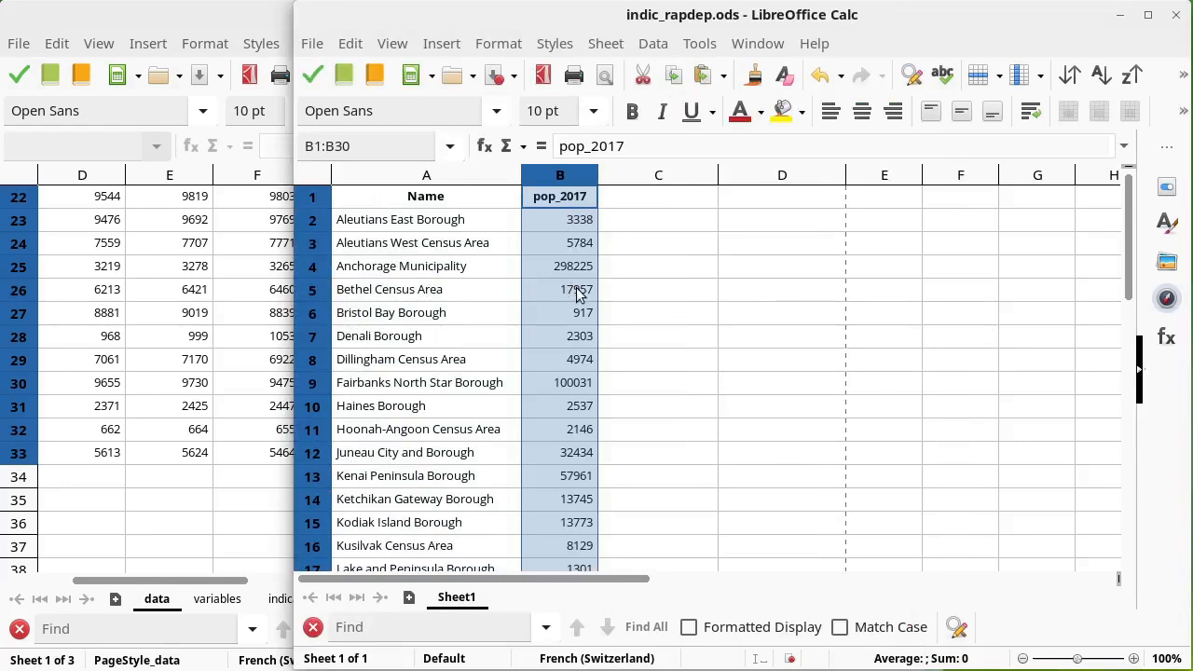
# Step: Copy the age-group columns pop_0-4 through pop_85plus (M4:AD33) into indic_rapdep.ods starting at C1
pyautogui.click(215, 291)
pyautogui.scroll(2, 319, 328)
pyautogui.scroll(5, 319, 329)
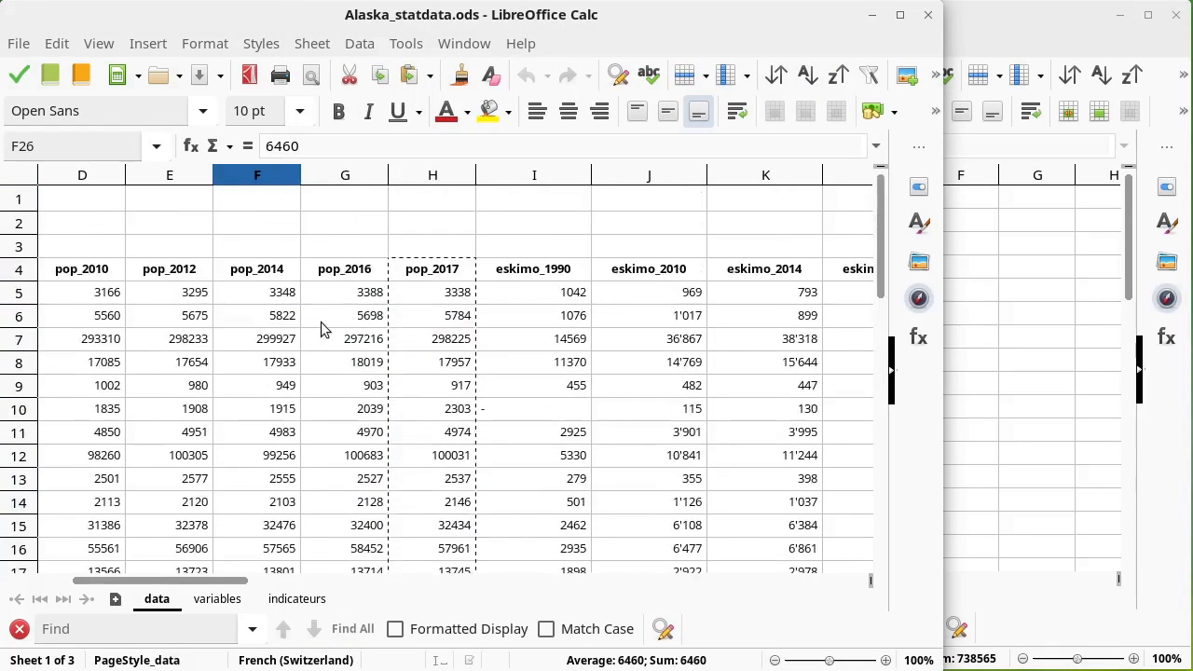
pyautogui.moveTo(224, 585); pyautogui.dragTo(641, 580)
pyautogui.click(214, 273)
pyautogui.scroll(-9, 616, 461)
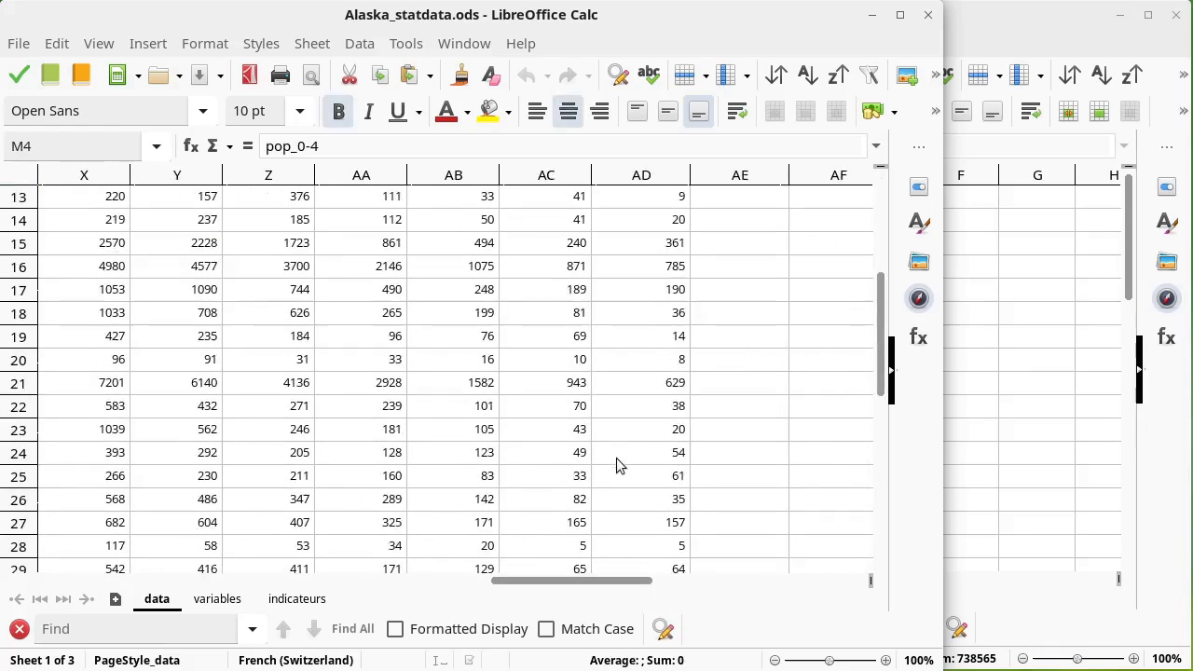
pyautogui.keyDown('shift'); pyautogui.click(673, 317); pyautogui.keyUp('shift')
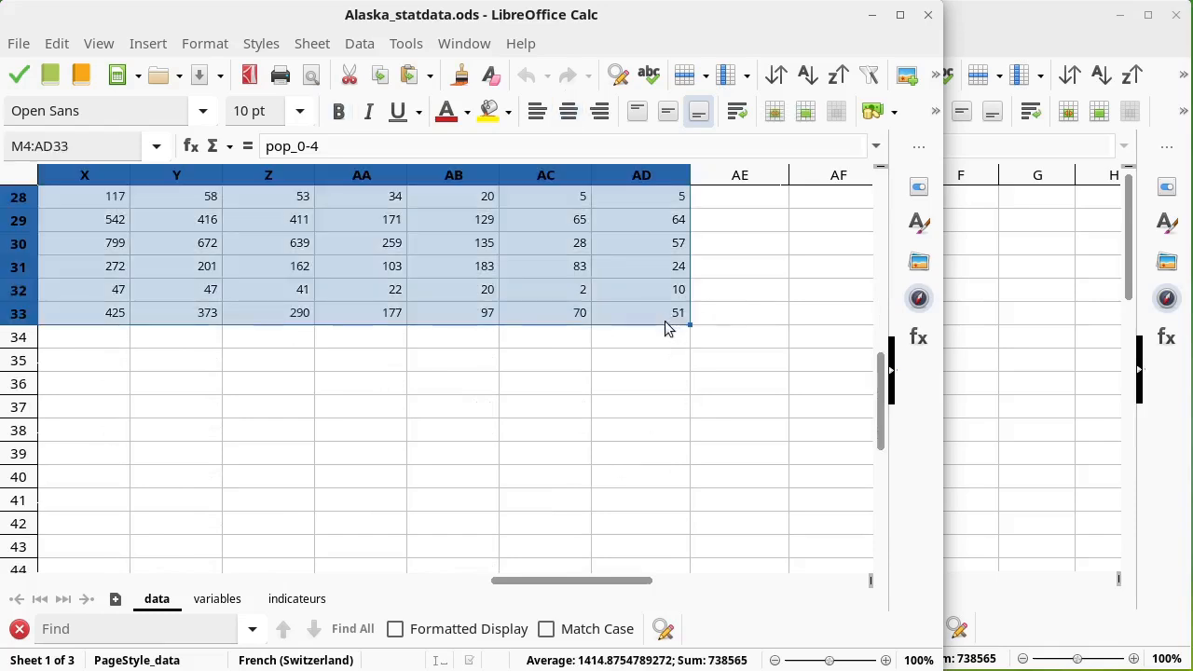
pyautogui.hotkey('ctrl', 'c')
pyautogui.click(1038, 266)
pyautogui.click(675, 198)
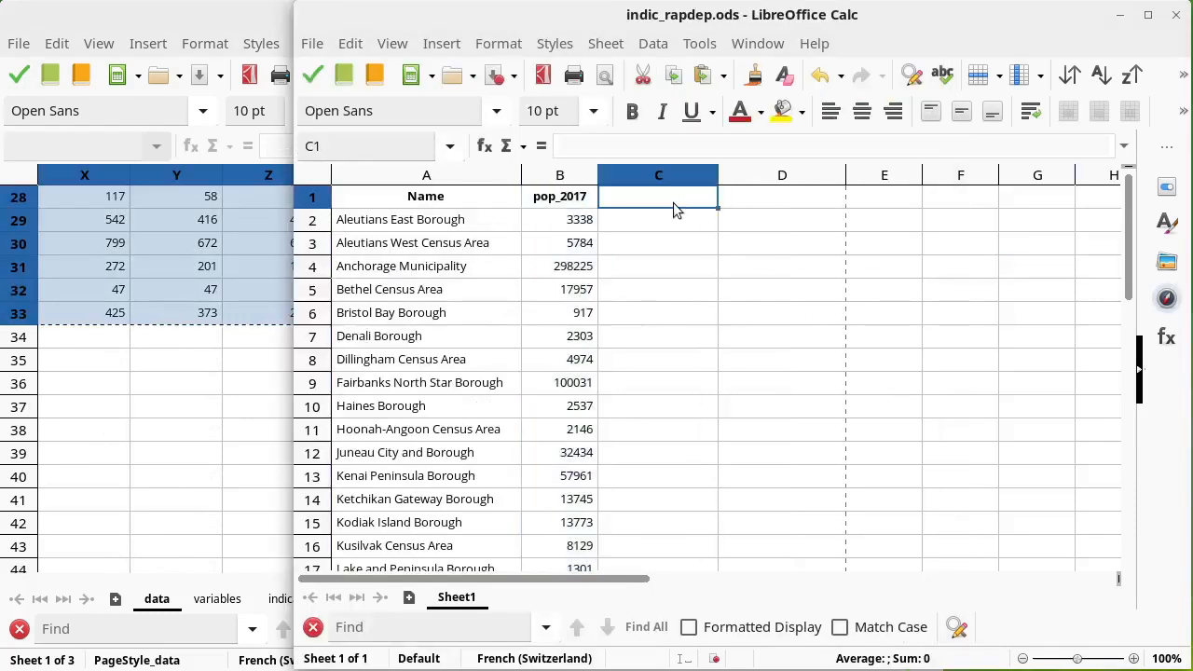
pyautogui.hotkey('ctrl', 'v')
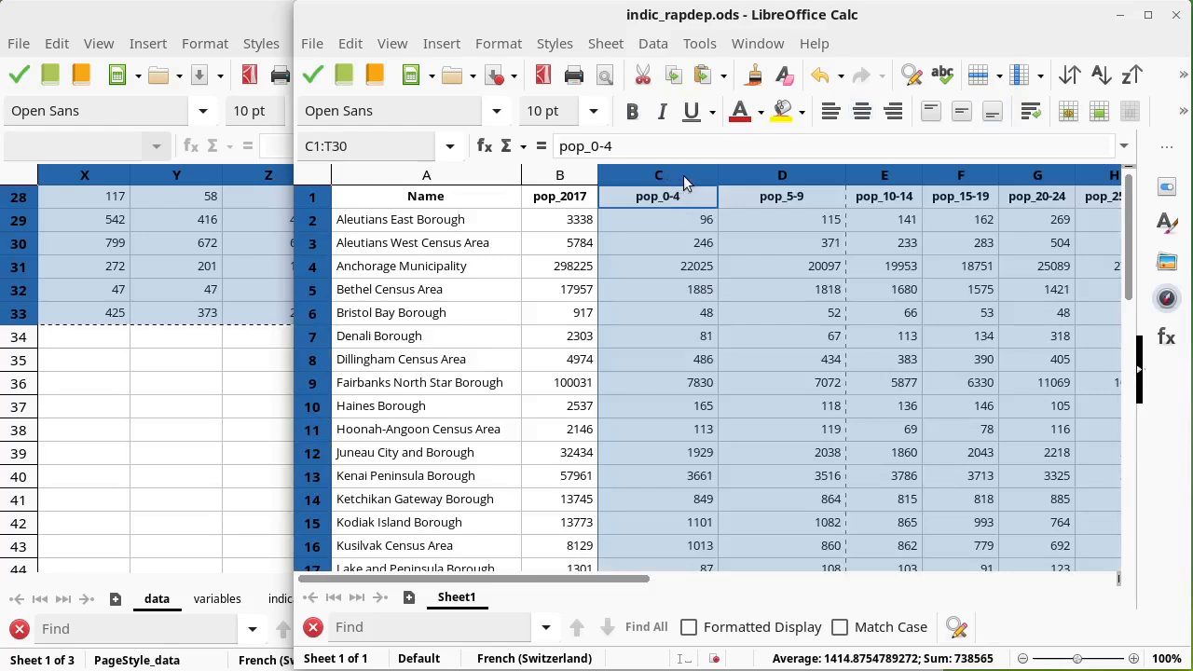
# Step: Narrow columns C and D to fit their headers
pyautogui.moveTo(715, 176); pyautogui.dragTo(668, 177)
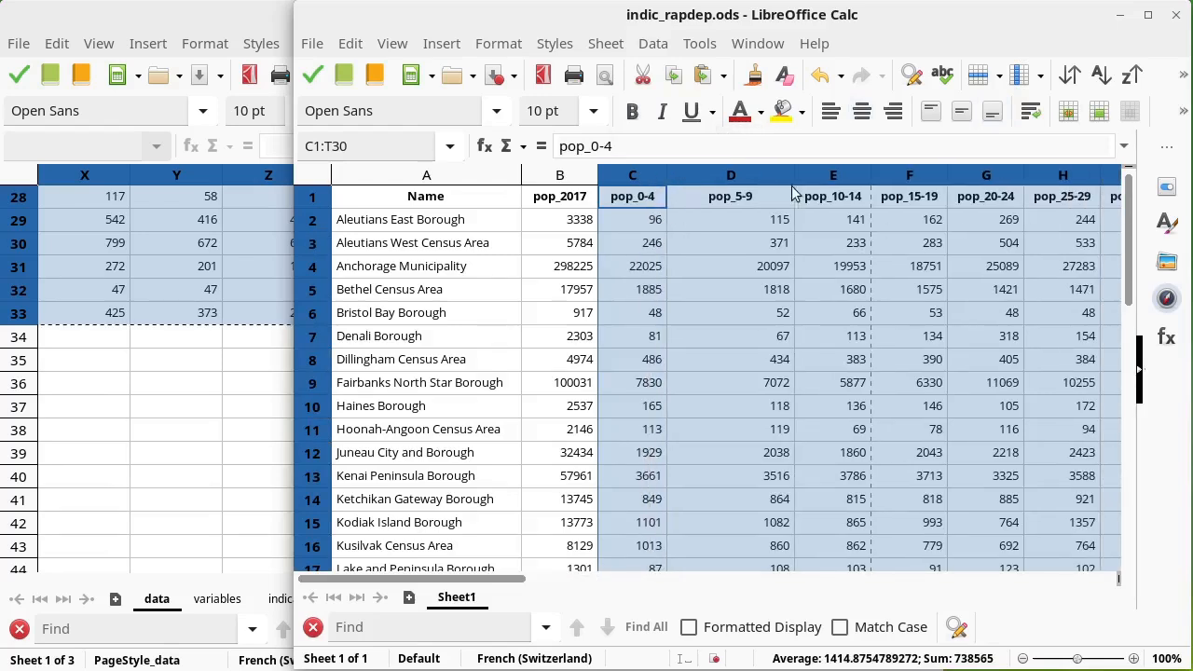
pyautogui.moveTo(791, 177); pyautogui.dragTo(731, 178)
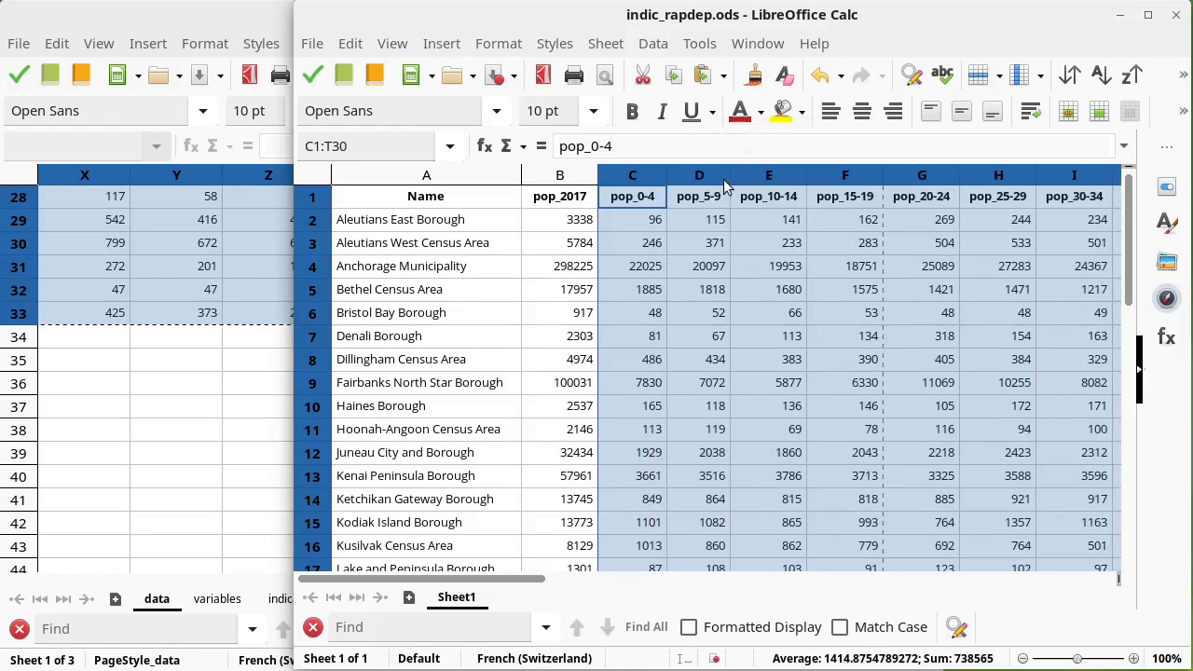
pyautogui.click(739, 241)
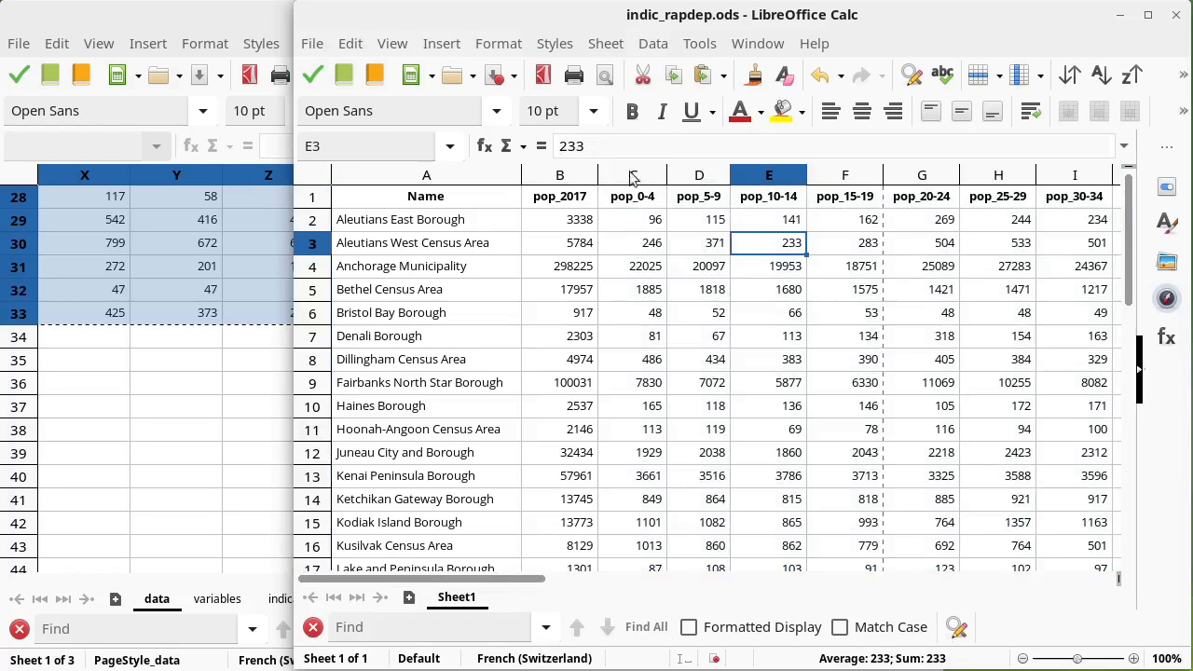
# Step: Enter the headers pop_0_14, pop_15_64 and pop_65_plus in cells U1 to W1
pyautogui.moveTo(483, 585); pyautogui.dragTo(919, 572)
pyautogui.click(759, 198)
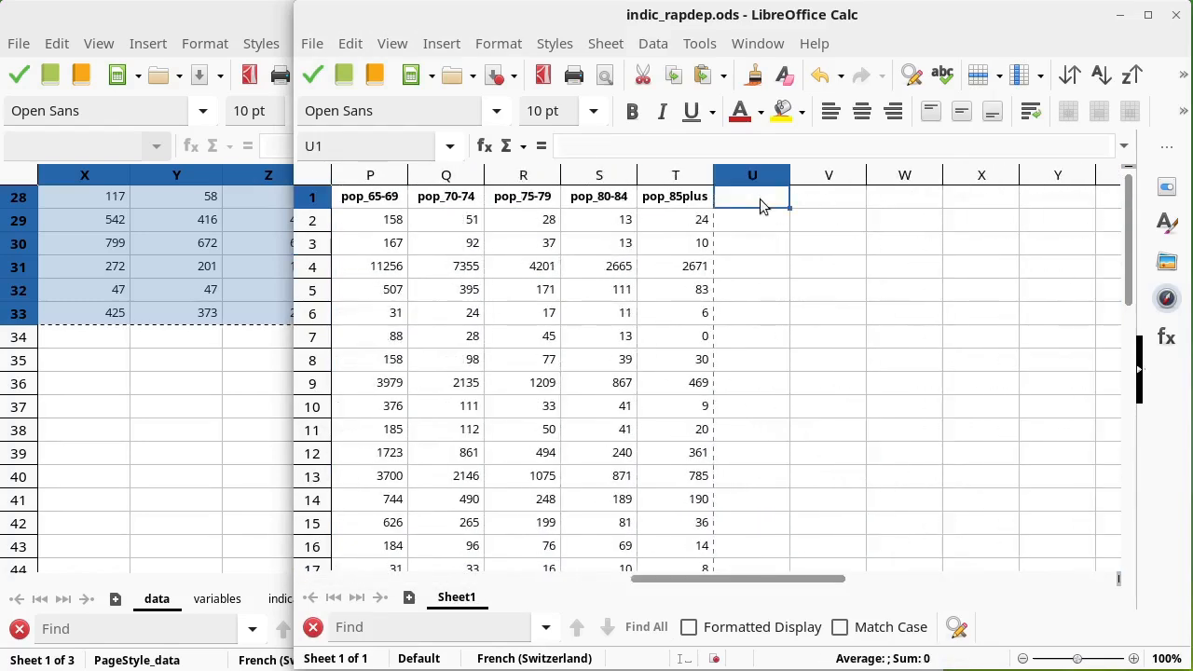
pyautogui.write('pop_0_14')
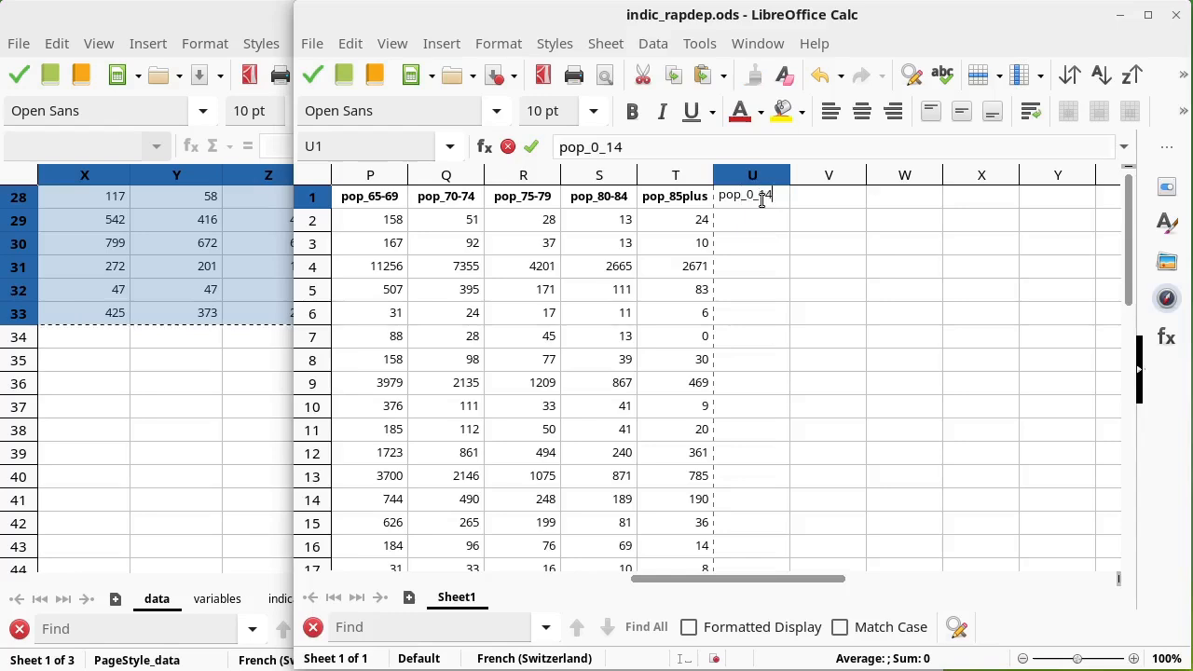
pyautogui.press('Tab')
pyautogui.write('po')
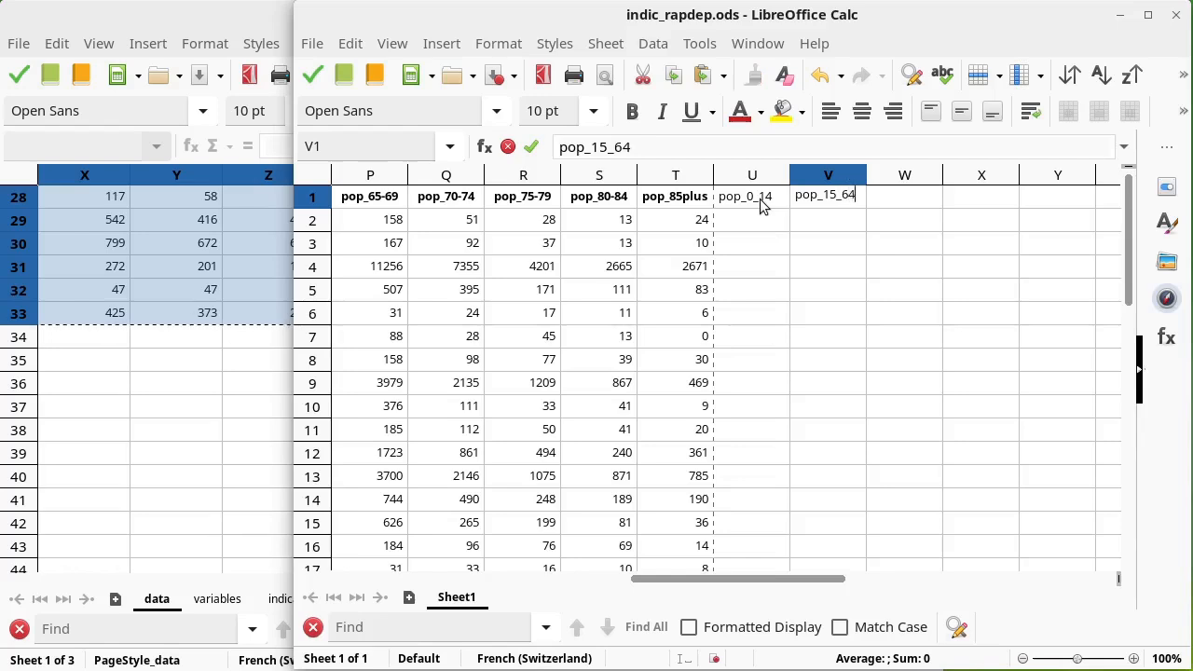
pyautogui.press('Tab')
pyautogui.write('Po')
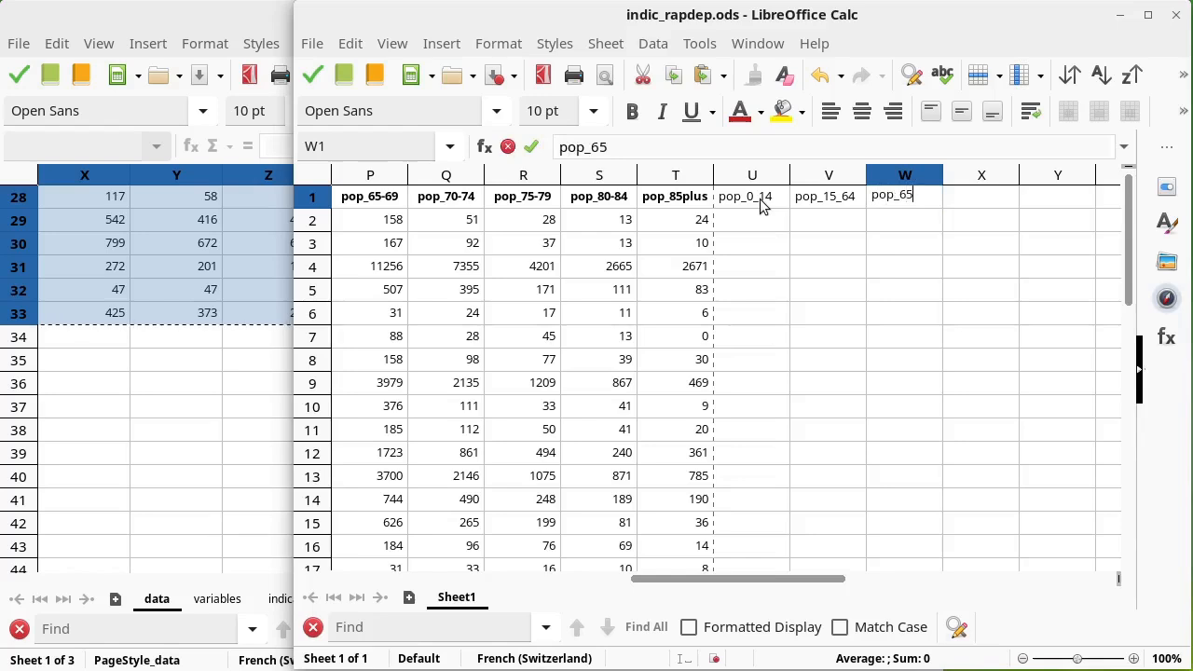
pyautogui.write('p_65_plus')
pyautogui.press('Return')
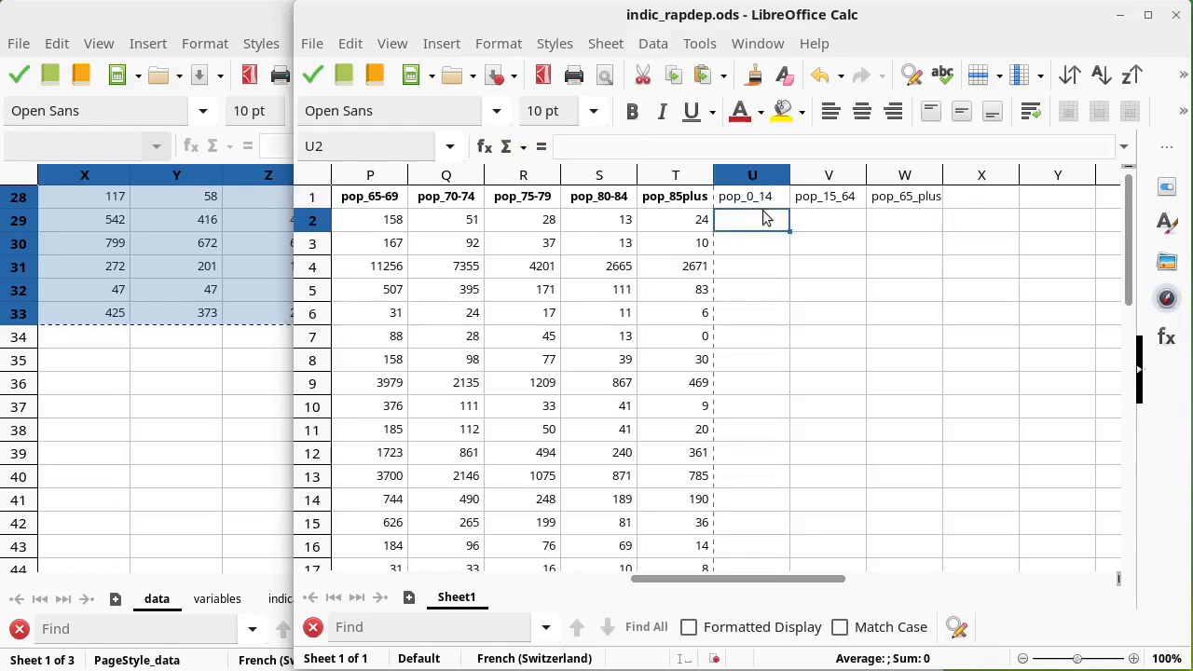
# Step: Make the headers in U1 to W1 bold
pyautogui.moveTo(759, 199); pyautogui.dragTo(890, 198)
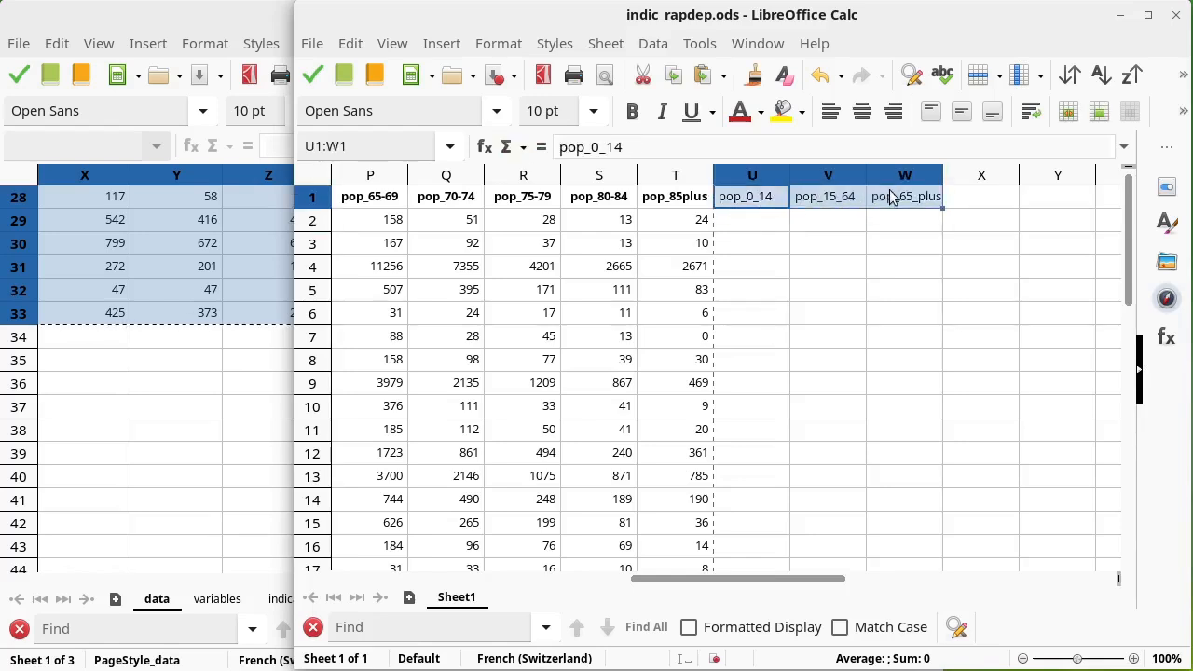
pyautogui.hotkey('ctrl', 'b')
# Step: Enter a formula in U2 summing C2:E2 for the 0–14 population
pyautogui.click(752, 222)
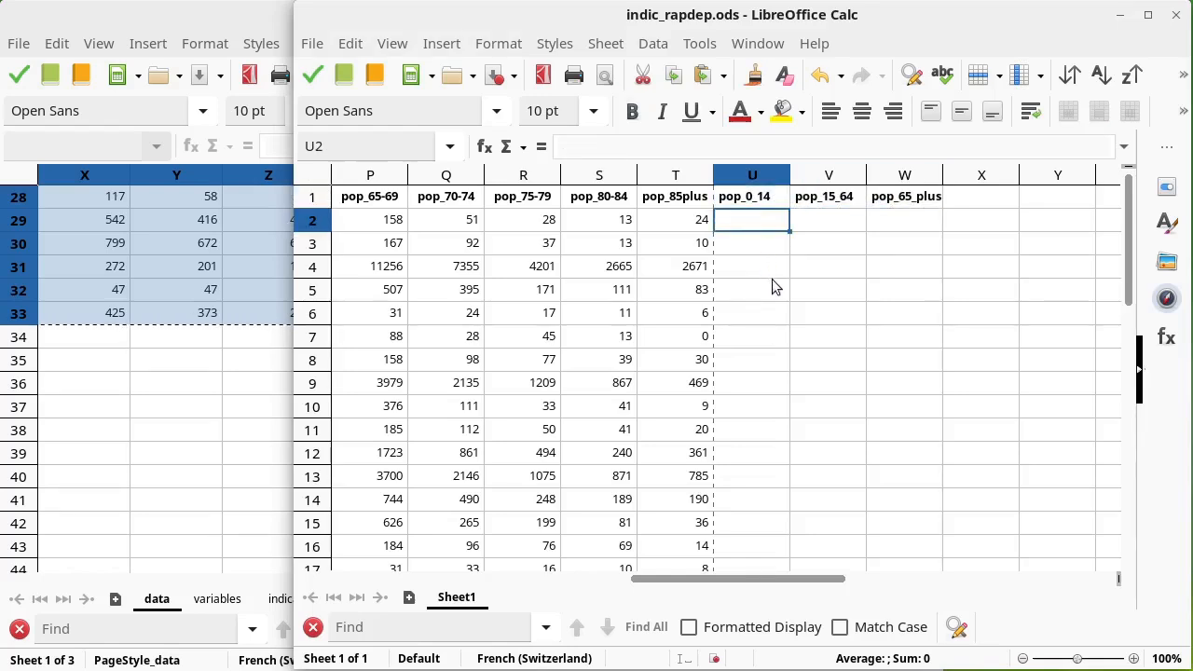
pyautogui.write('=')
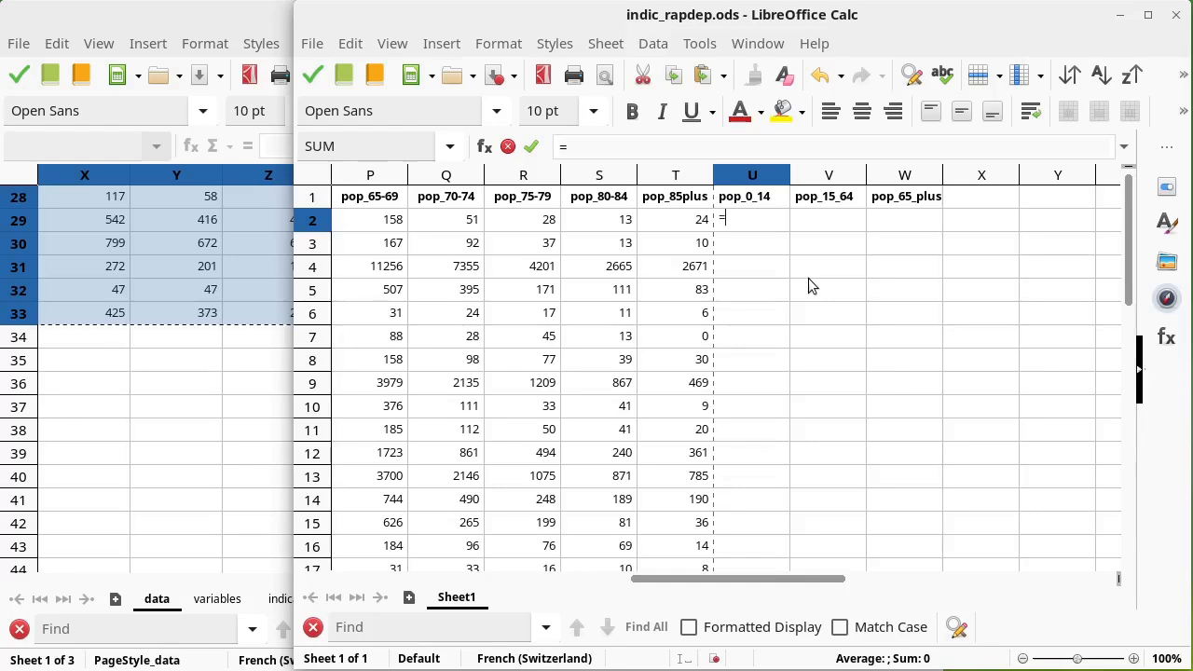
pyautogui.write('sum(')
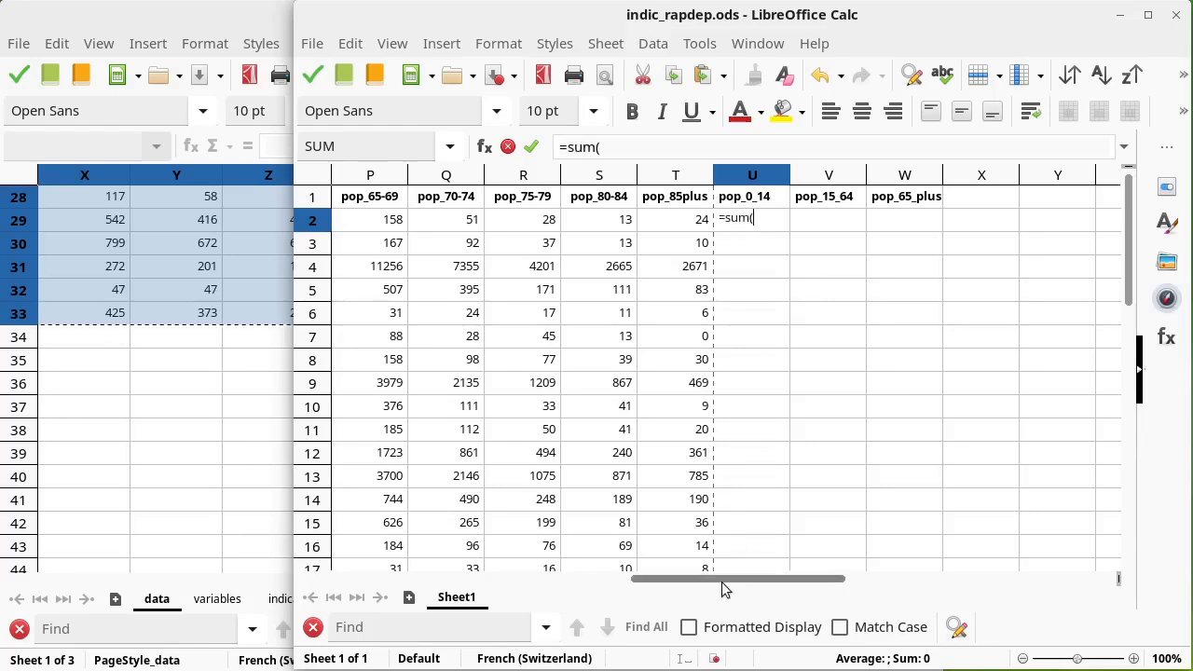
pyautogui.moveTo(724, 579); pyautogui.dragTo(451, 587)
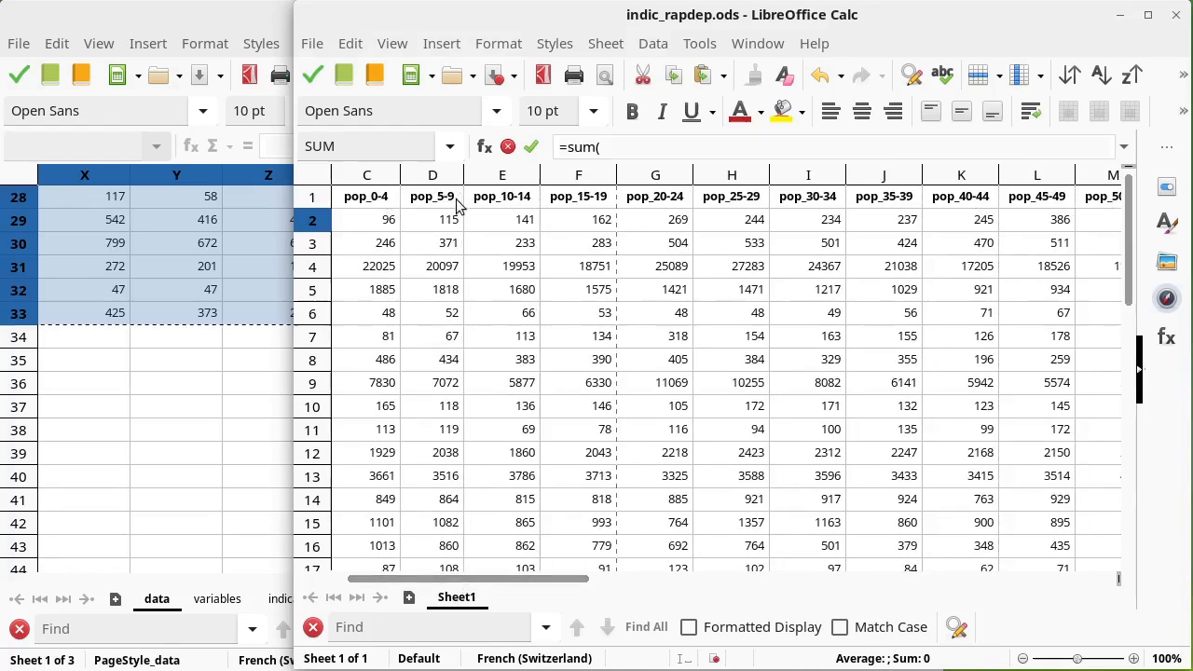
pyautogui.click(524, 224)
pyautogui.moveTo(459, 231); pyautogui.dragTo(384, 229)
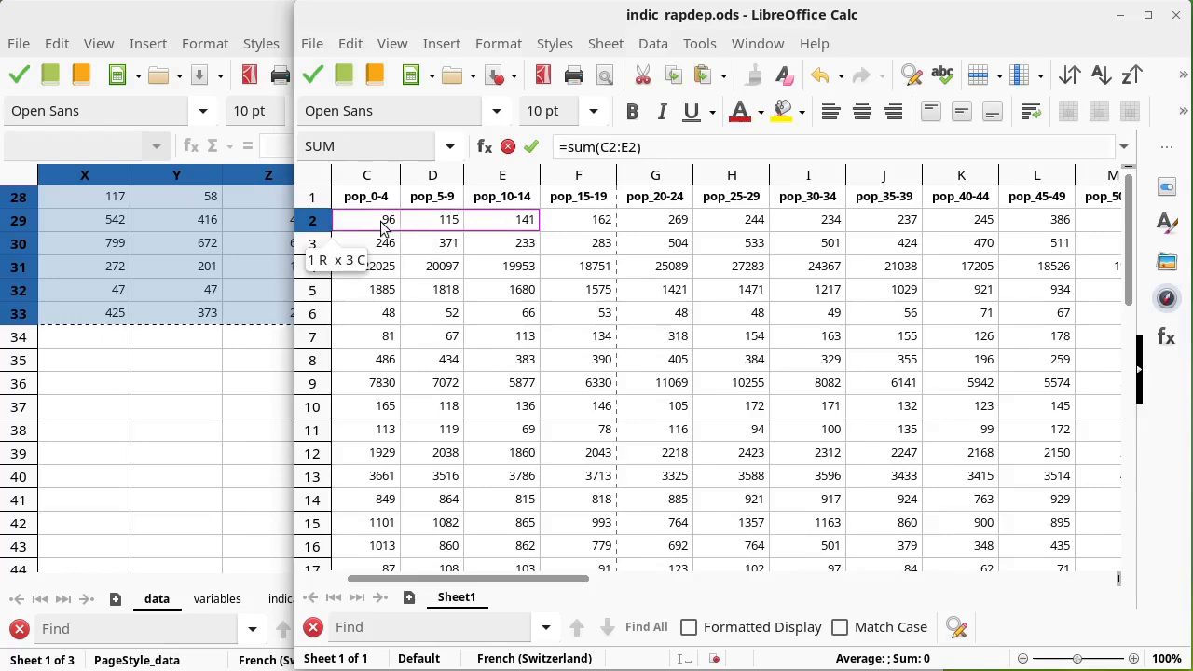
pyautogui.press('Return')
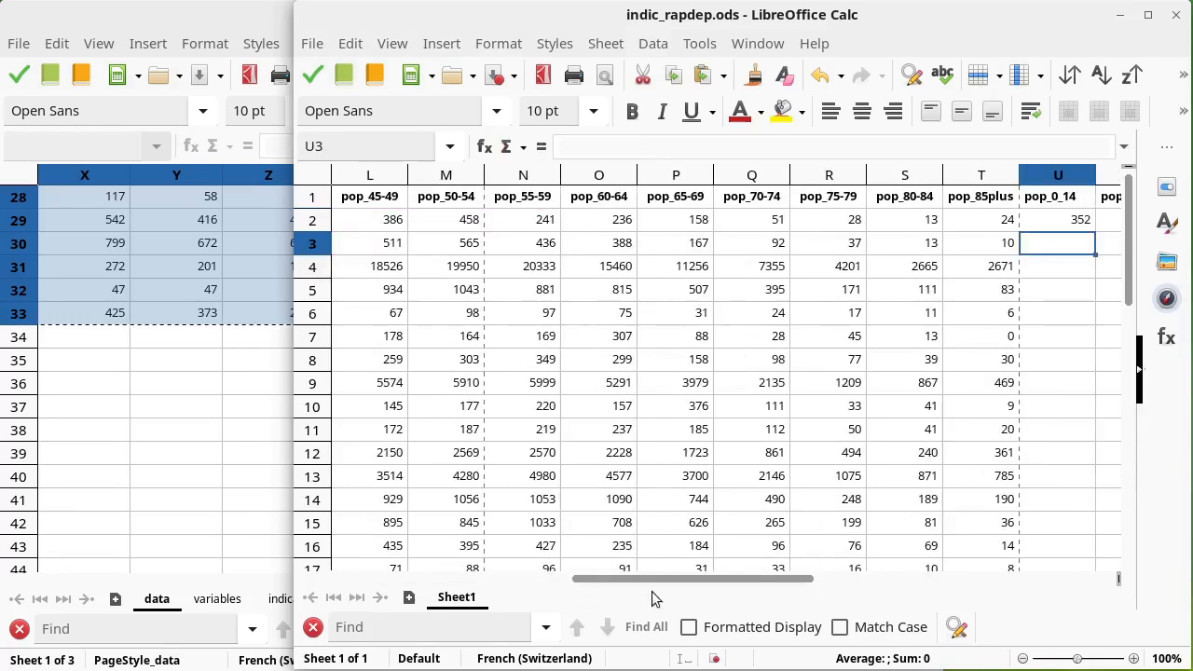
# Step: Enter a formula in V2 adding cells F2 through O2 for the 15–64 population
pyautogui.moveTo(662, 576); pyautogui.dragTo(761, 572)
pyautogui.click(819, 221)
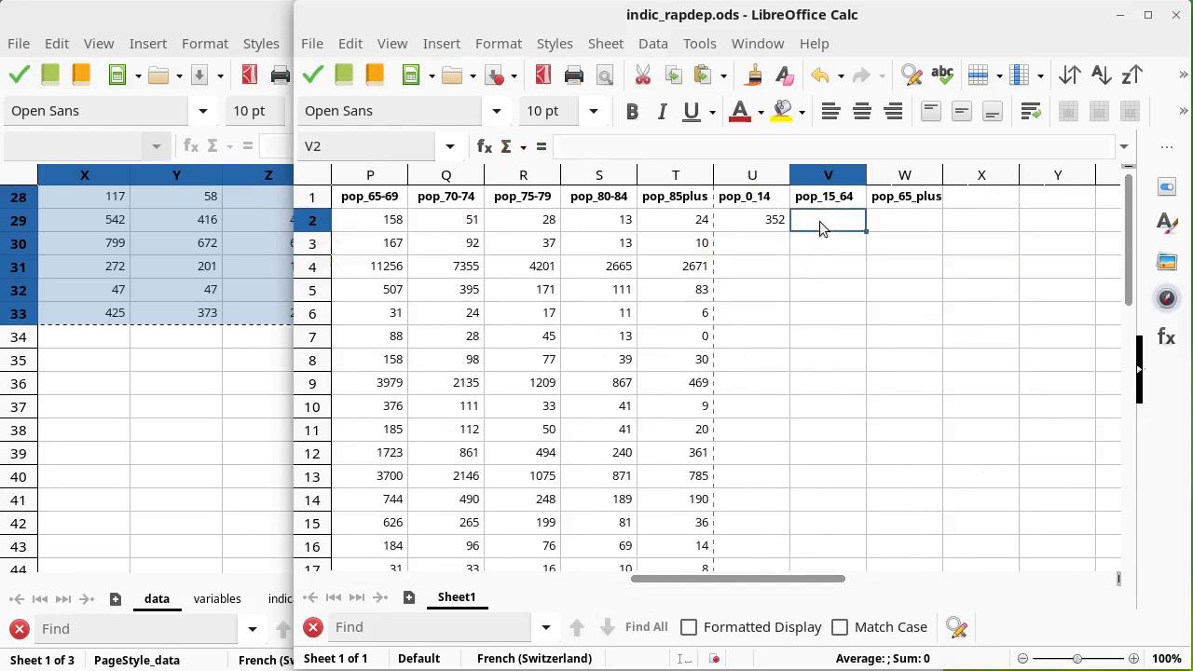
pyautogui.write('=')
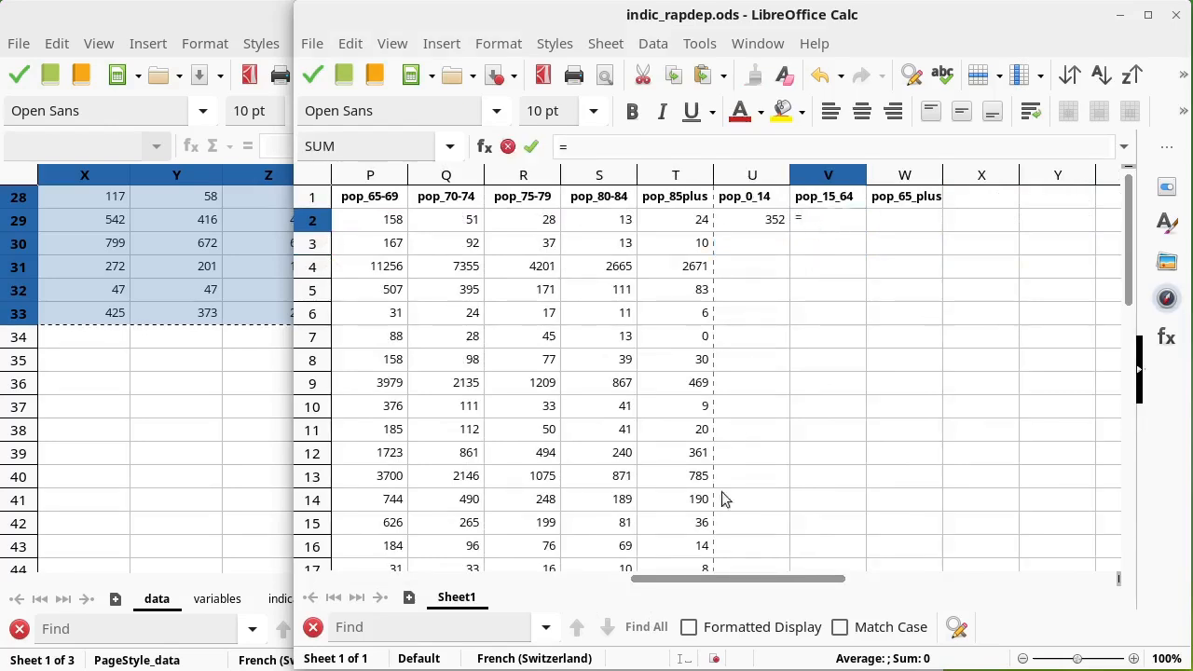
pyautogui.moveTo(716, 584); pyautogui.dragTo(411, 604)
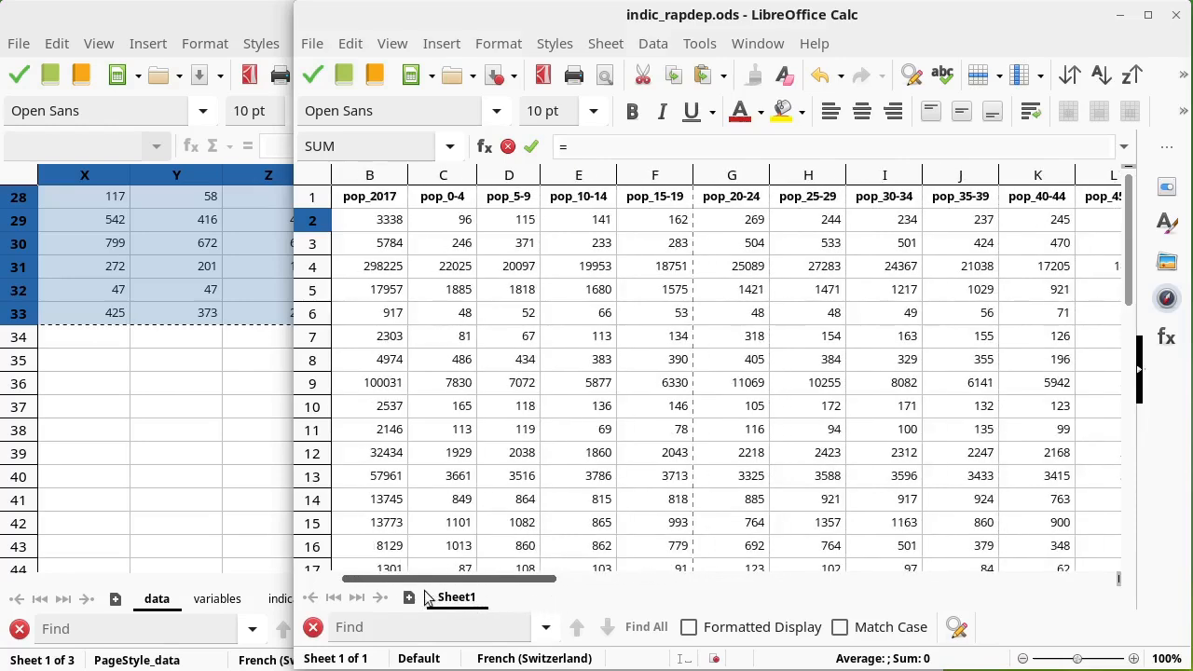
pyautogui.click(653, 219)
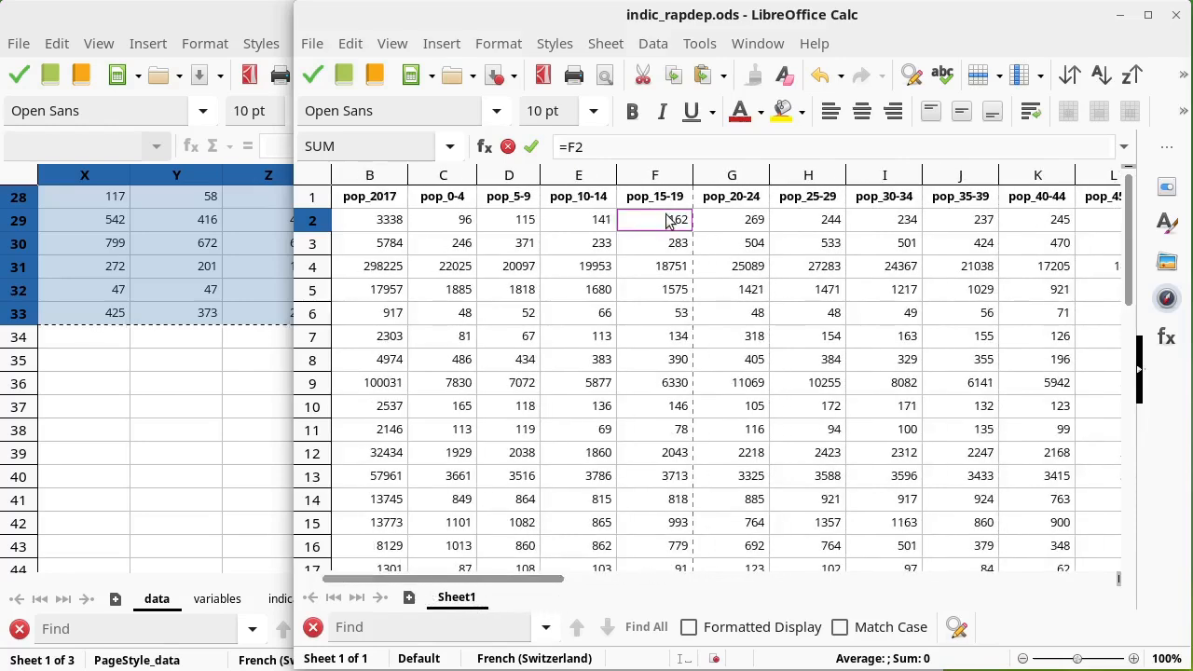
pyautogui.write('+')
pyautogui.click(744, 224)
pyautogui.write('+')
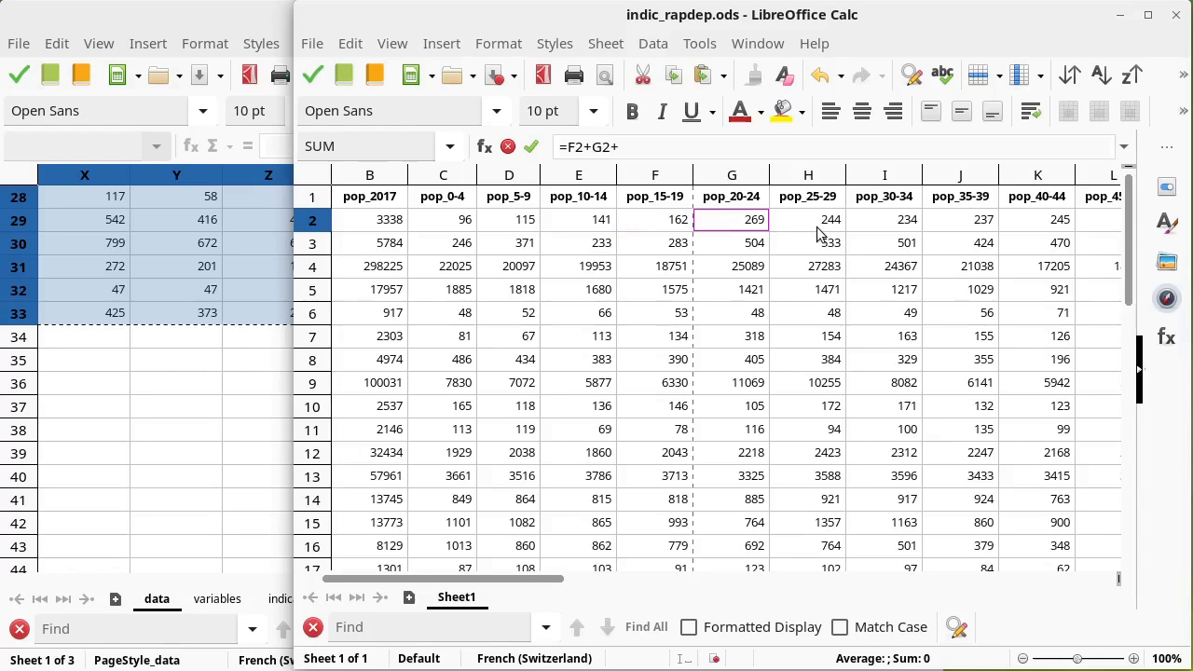
pyautogui.click(833, 223)
pyautogui.write('+')
pyautogui.click(874, 223)
pyautogui.write('+')
pyautogui.click(947, 225)
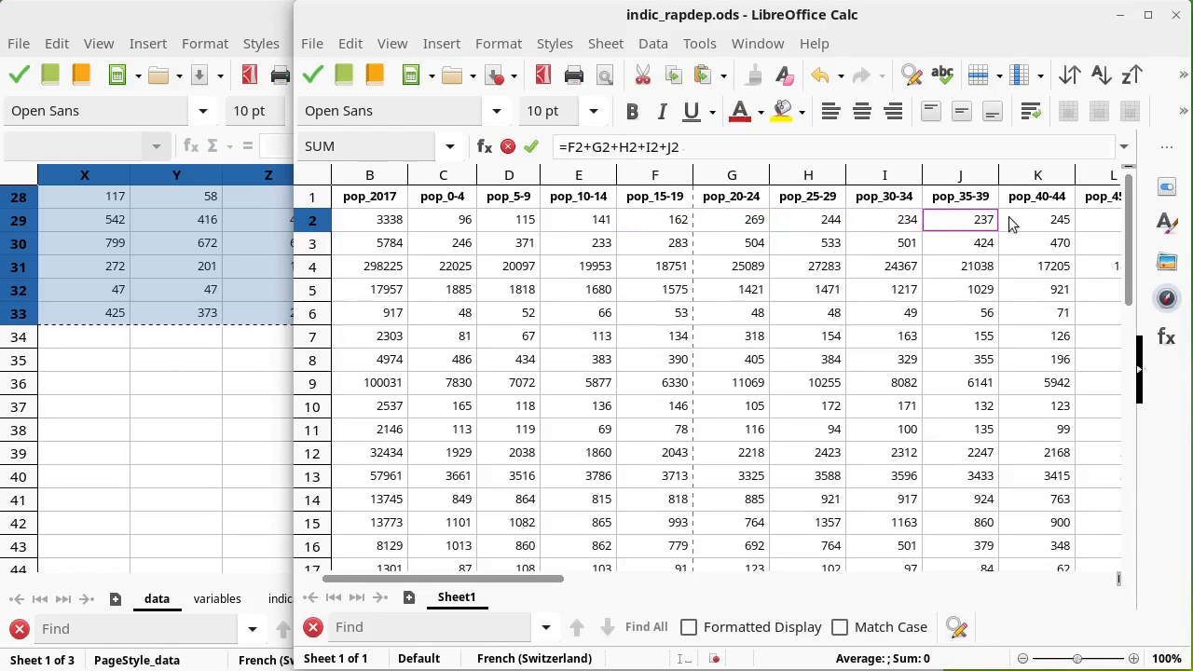
pyautogui.write('+')
pyautogui.click(1012, 223)
pyautogui.write('+')
pyautogui.moveTo(466, 579); pyautogui.dragTo(673, 573)
pyautogui.click(531, 220)
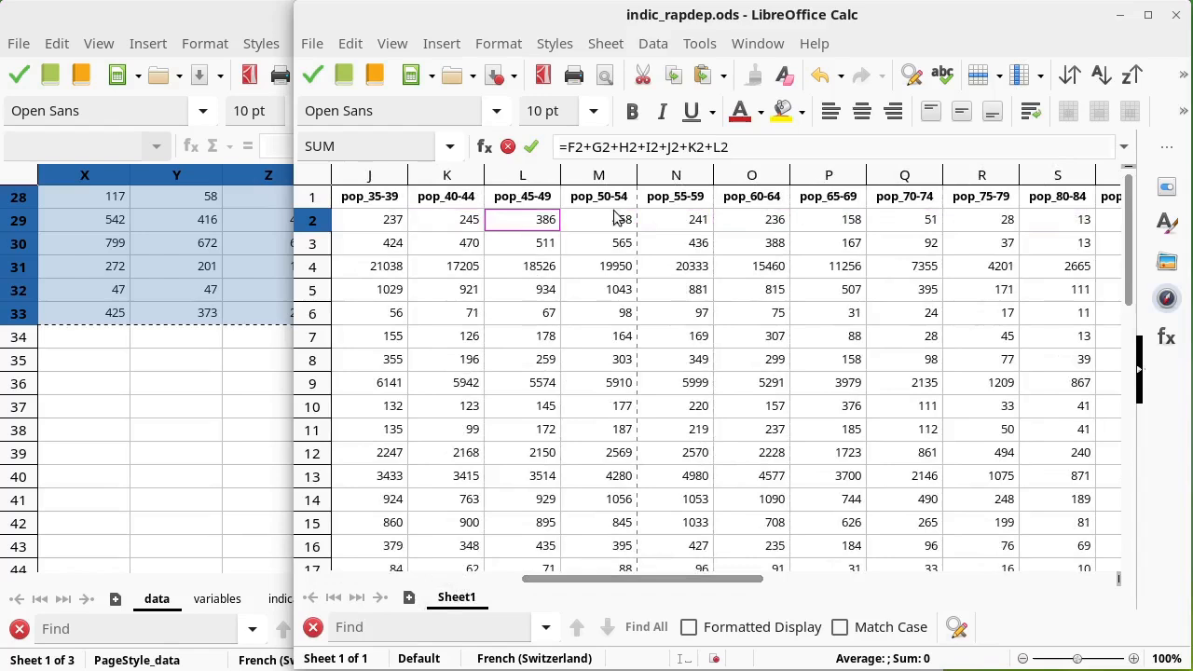
pyautogui.write('+')
pyautogui.click(608, 219)
pyautogui.write('+')
pyautogui.click(665, 222)
pyautogui.write('+')
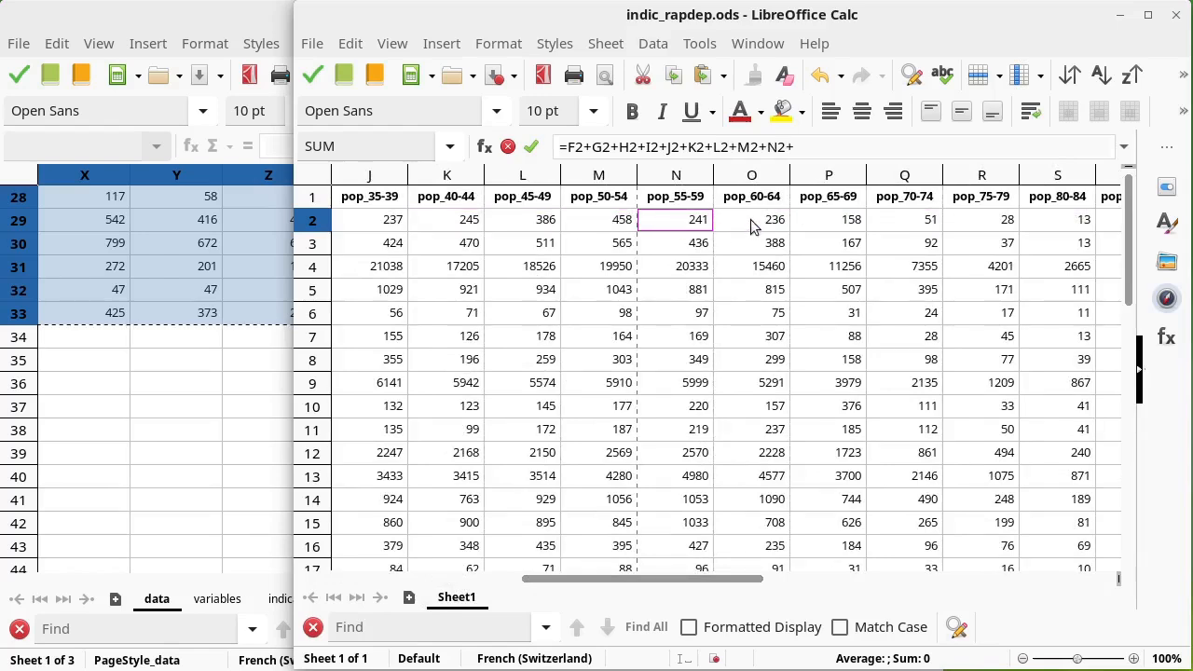
pyautogui.click(751, 224)
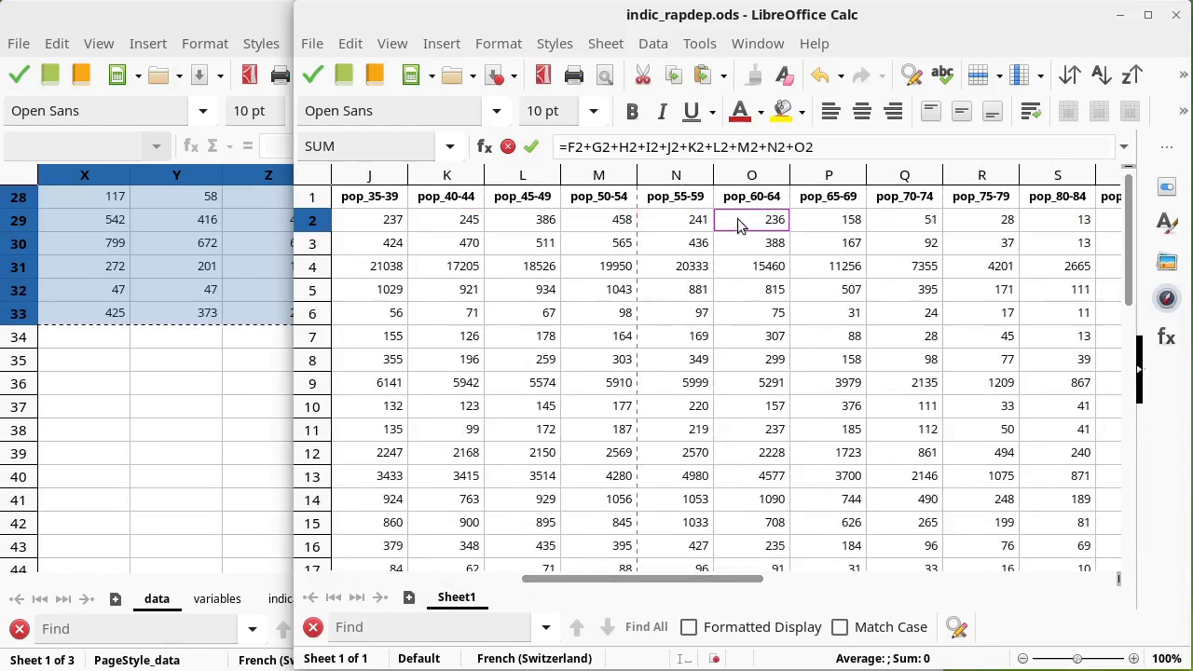
pyautogui.press('Return')
# Step: Enter a formula in W2 summing P2:T2 for the 65-plus population
pyautogui.click(1082, 222)
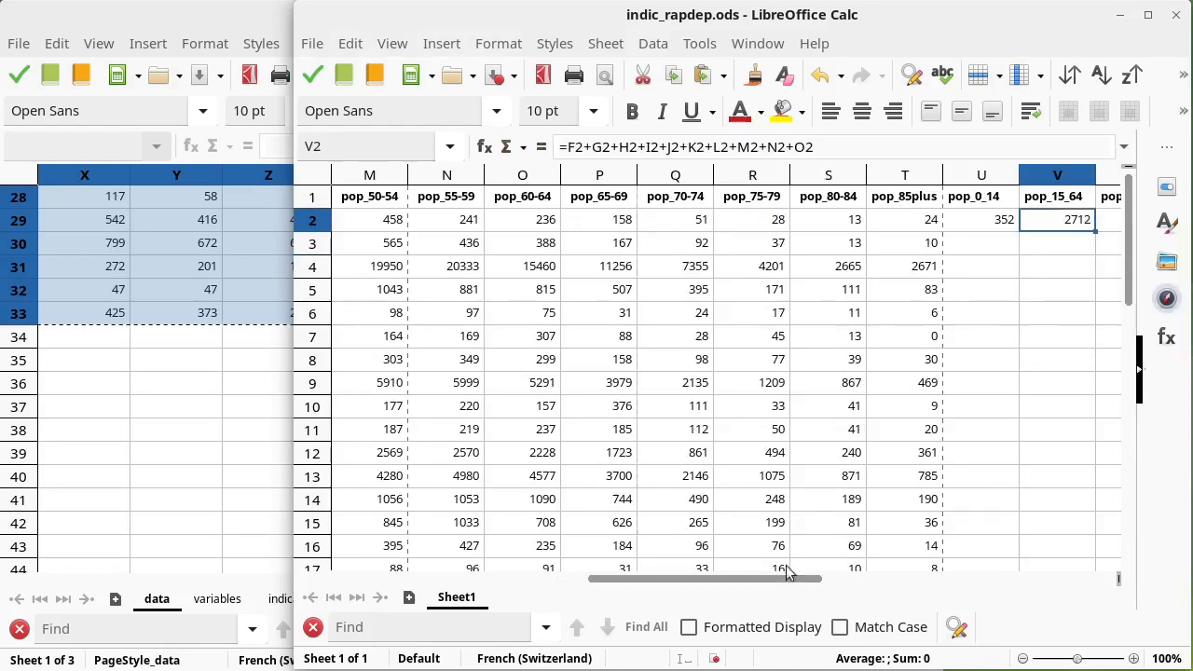
pyautogui.moveTo(763, 584); pyautogui.dragTo(853, 586)
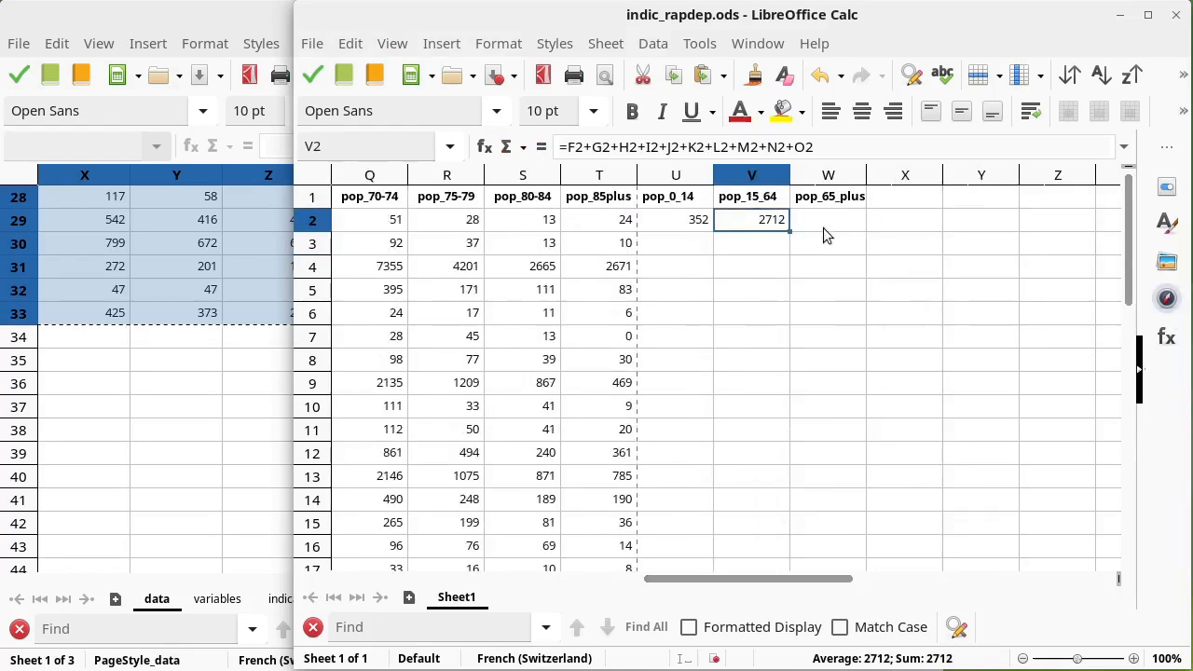
pyautogui.click(818, 233)
pyautogui.write('=su')
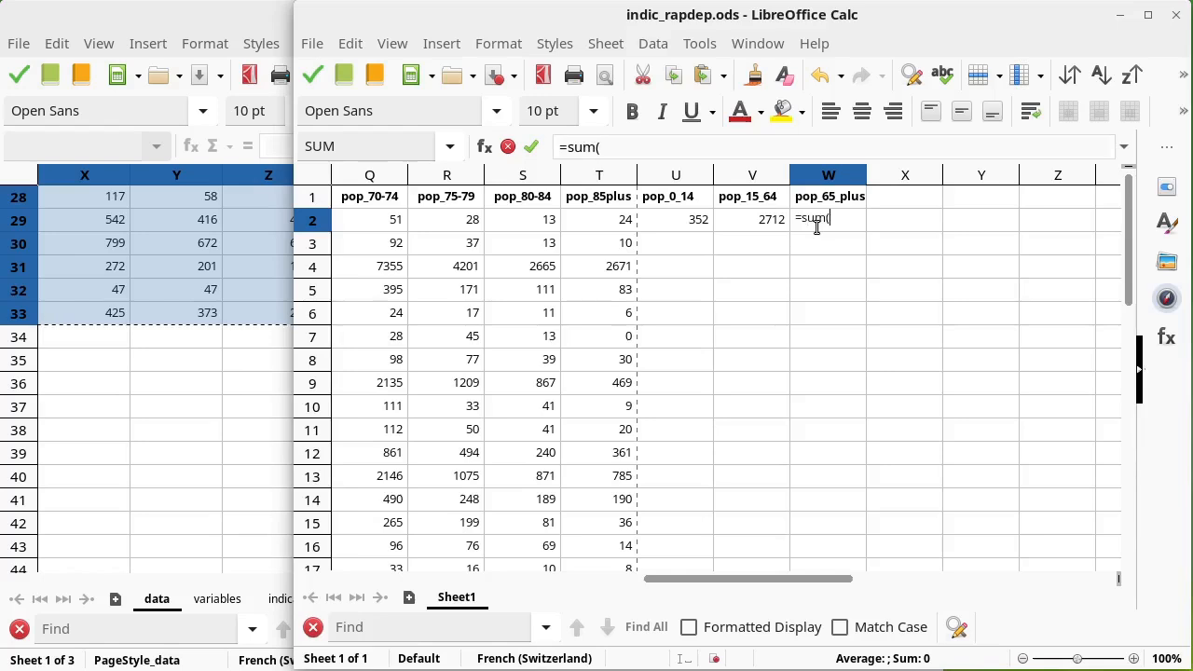
pyautogui.write('m(')
pyautogui.moveTo(608, 220); pyautogui.dragTo(503, 219)
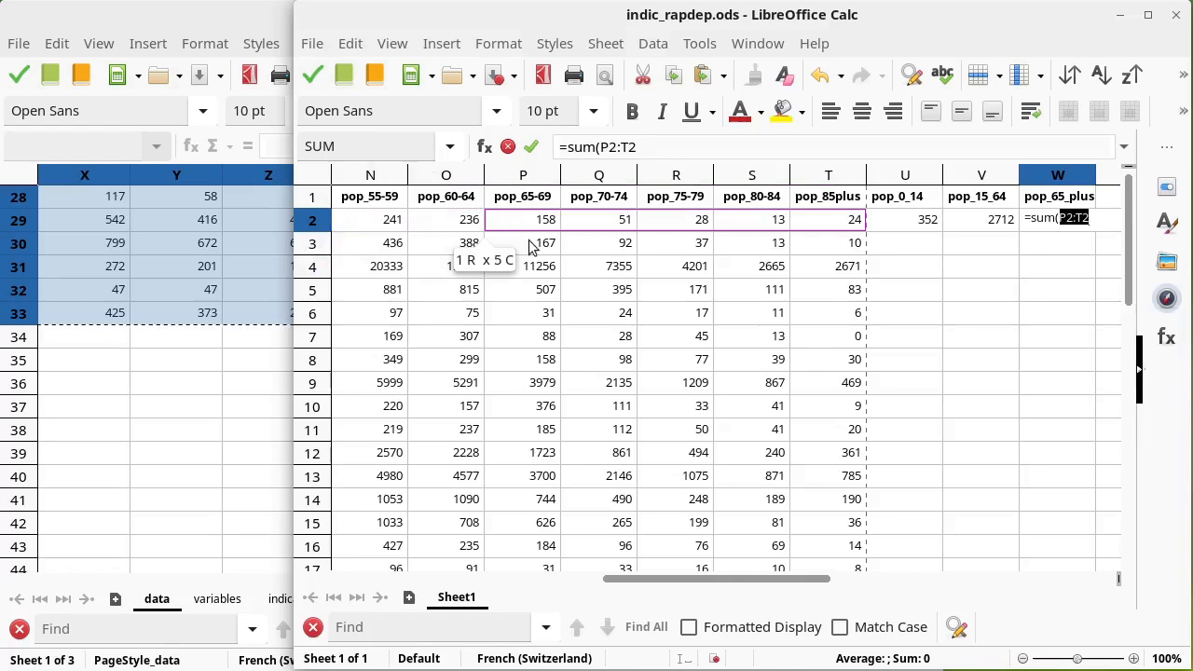
pyautogui.write(')')
pyautogui.press('Return')
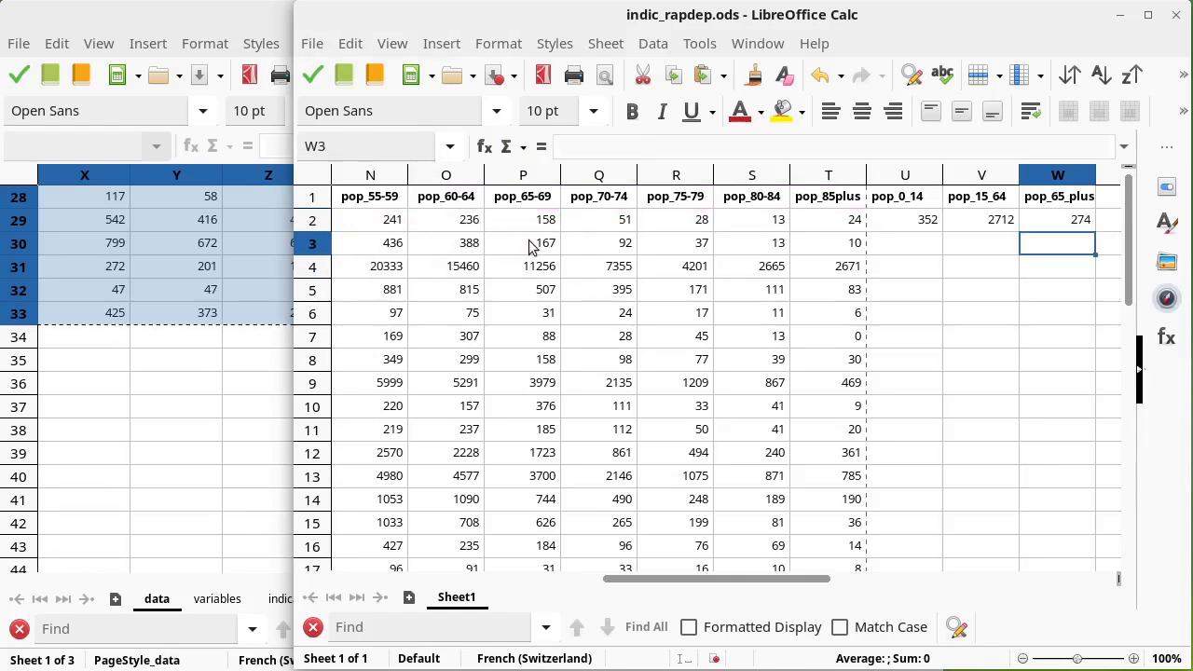
# Step: Enter the header rep_dep in X1 and make it bold
pyautogui.moveTo(909, 220); pyautogui.dragTo(1063, 221)
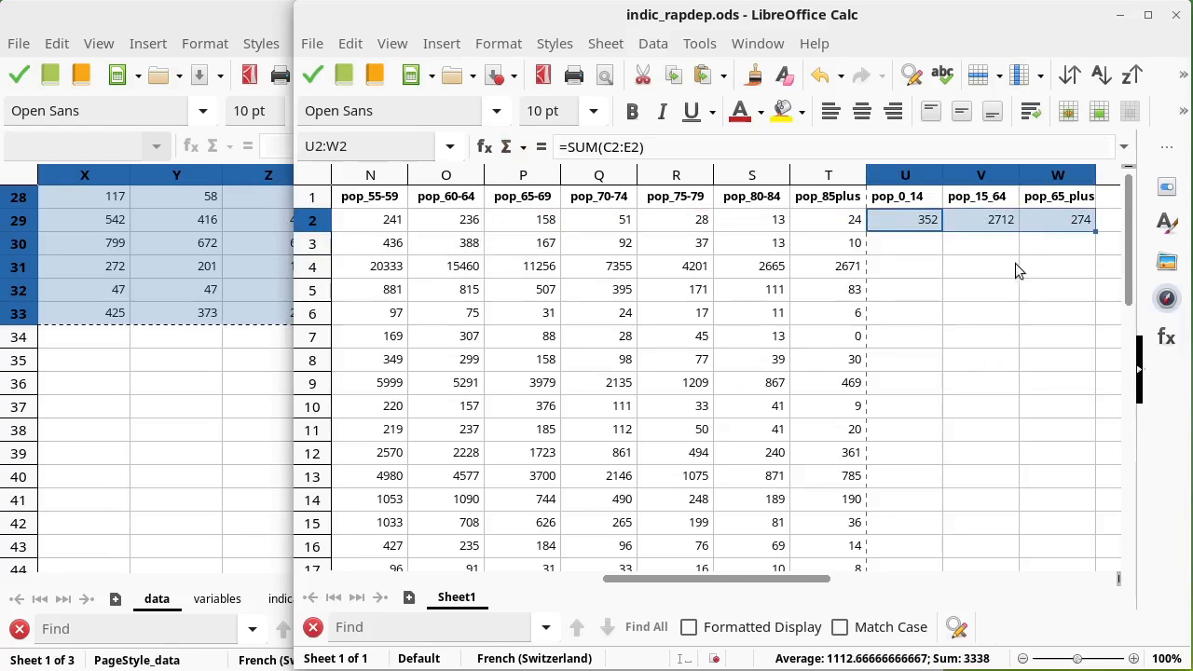
pyautogui.moveTo(812, 580); pyautogui.dragTo(901, 581)
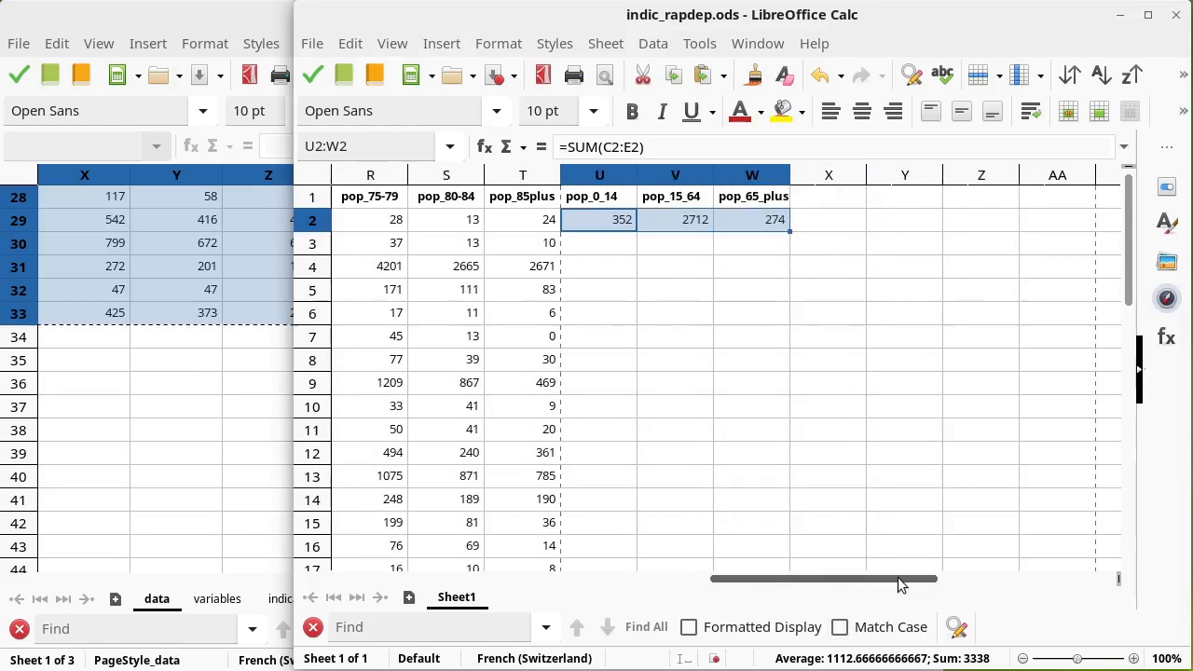
pyautogui.click(817, 196)
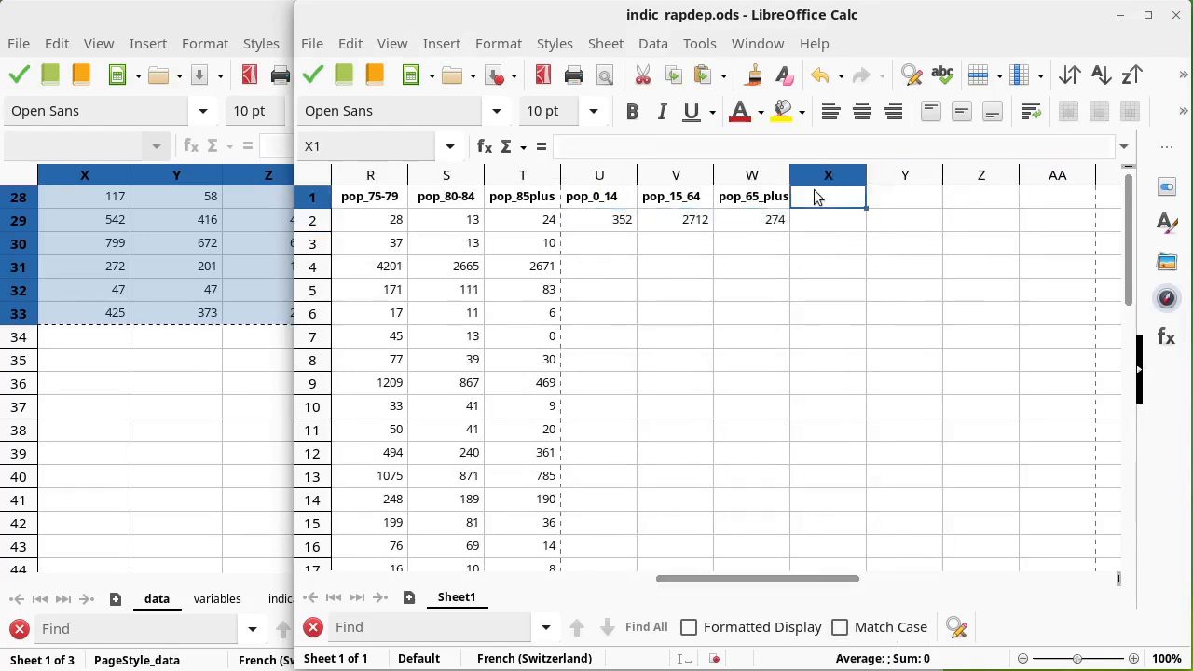
pyautogui.write('rep_dep')
pyautogui.press('Return')
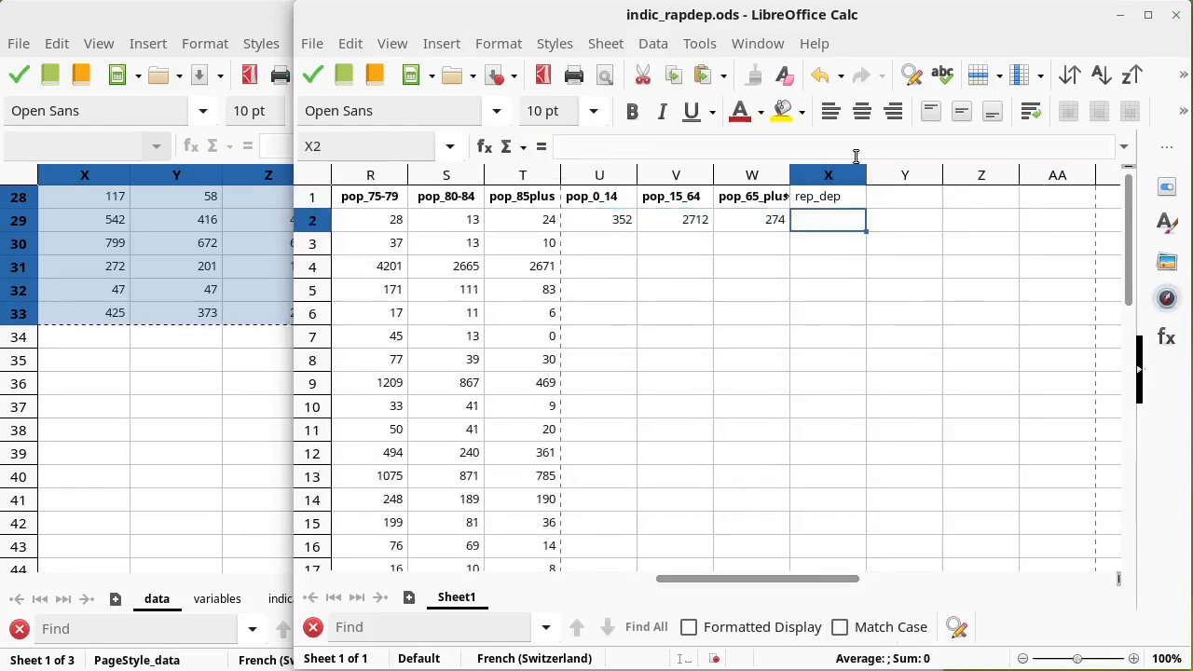
pyautogui.click(839, 199)
pyautogui.hotkey('ctrl', 'b')
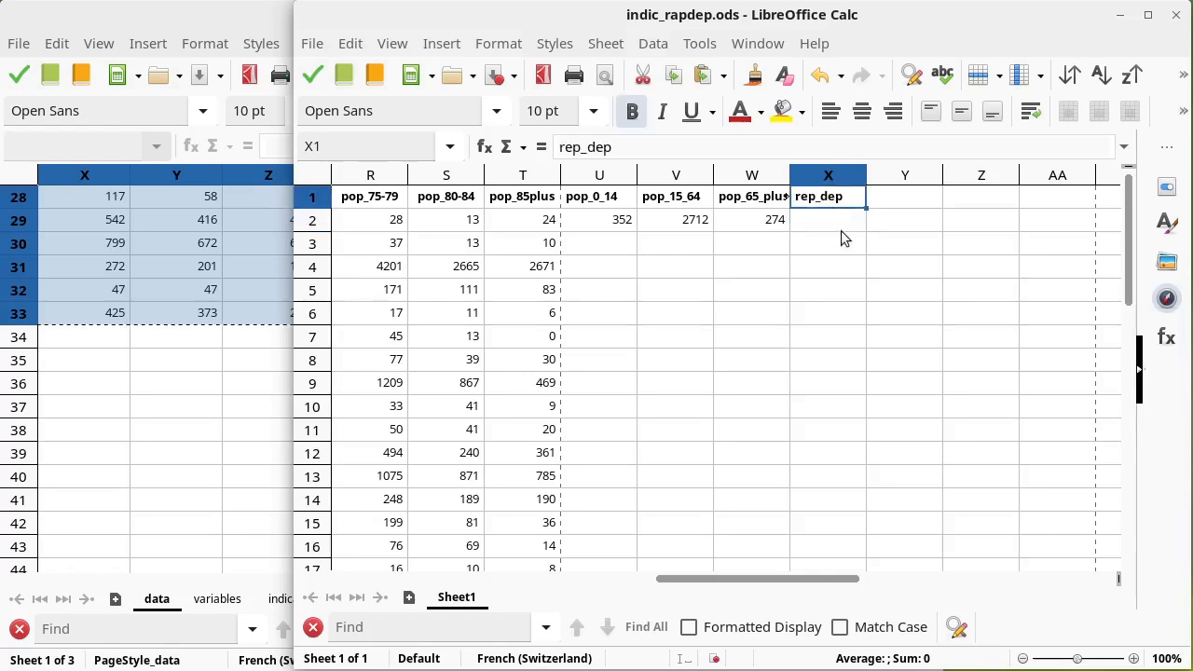
# Step: Widen column W slightly so its header fits
pyautogui.click(835, 220)
pyautogui.click(832, 198)
pyautogui.moveTo(790, 175); pyautogui.dragTo(805, 175)
# Step: Copy the dependency ratio definition in E16 of the indicateurs sheet in Alaska_statdata.ods
pyautogui.click(187, 383)
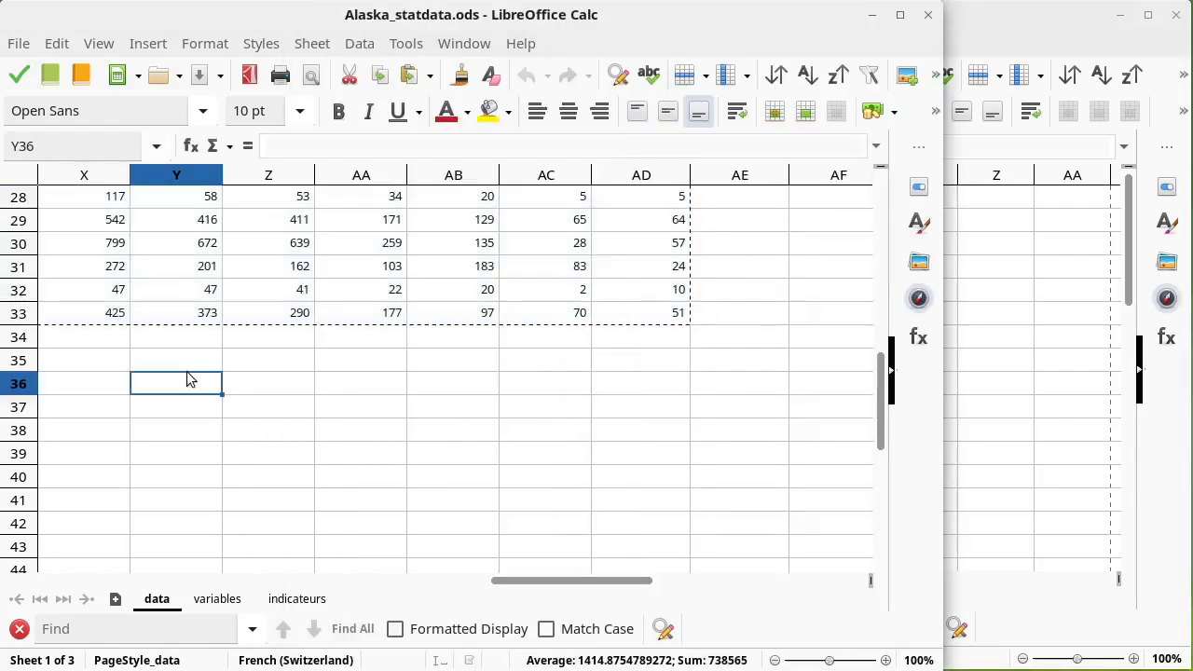
pyautogui.click(295, 599)
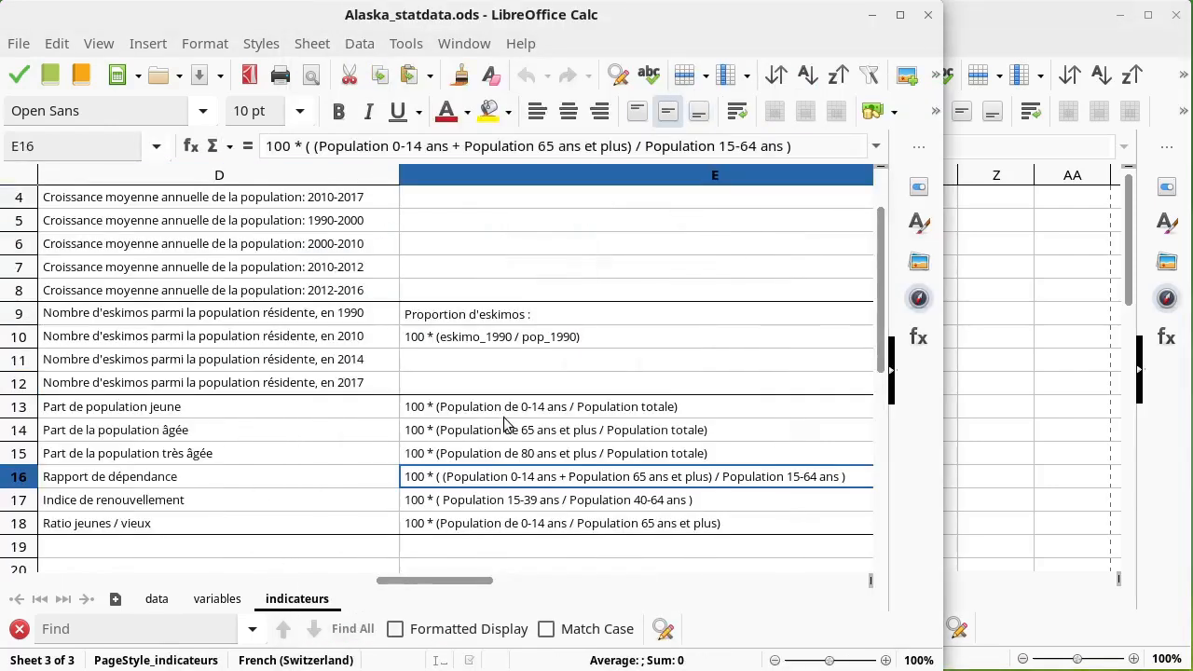
pyautogui.scroll(-1, 504, 415)
pyautogui.hscroll(1, 502, 415)
pyautogui.hotkey('ctrl', 'c')
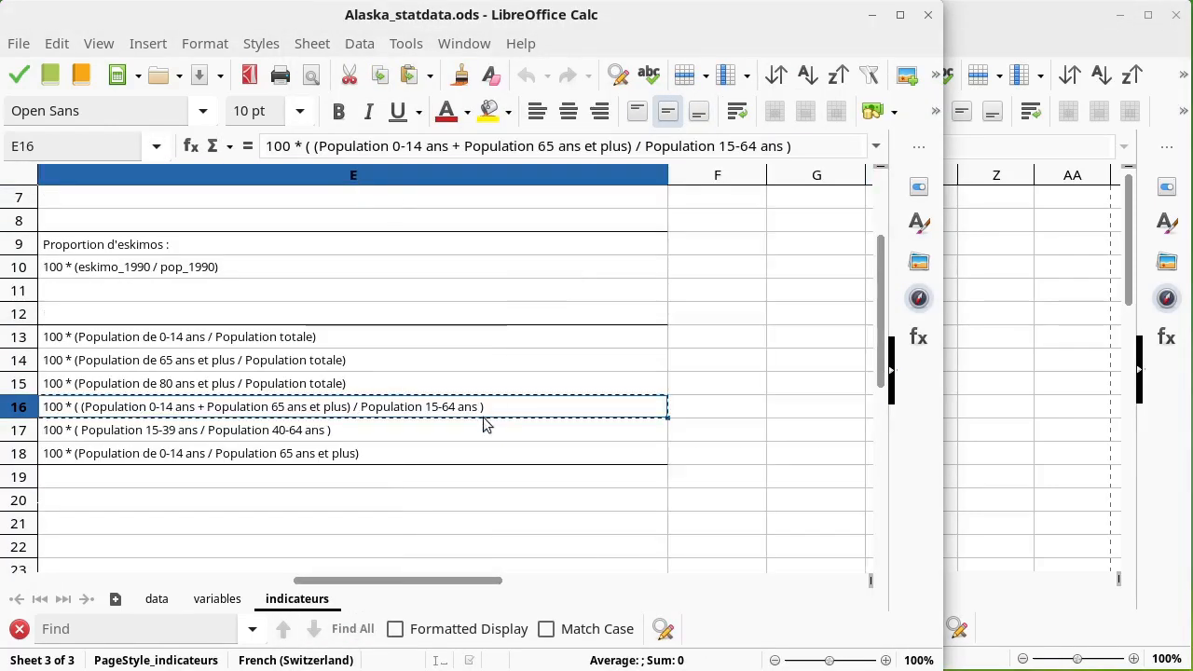
# Step: Paste the dependency ratio definition into X2 of indic_rapdep.ods
pyautogui.click(992, 266)
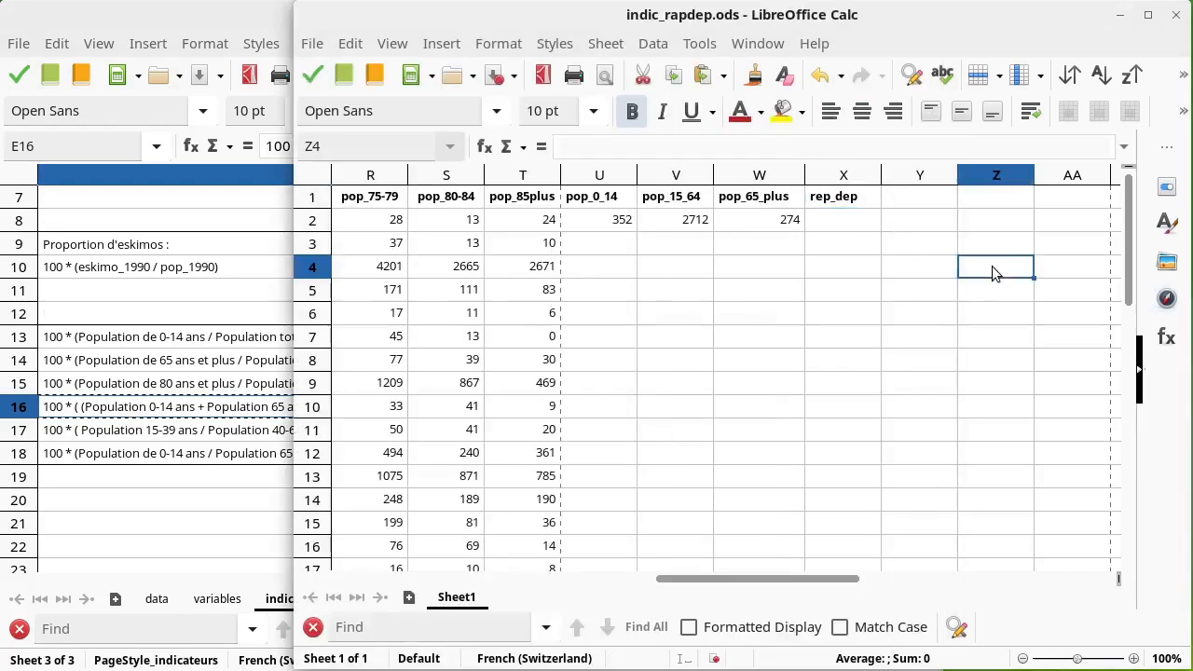
pyautogui.click(838, 216)
pyautogui.hotkey('ctrl', 'v')
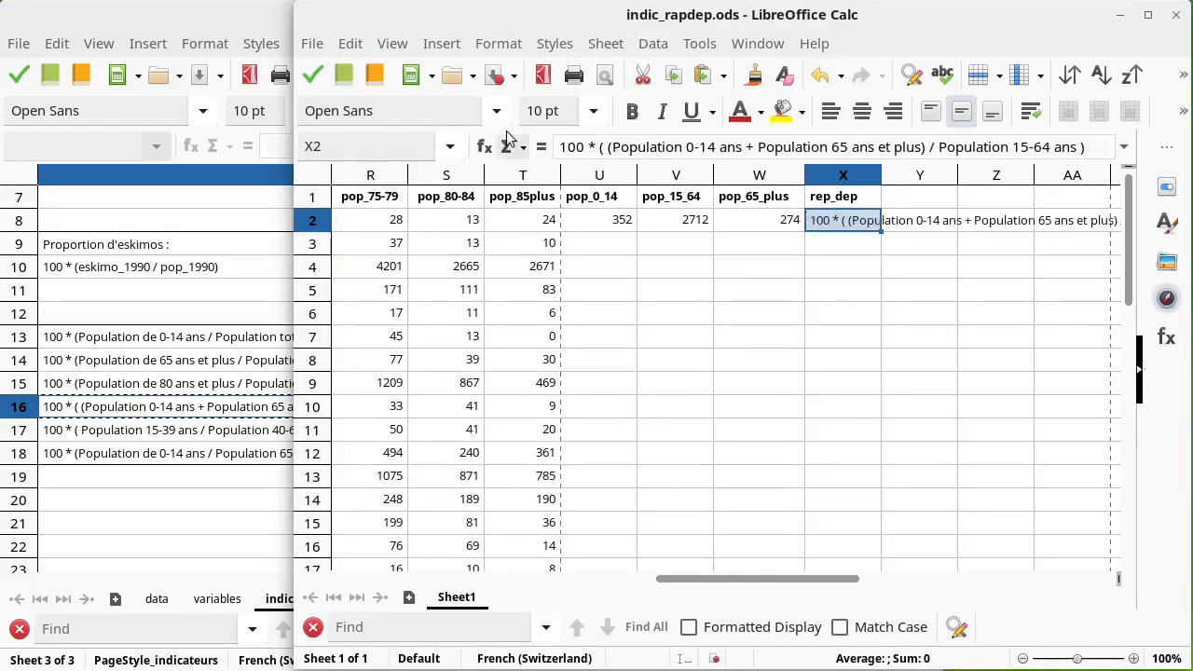
# Step: Turn X2 into a formula, replacing the first population term with a reference to U2
pyautogui.click(563, 146)
pyautogui.write('=')
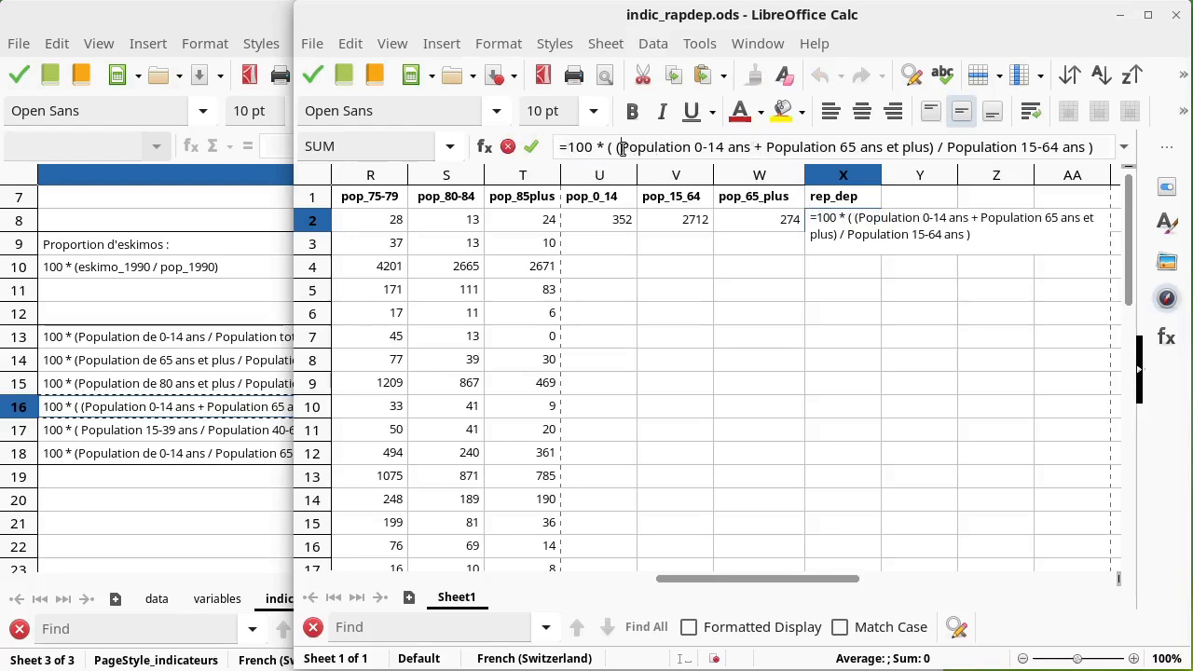
pyautogui.moveTo(621, 147); pyautogui.dragTo(752, 147)
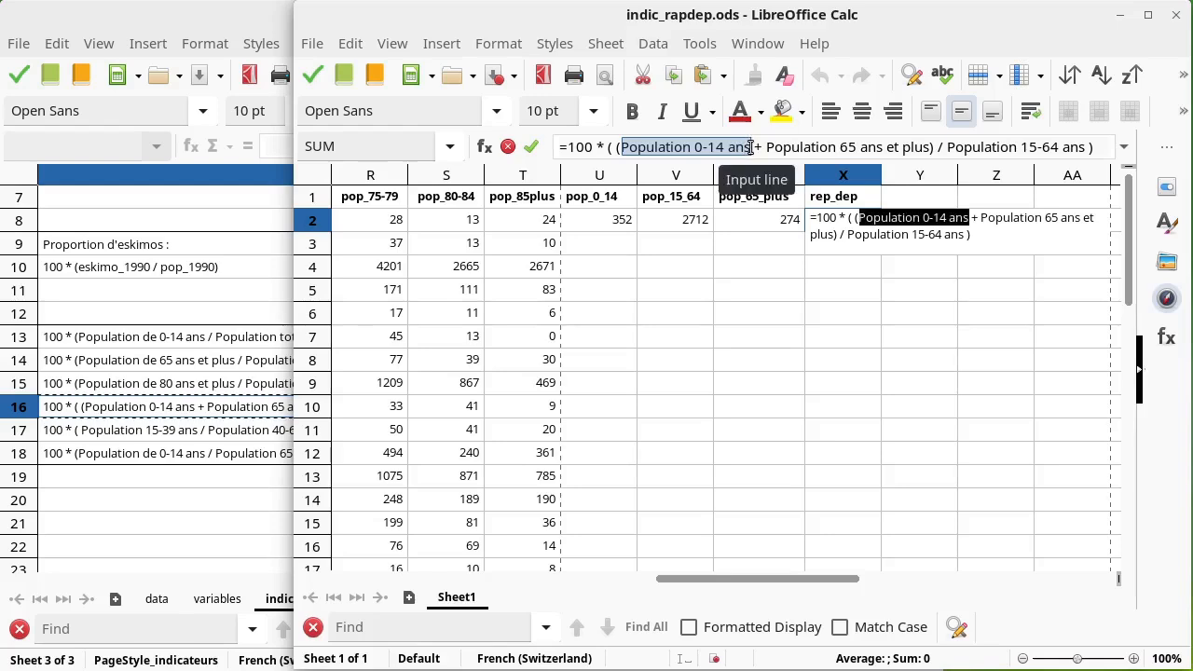
pyautogui.press('BackSpace')
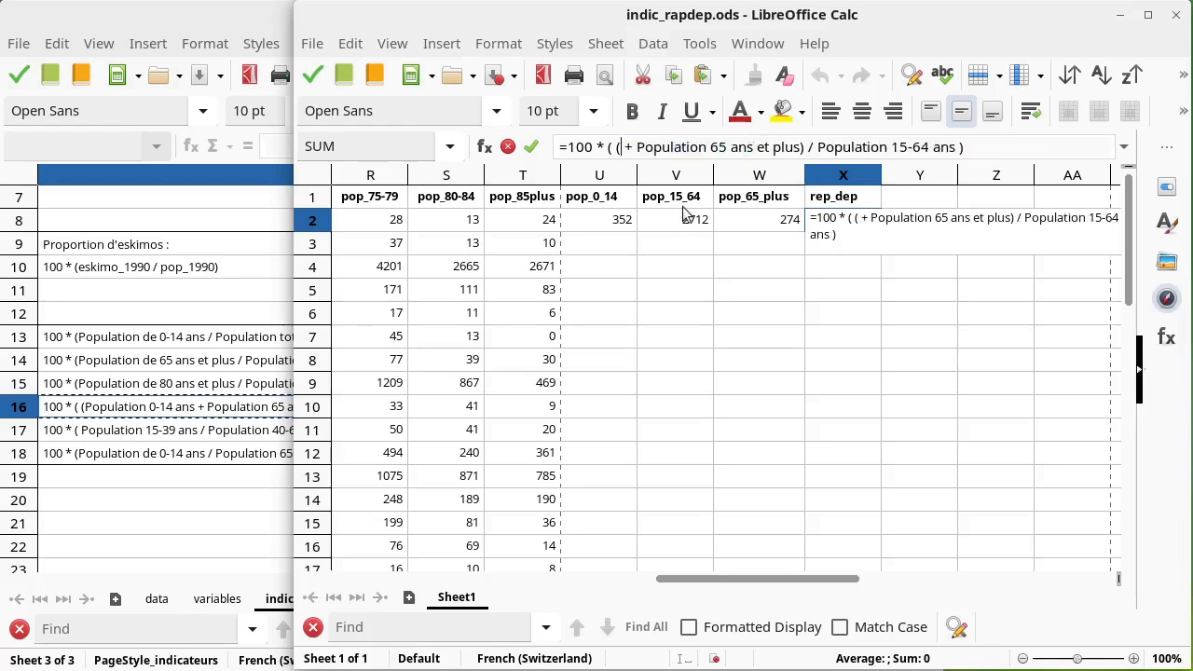
pyautogui.click(615, 221)
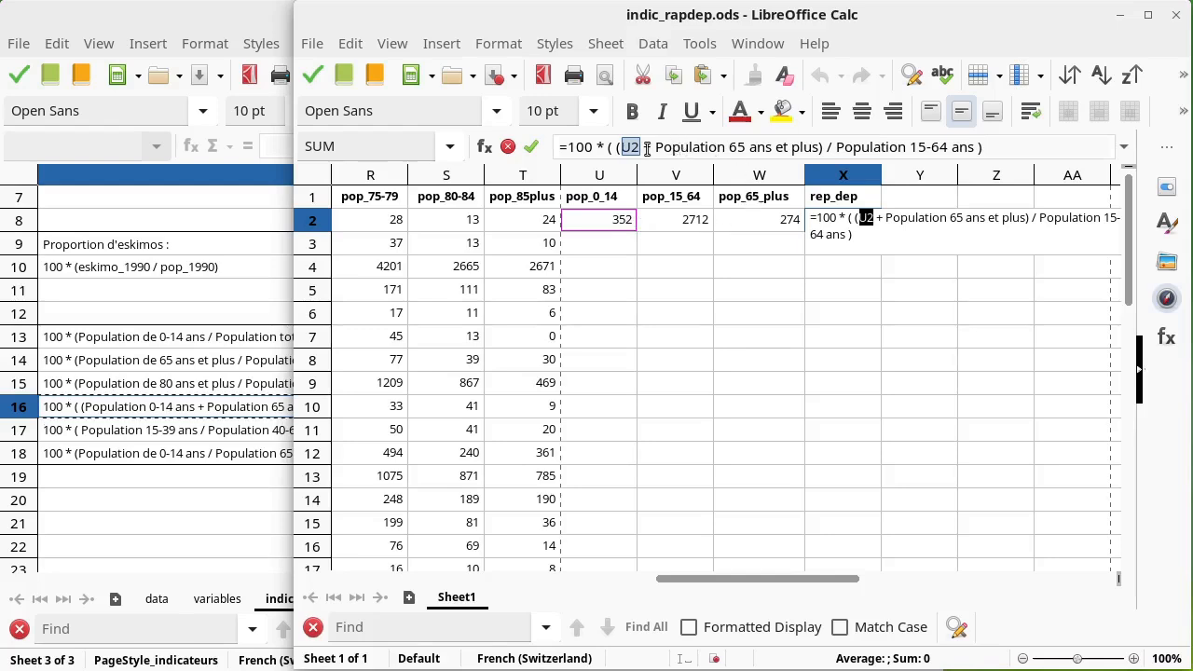
# Step: Replace the 65-and-over population term in the X2 formula with a reference to W2
pyautogui.moveTo(658, 148); pyautogui.dragTo(821, 152)
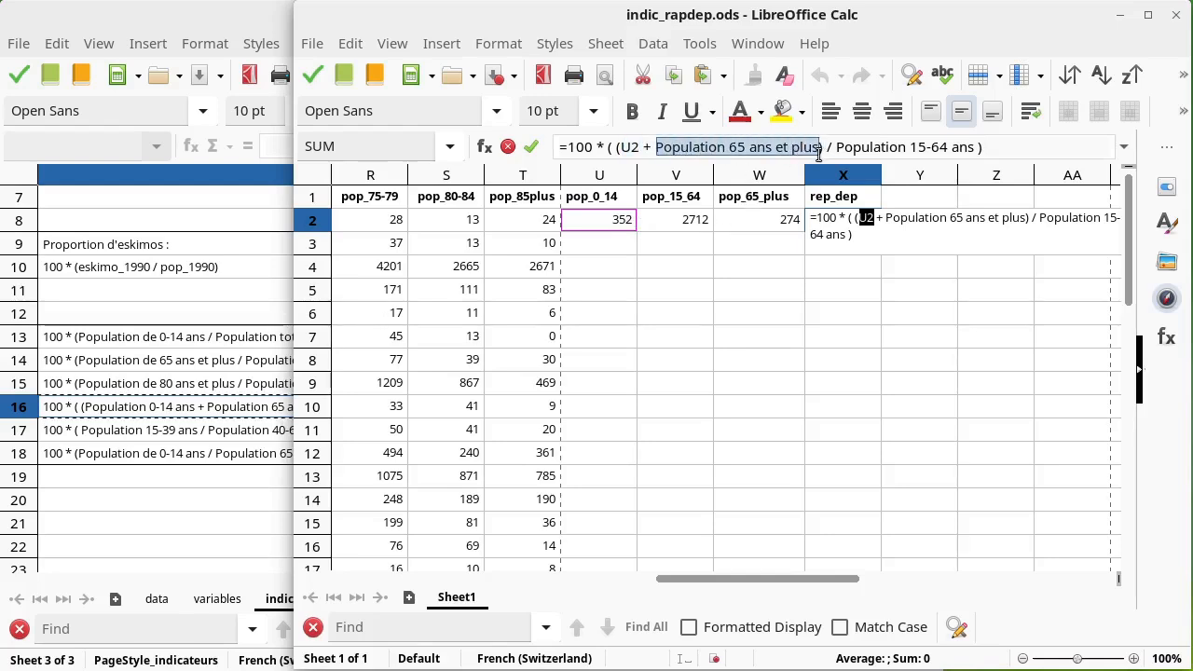
pyautogui.press('BackSpace')
pyautogui.click(759, 222)
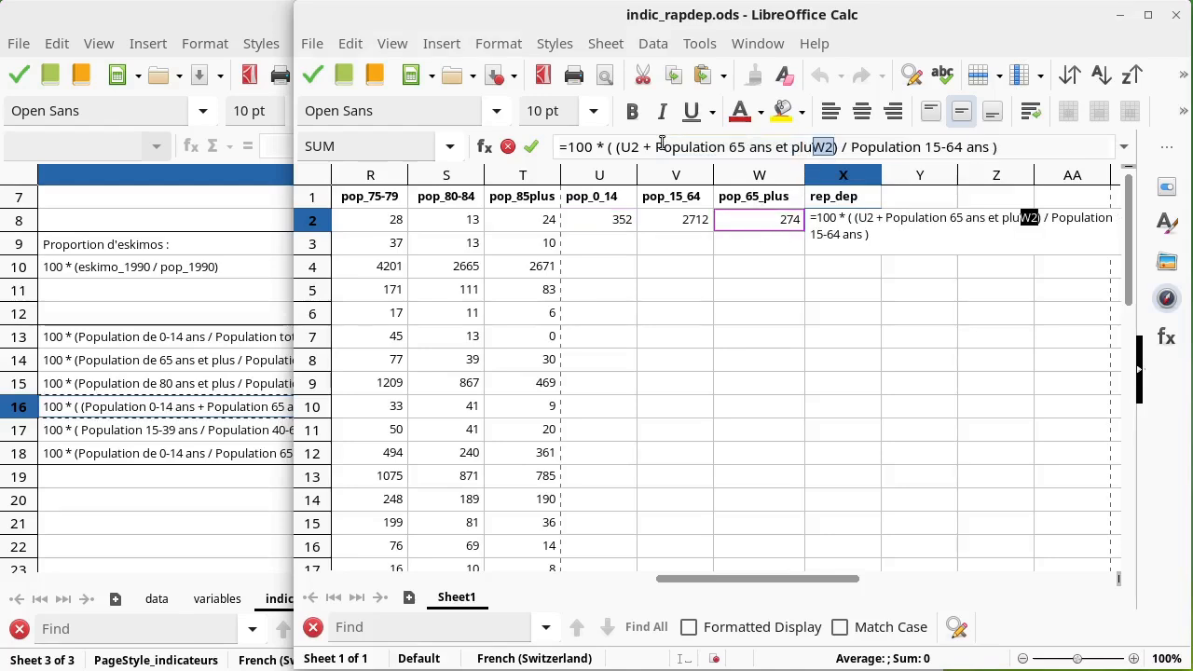
pyautogui.moveTo(659, 148); pyautogui.dragTo(829, 149)
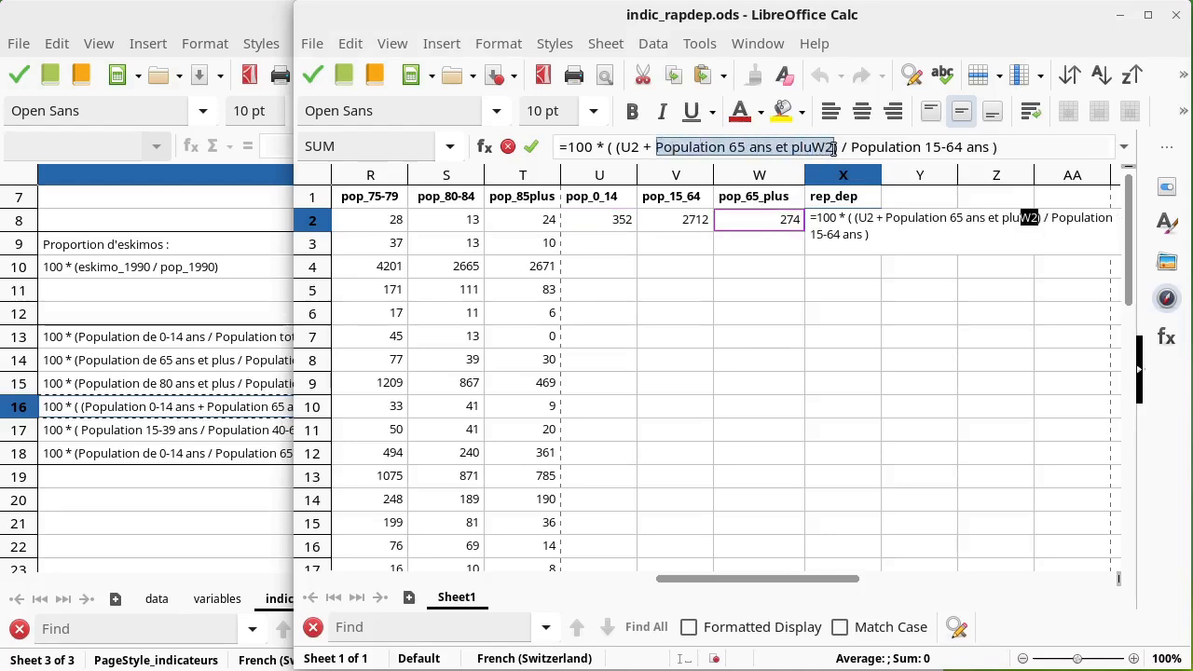
pyautogui.click(832, 147)
pyautogui.press('BackSpace')
pyautogui.press('BackSpace')
pyautogui.press('BackSpace')
pyautogui.press('BackSpace')
pyautogui.press('BackSpace')
pyautogui.press('BackSpace')
pyautogui.press('BackSpace')
pyautogui.press('BackSpace')
pyautogui.press('BackSpace')
pyautogui.press('BackSpace')
pyautogui.press('BackSpace')
pyautogui.press('BackSpace')
pyautogui.press('BackSpace')
pyautogui.press('BackSpace')
pyautogui.press('BackSpace')
pyautogui.press('BackSpace')
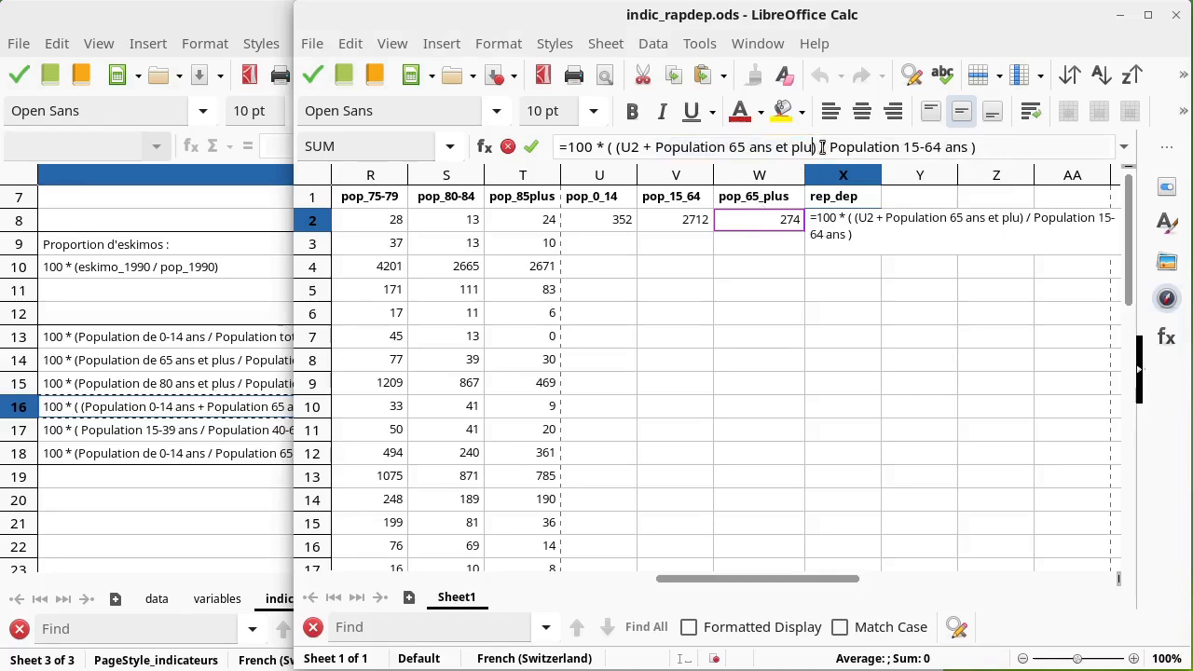
pyautogui.press('BackSpace')
pyautogui.press('BackSpace')
pyautogui.press('BackSpace')
pyautogui.press('BackSpace')
pyautogui.press('BackSpace')
pyautogui.press('BackSpace')
pyautogui.press('BackSpace')
pyautogui.press('BackSpace')
pyautogui.press('BackSpace')
pyautogui.press('BackSpace')
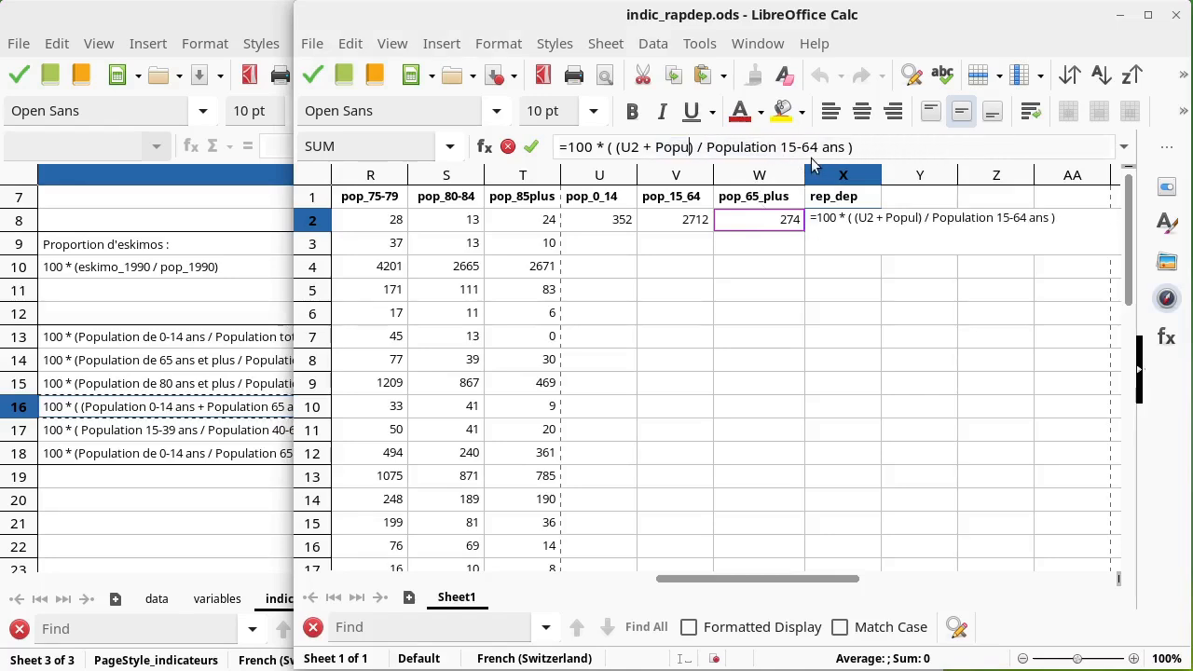
pyautogui.click(755, 221)
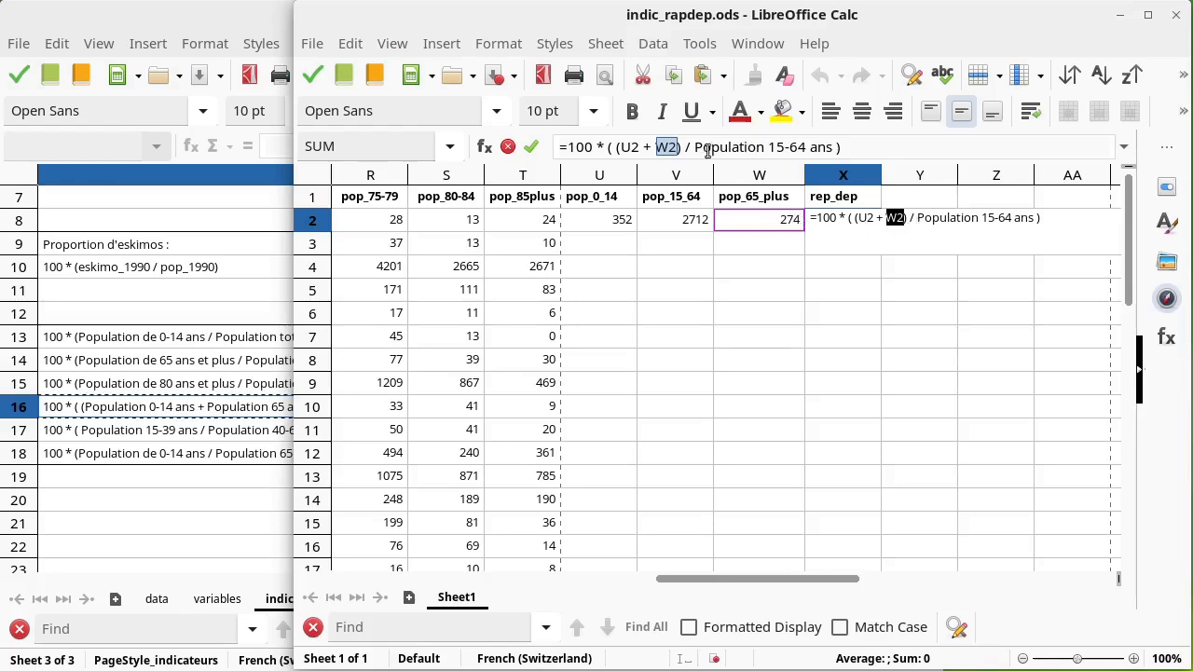
# Step: Replace the 15–64 population denominator with V2 and confirm the formula =100 * ( (U2 + W2) / V2 )
pyautogui.moveTo(694, 149); pyautogui.dragTo(833, 154)
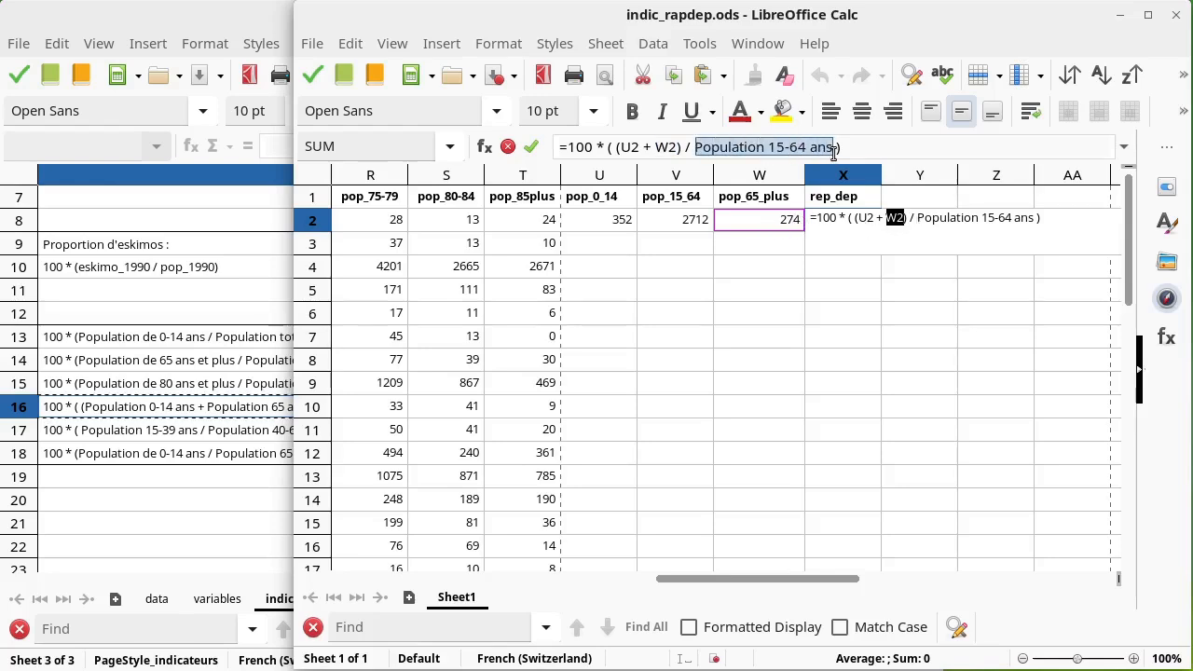
pyautogui.press('BackSpace')
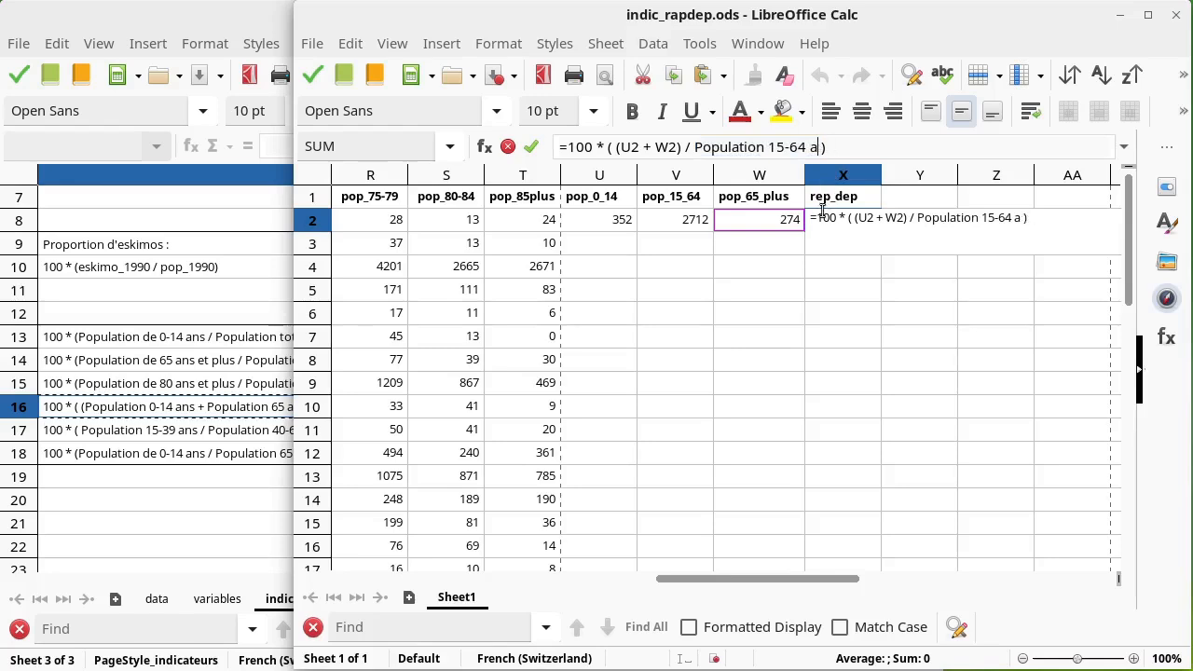
pyautogui.press('BackSpace')
pyautogui.press('BackSpace')
pyautogui.press('BackSpace')
pyautogui.press('BackSpace')
pyautogui.press('BackSpace')
pyautogui.press('BackSpace')
pyautogui.press('BackSpace')
pyautogui.press('BackSpace')
pyautogui.press('BackSpace')
pyautogui.press('BackSpace')
pyautogui.press('BackSpace')
pyautogui.press('BackSpace')
pyautogui.press('BackSpace')
pyautogui.press('BackSpace')
pyautogui.press('BackSpace')
pyautogui.press('BackSpace')
pyautogui.press('BackSpace')
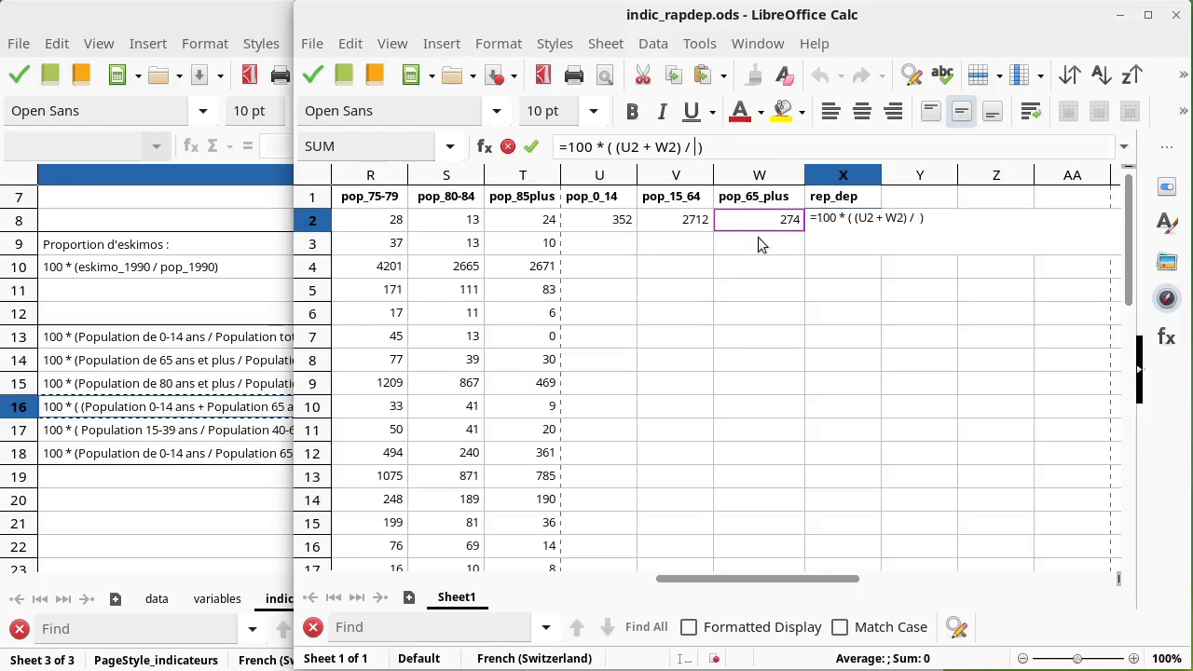
pyautogui.click(692, 229)
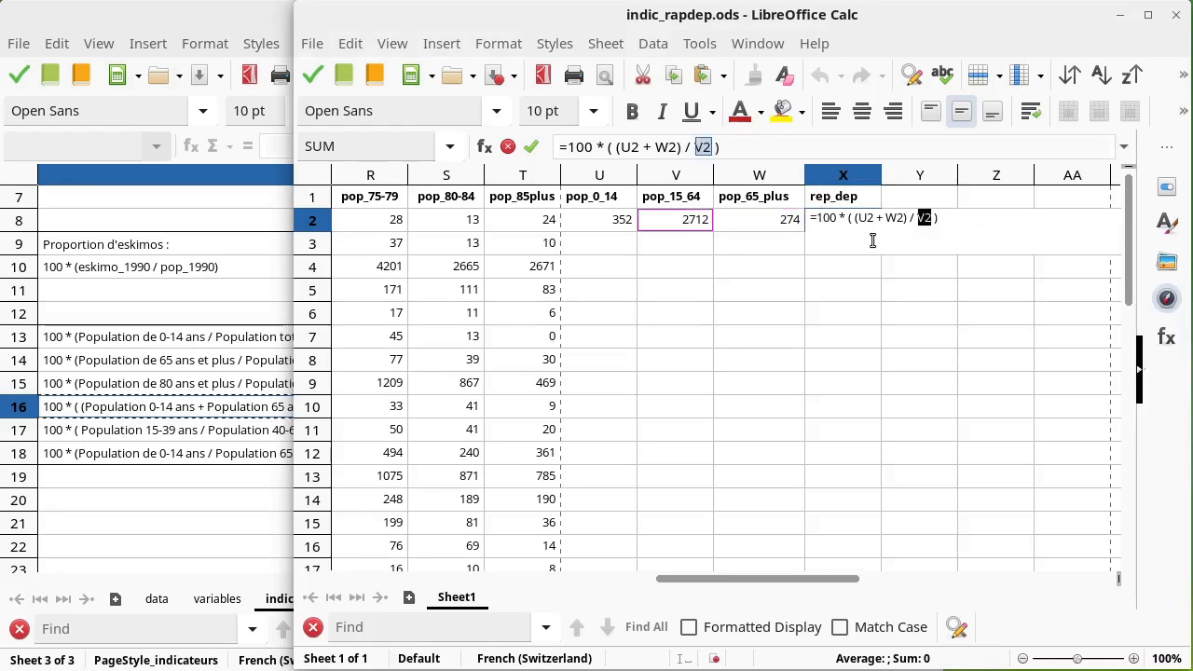
pyautogui.press('Return')
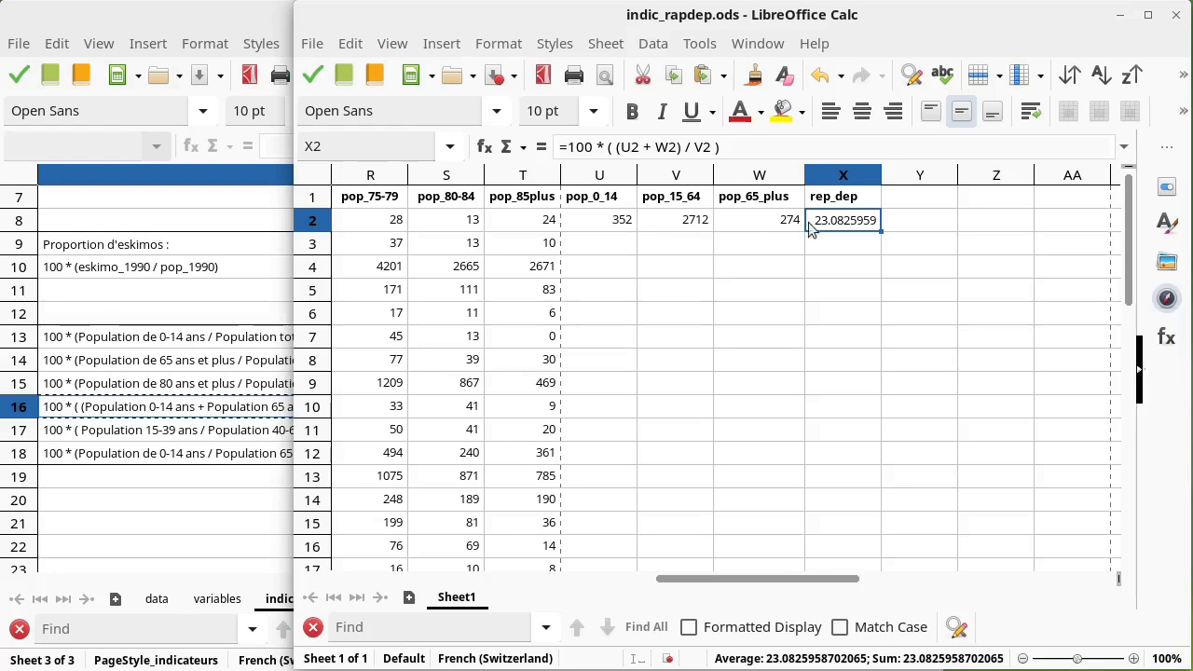
# Step: Fill the formulas in U2:X2 down through row 30
pyautogui.click(620, 226)
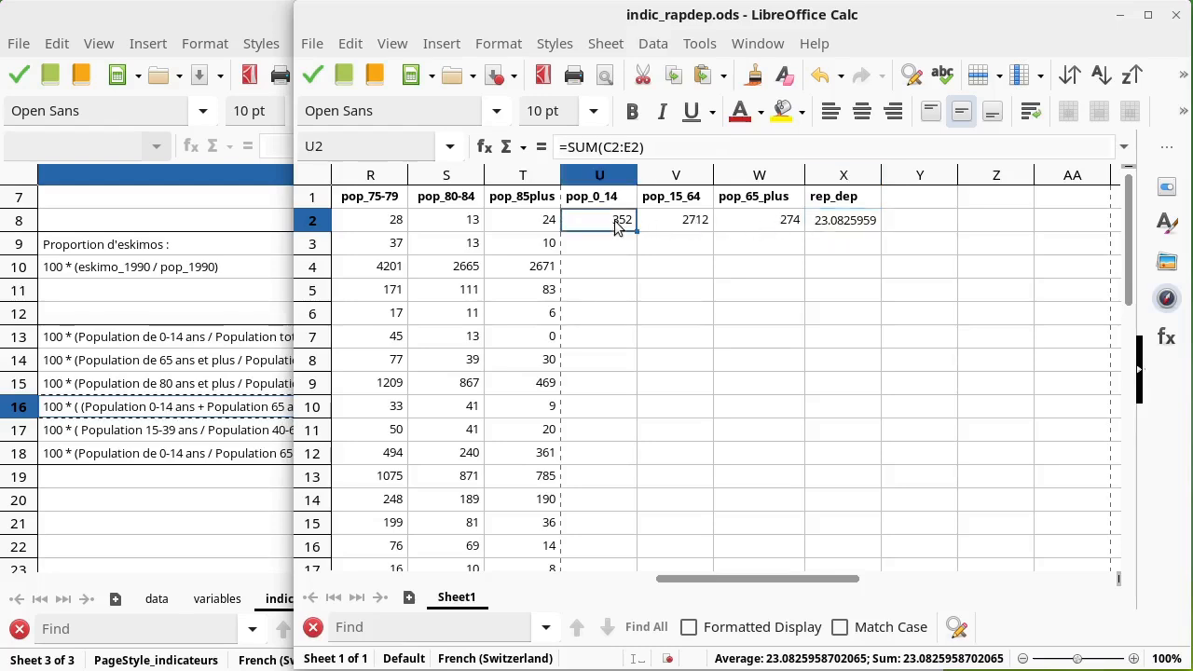
pyautogui.keyDown('shift'); pyautogui.click(842, 227); pyautogui.keyUp('shift')
pyautogui.scroll(-1, 856, 383)
pyautogui.scroll(-6, 856, 383)
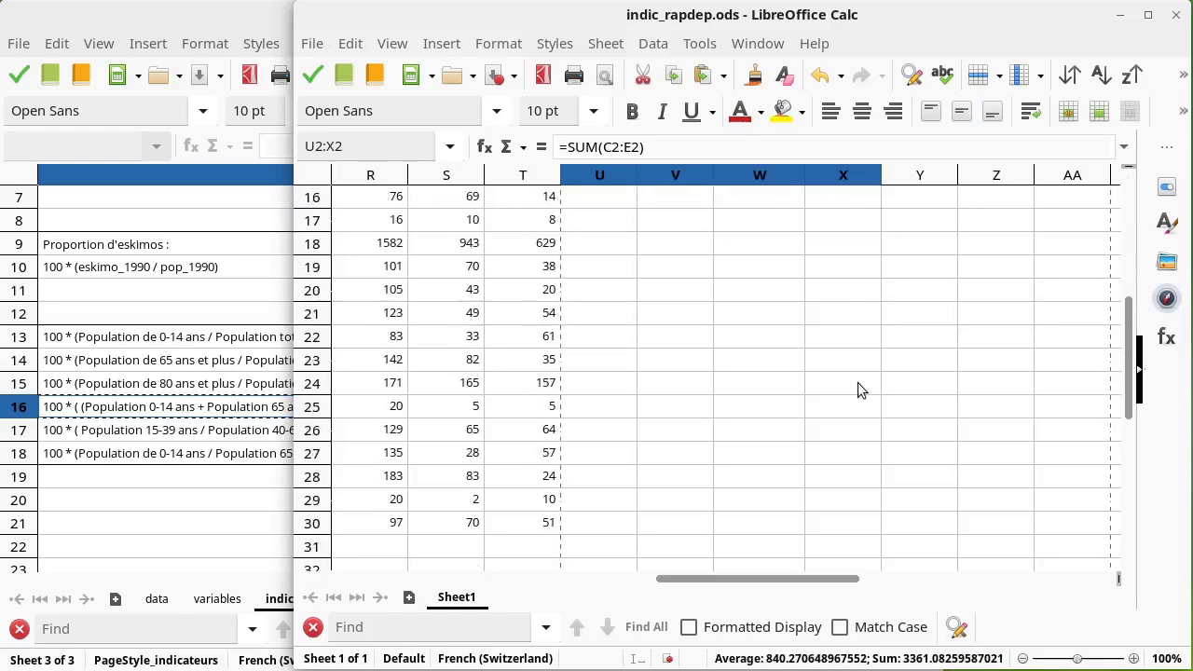
pyautogui.keyDown('shift'); pyautogui.click(855, 382); pyautogui.keyUp('shift')
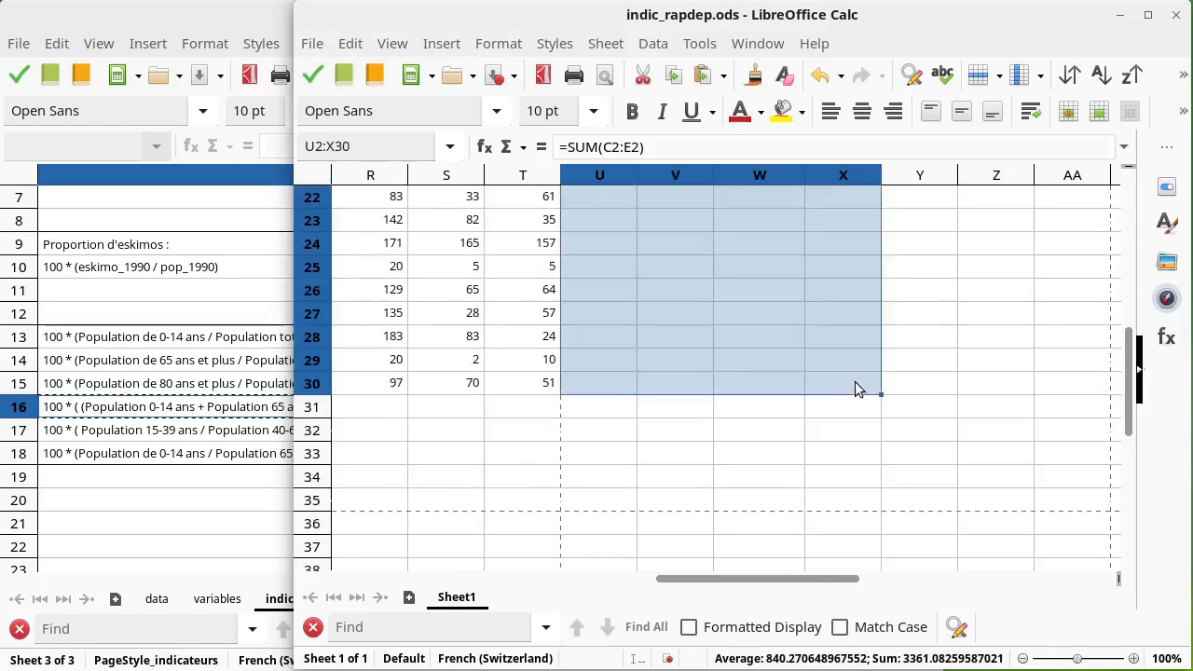
pyautogui.scroll(7, 855, 381)
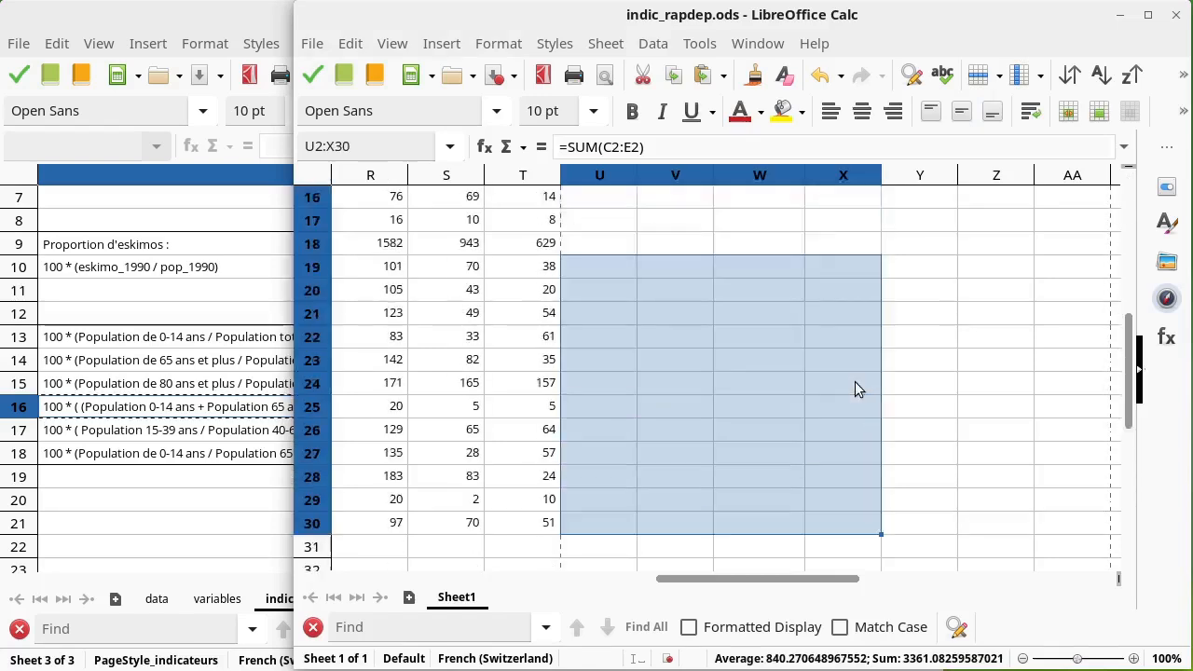
pyautogui.click(350, 44)
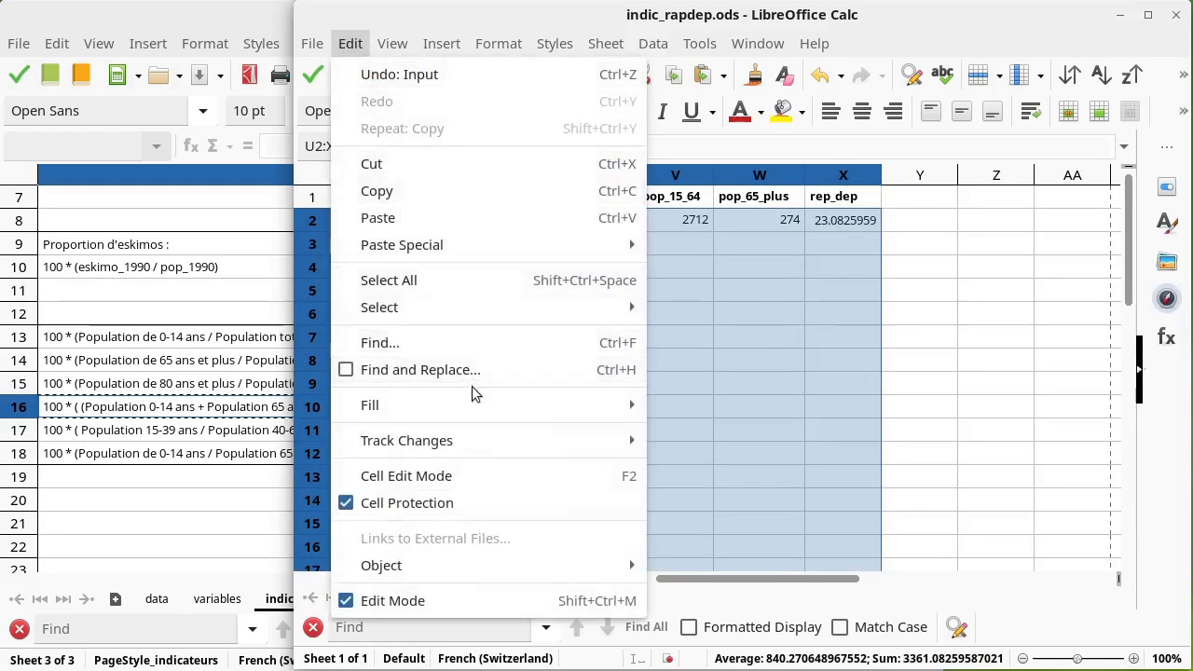
pyautogui.moveTo(469, 409)
pyautogui.click(711, 410)
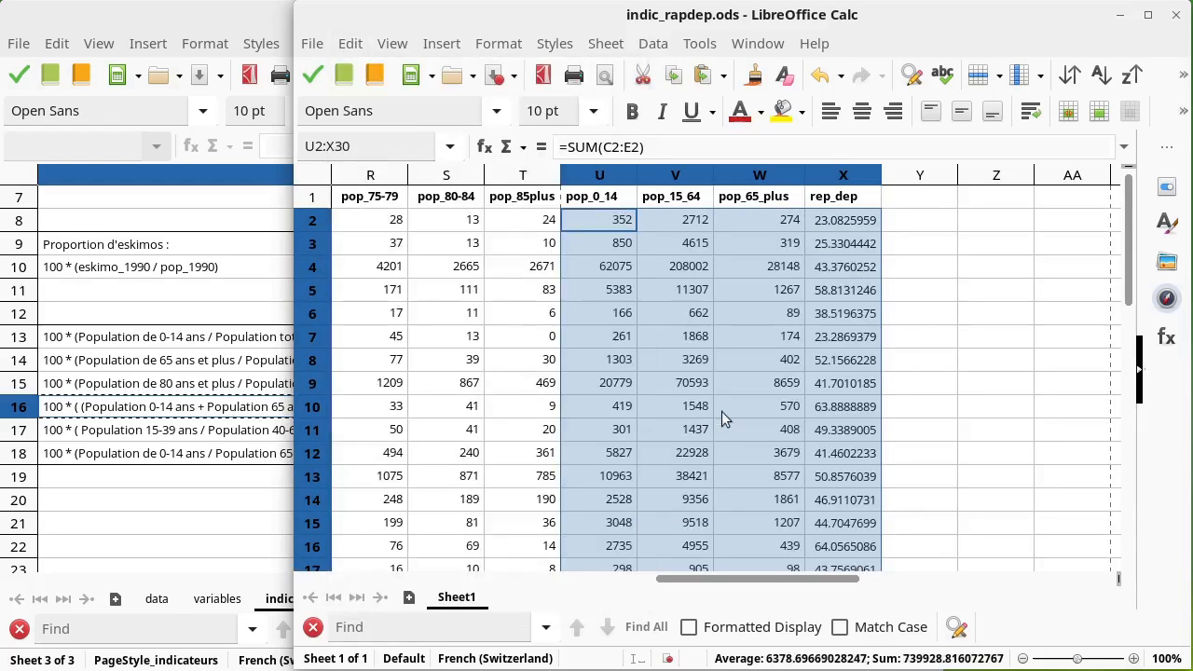
# Step: Format column X as a number with 1 decimal place
pyautogui.click(844, 176)
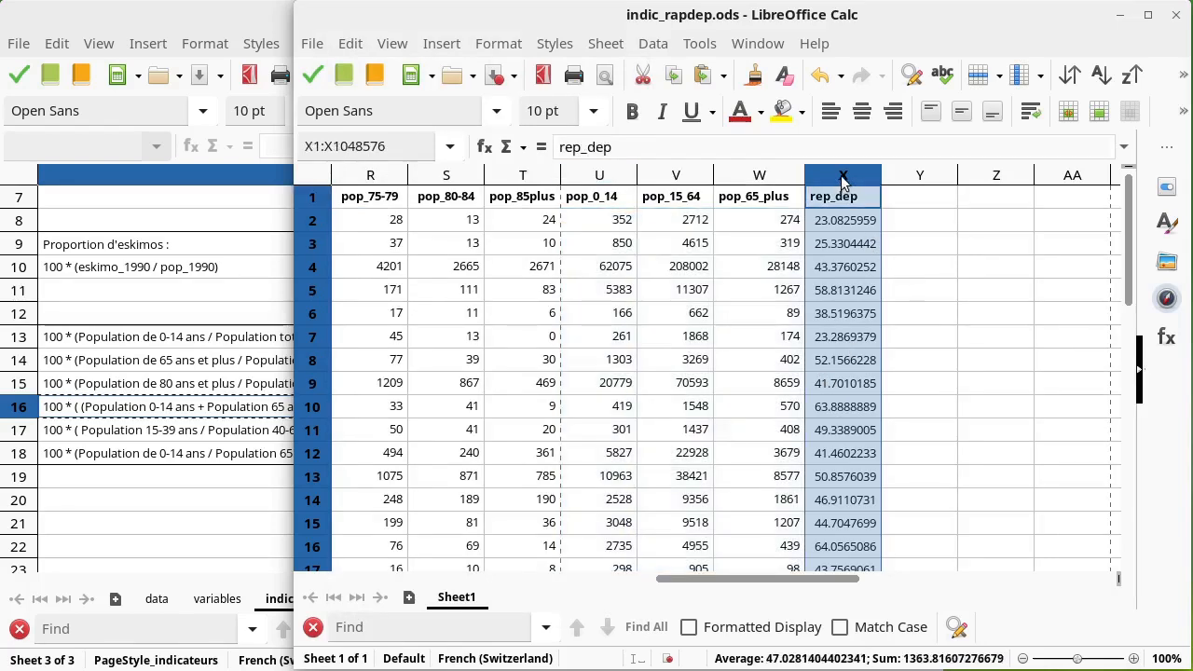
pyautogui.hotkey('ctrl', '1')
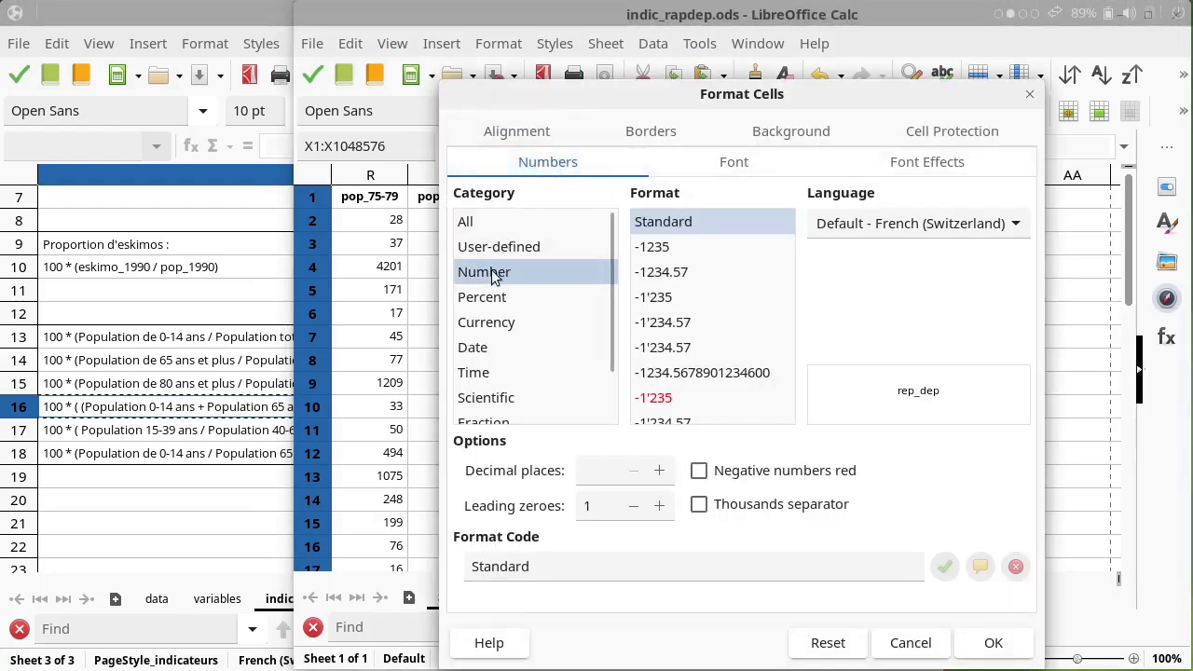
pyautogui.moveTo(714, 106); pyautogui.dragTo(696, 48)
pyautogui.click(618, 421)
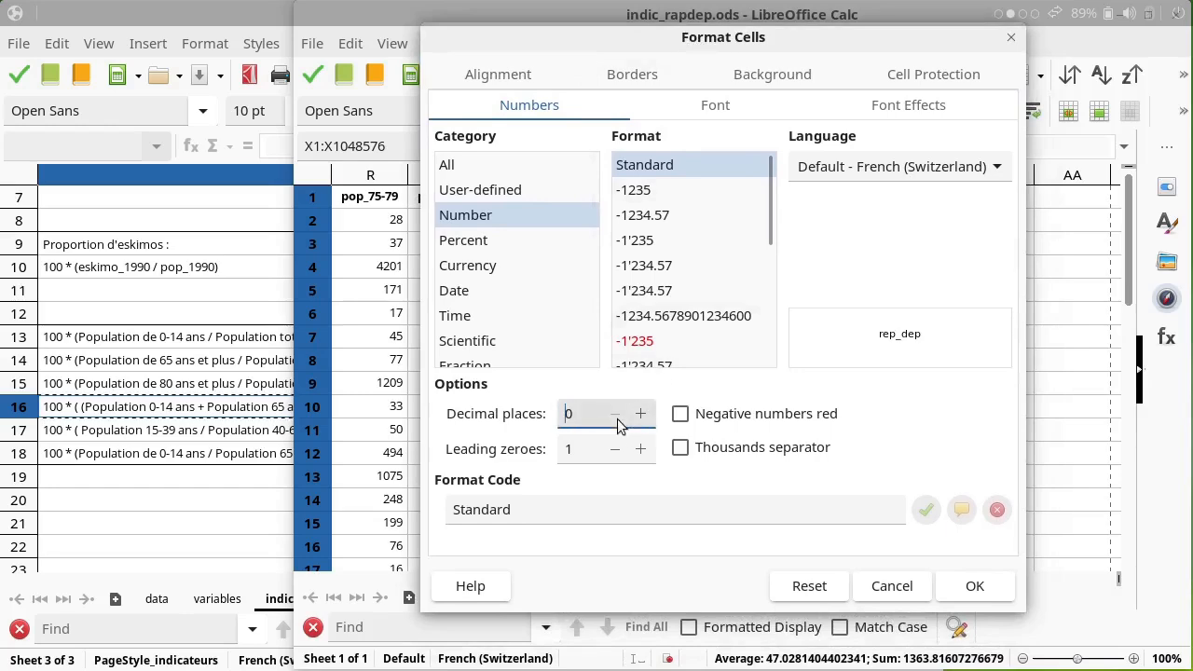
pyautogui.click(635, 417)
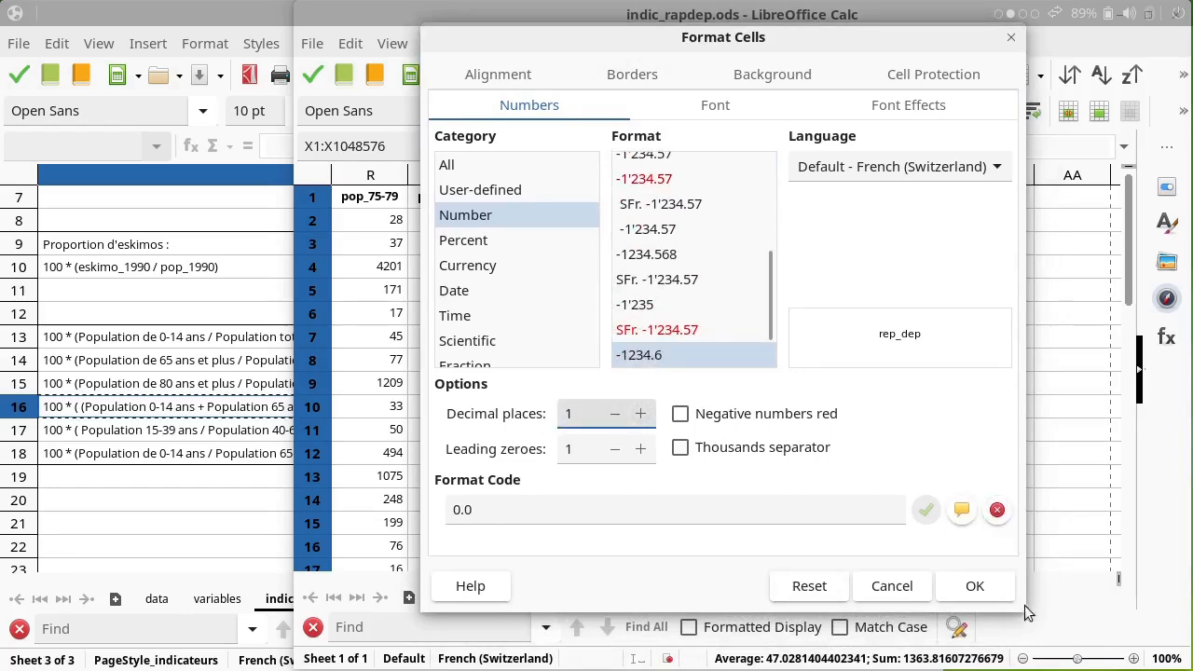
pyautogui.click(995, 584)
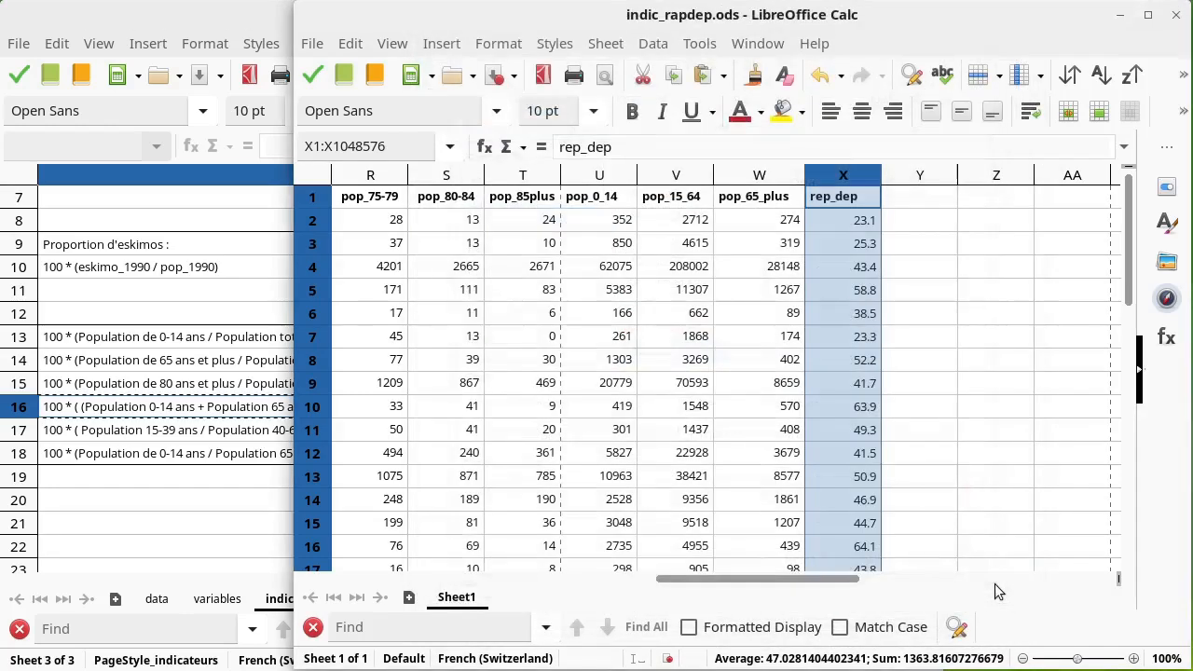
# Step: Rename the header in X1 to rap_dep
pyautogui.click(834, 313)
pyautogui.click(847, 227)
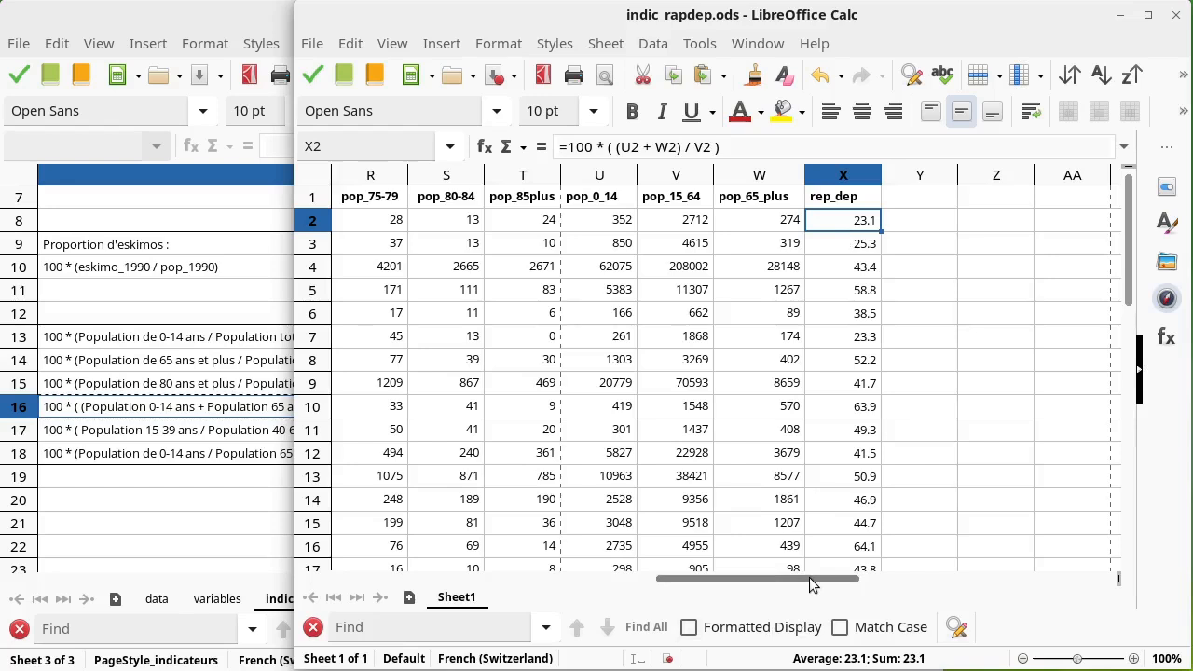
pyautogui.click(828, 203)
pyautogui.click(566, 150)
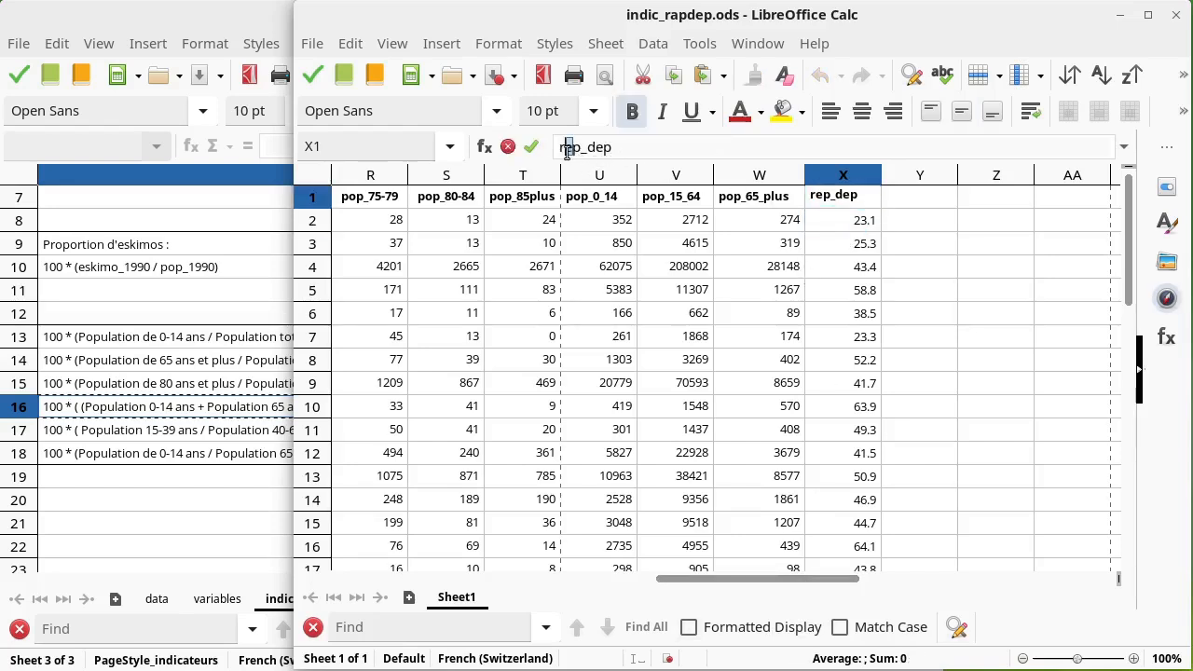
pyautogui.press('Delete')
pyautogui.write('a')
pyautogui.press('Return')
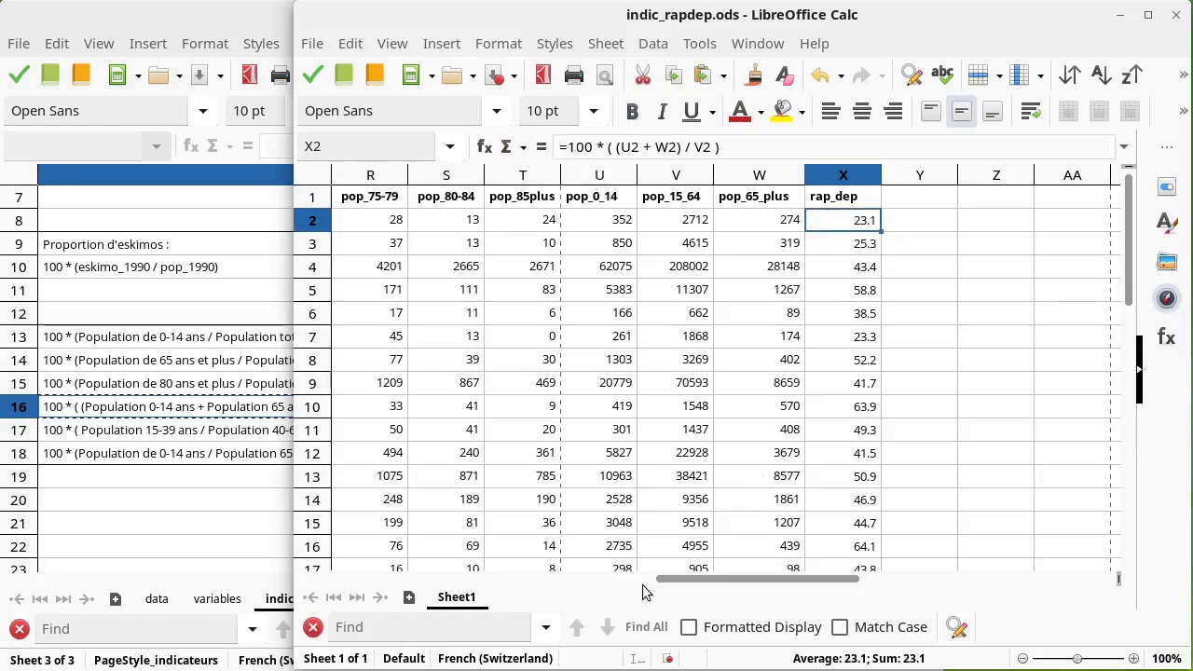
# Step: Examine the indicator formulas in the indicateurs sheet of Alaska_statdata, especially the dependency ratio definition in E16
pyautogui.click(274, 506)
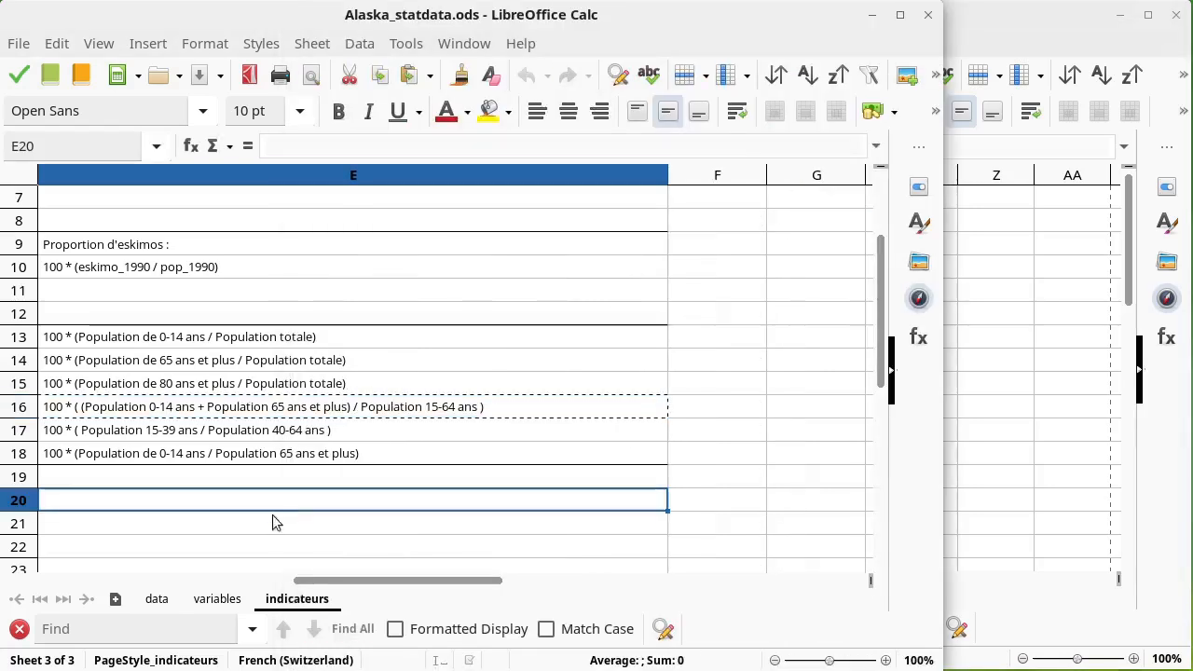
pyautogui.moveTo(324, 576); pyautogui.dragTo(281, 575)
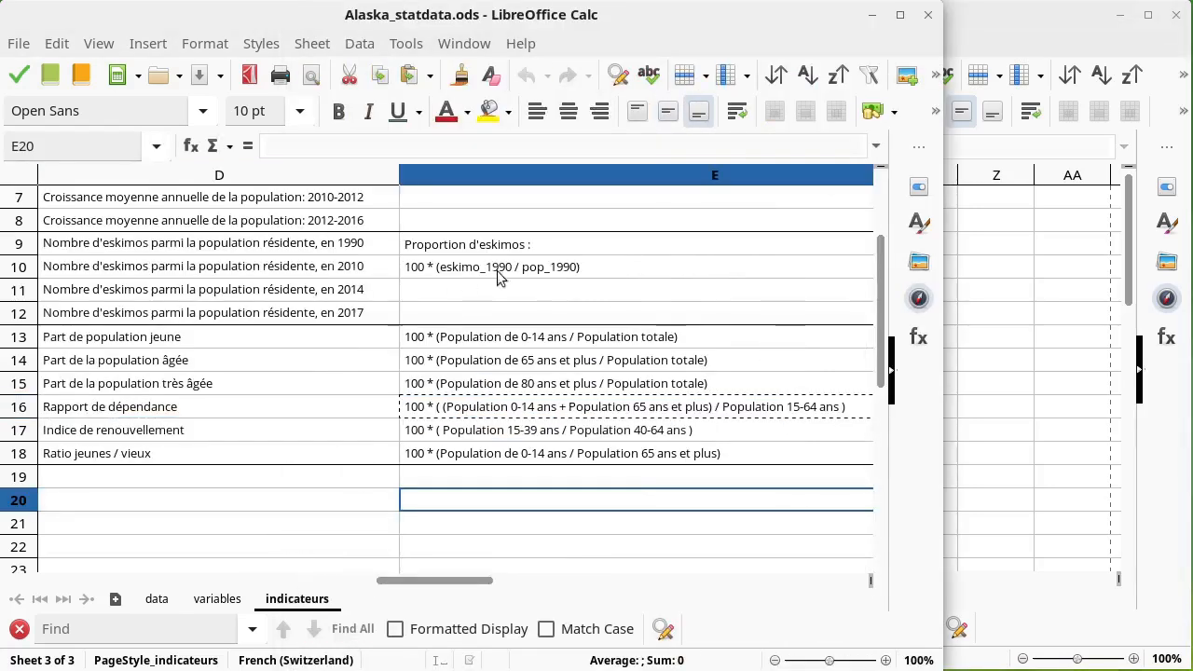
pyautogui.click(529, 270)
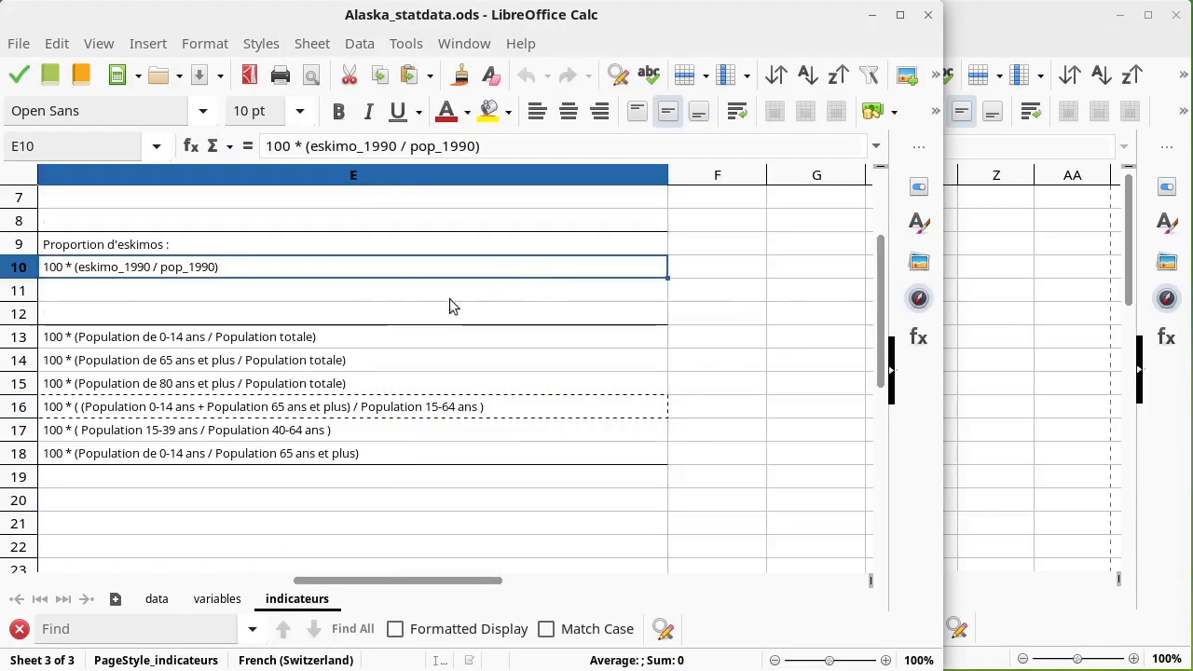
pyautogui.doubleClick(102, 268)
pyautogui.moveTo(78, 264); pyautogui.dragTo(212, 266)
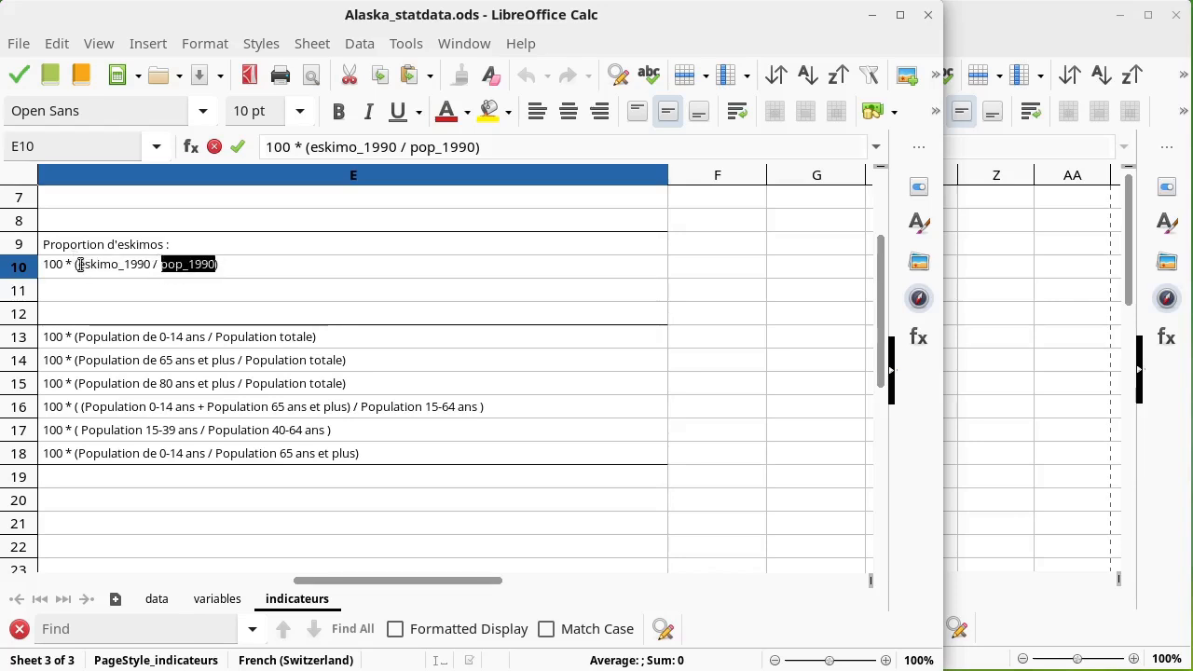
pyautogui.moveTo(78, 265); pyautogui.dragTo(222, 268)
pyautogui.click(284, 416)
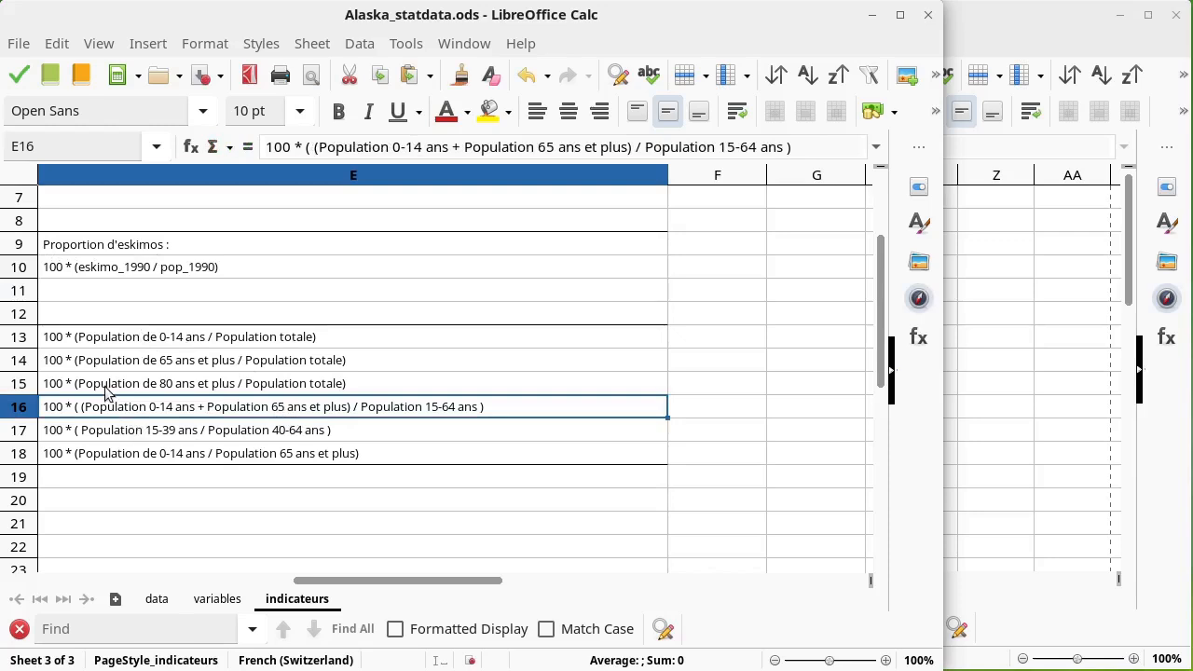
pyautogui.doubleClick(92, 413)
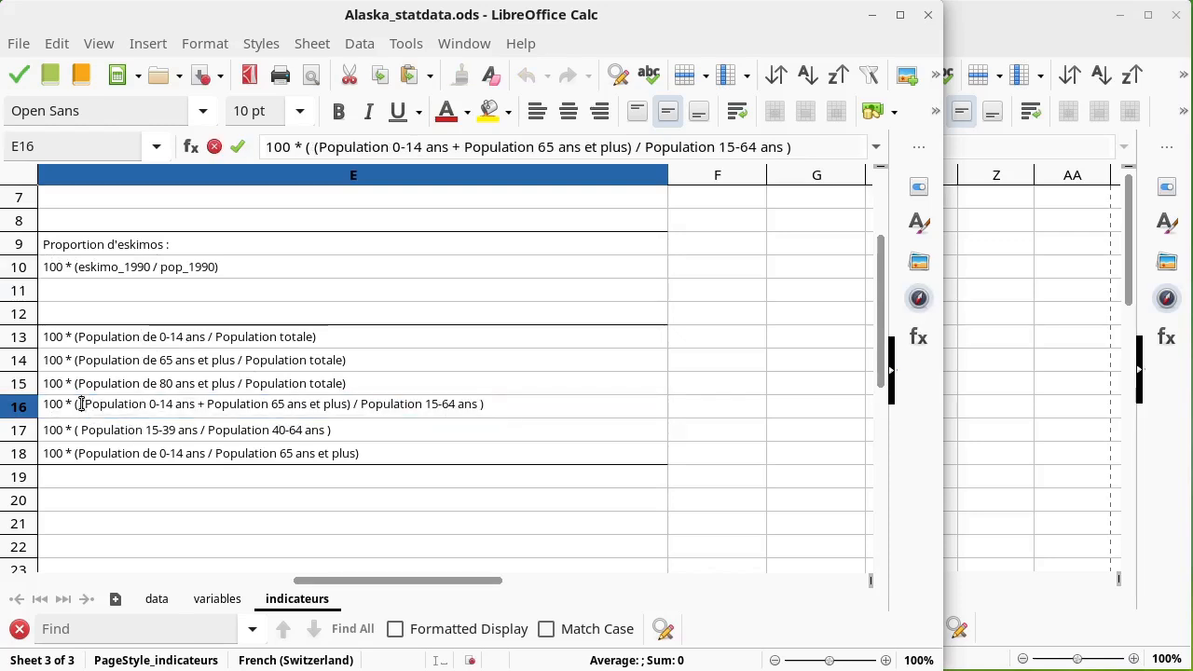
pyautogui.moveTo(83, 406); pyautogui.dragTo(348, 401)
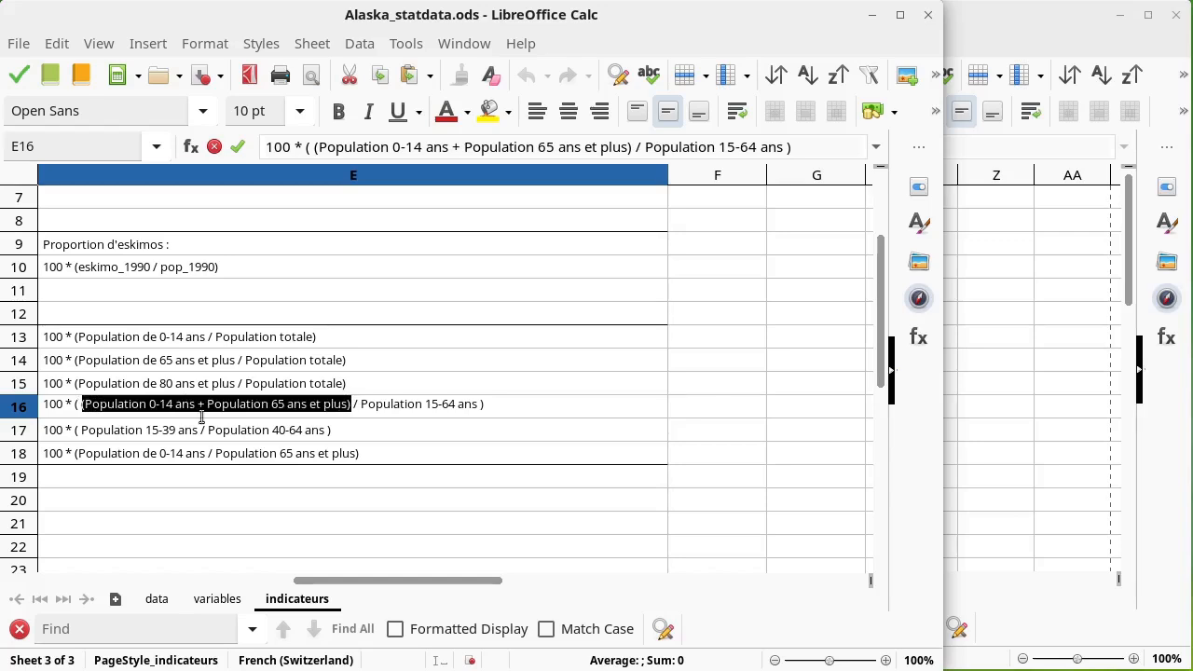
pyautogui.moveTo(364, 405); pyautogui.dragTo(474, 401)
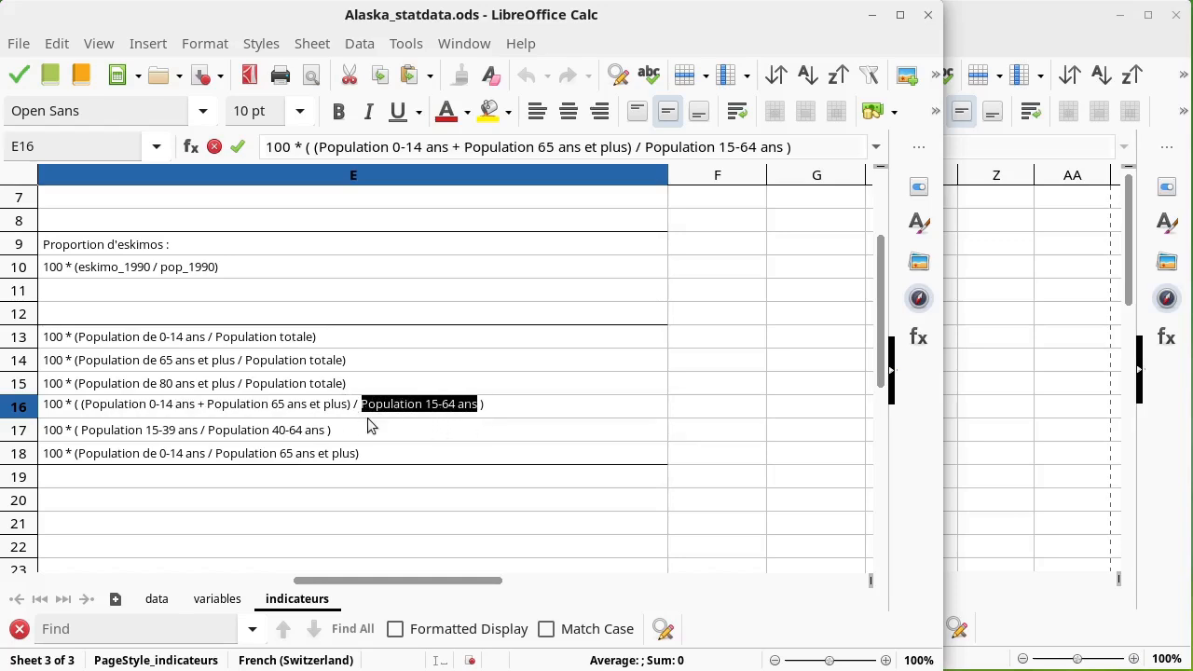
# Step: Compare the rap_dep formulas with the indicator definitions in rows 15 to 18 of the indicateurs sheet
pyautogui.click(1030, 21)
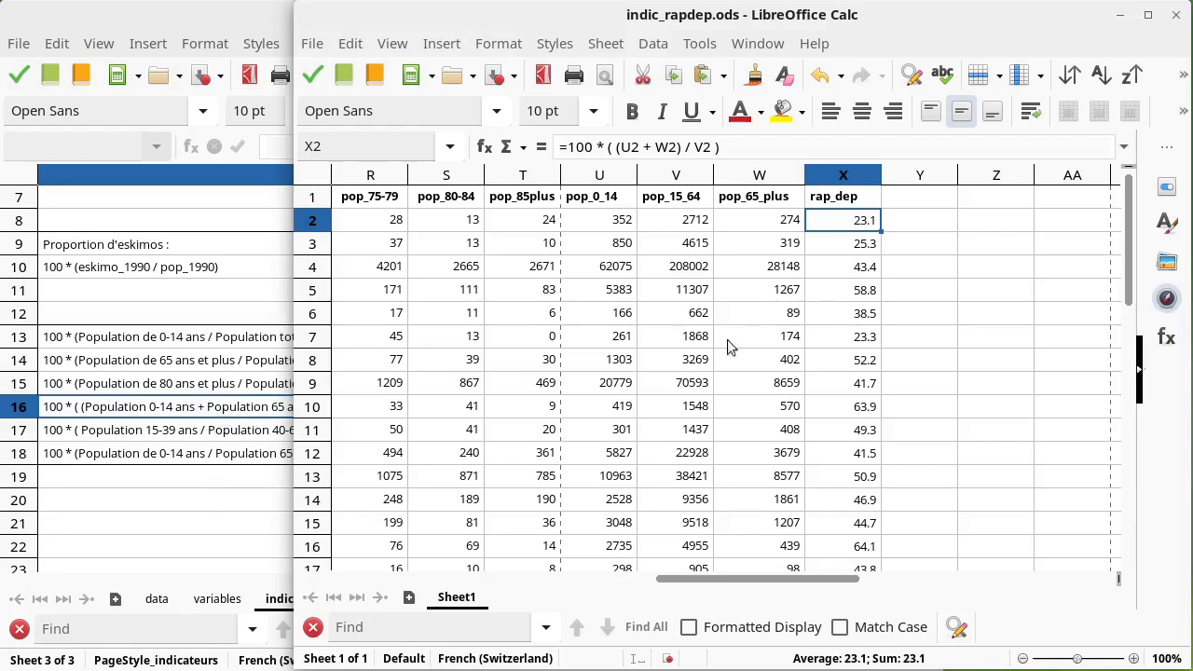
pyautogui.click(844, 246)
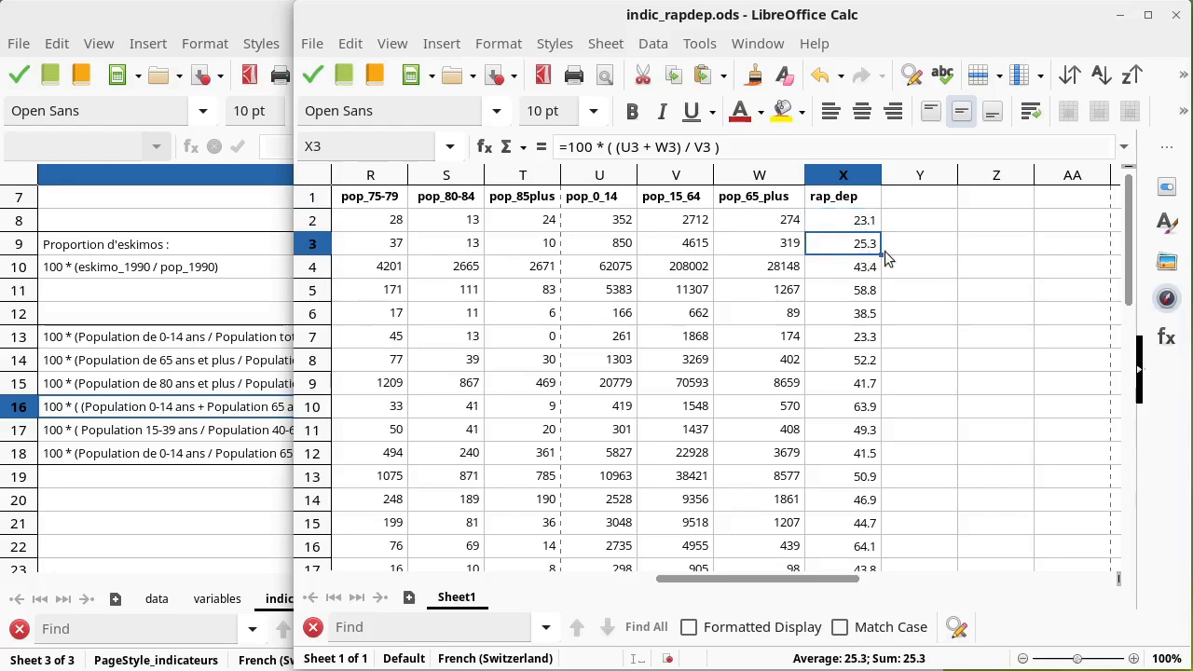
pyautogui.click(270, 413)
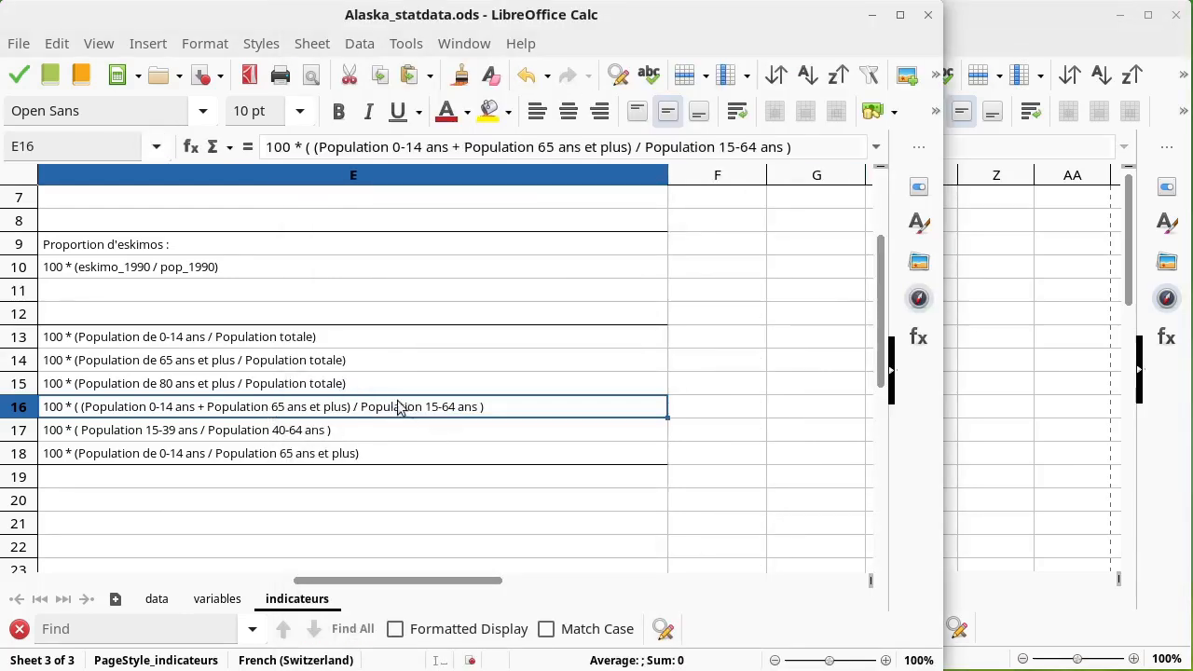
pyautogui.click(971, 274)
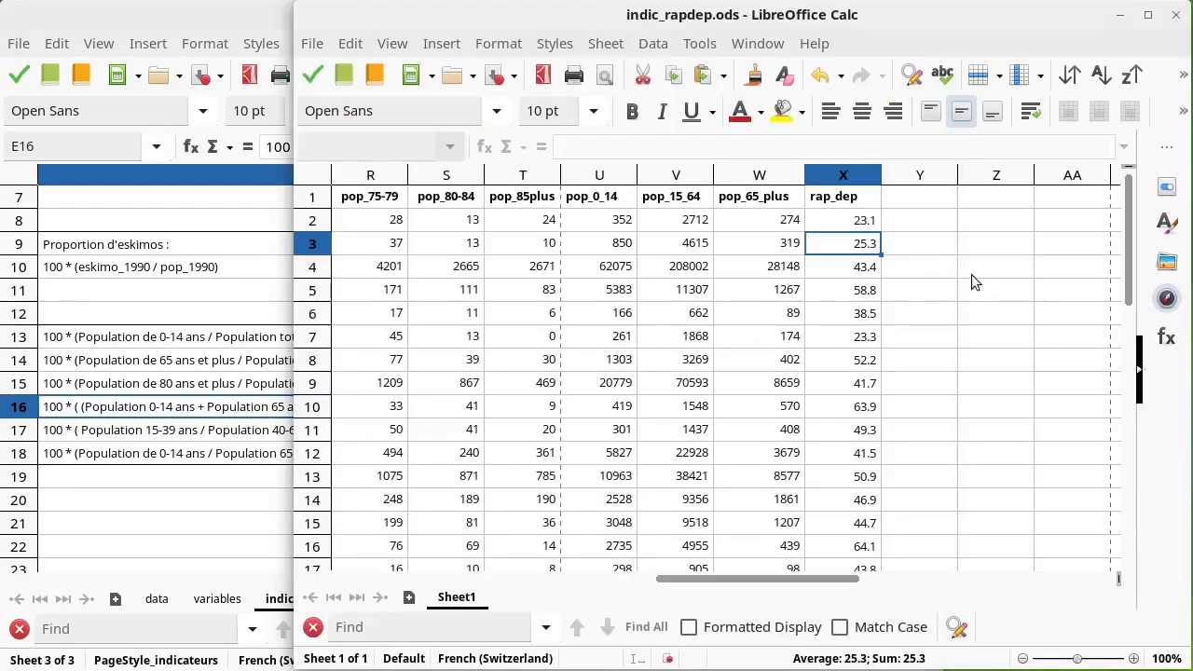
pyautogui.click(852, 248)
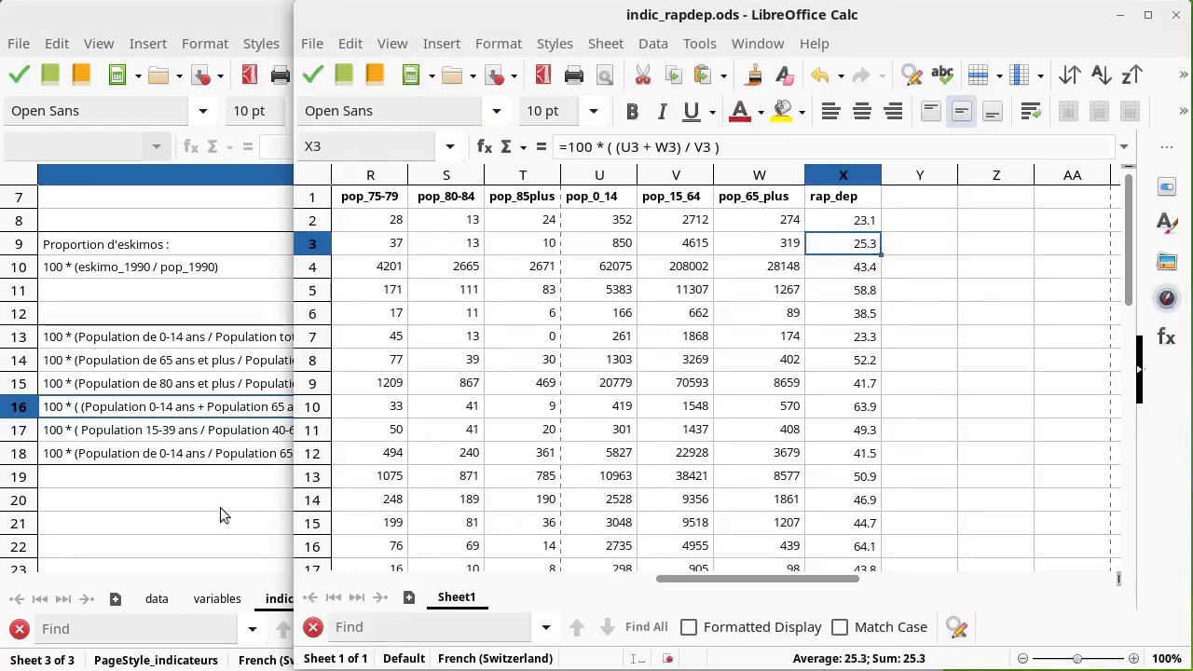
pyautogui.click(215, 433)
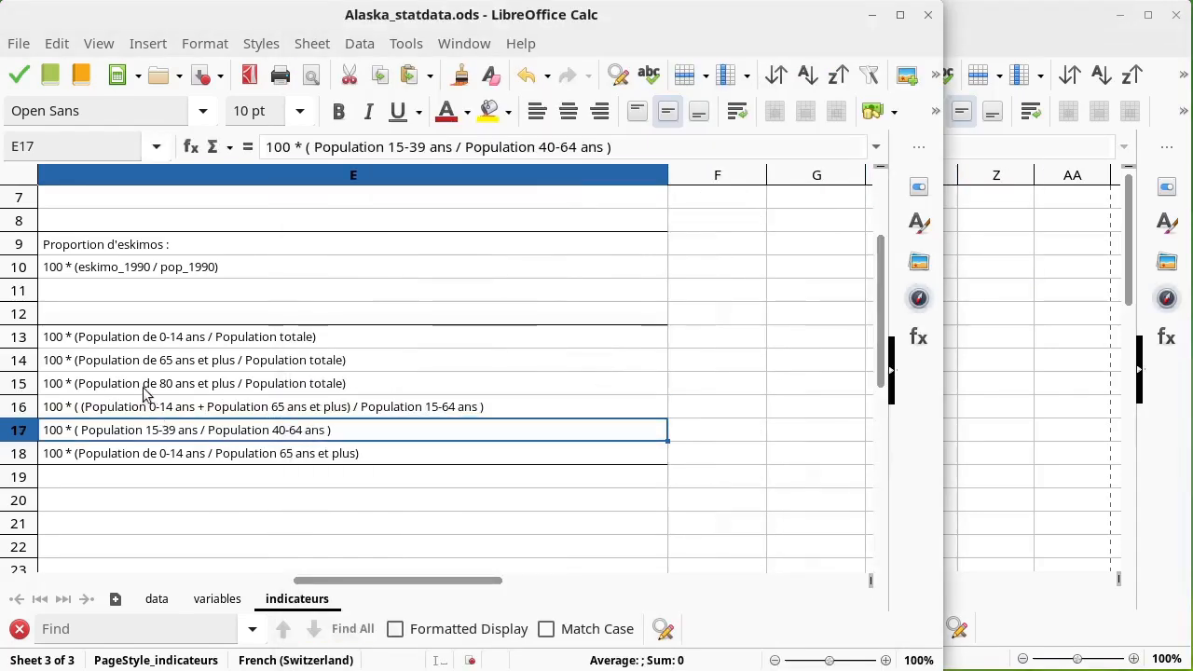
pyautogui.click(145, 392)
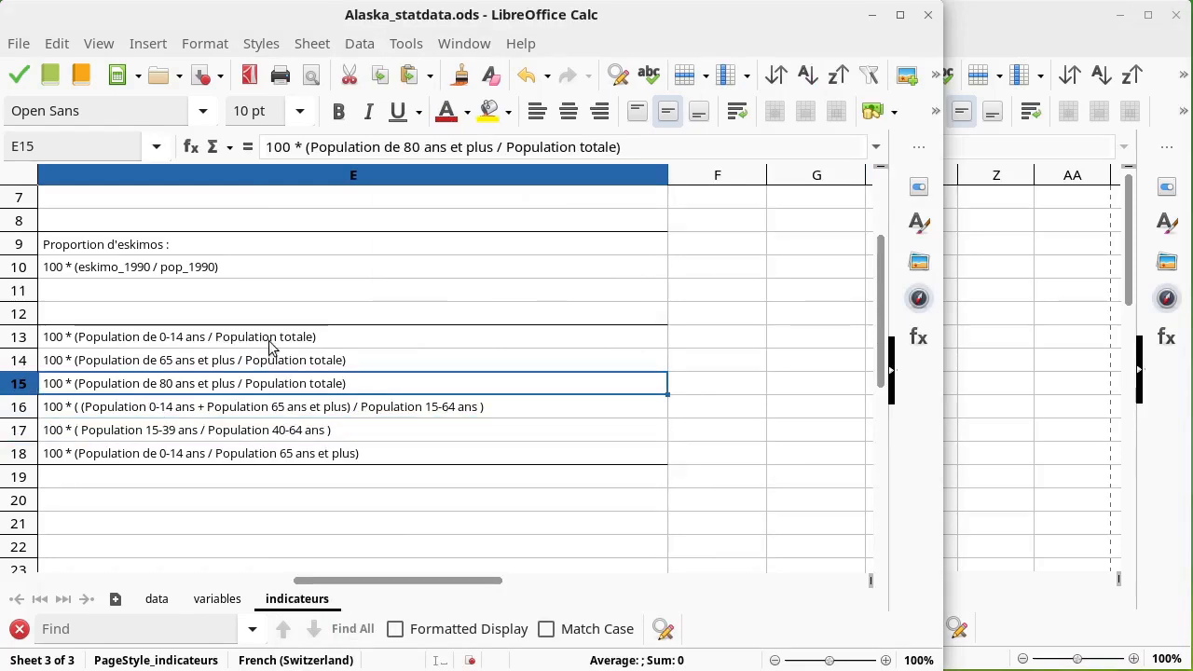
pyautogui.click(263, 433)
pyautogui.moveTo(314, 580); pyautogui.dragTo(250, 579)
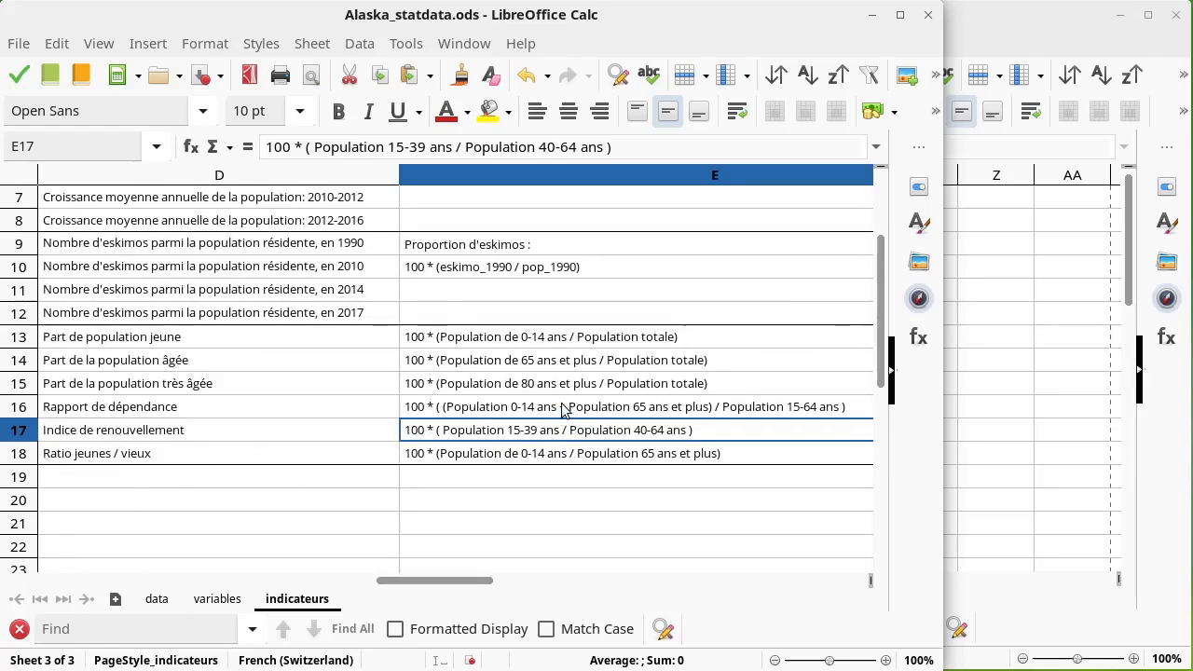
pyautogui.moveTo(563, 411); pyautogui.dragTo(528, 456)
pyautogui.moveTo(401, 582); pyautogui.dragTo(327, 580)
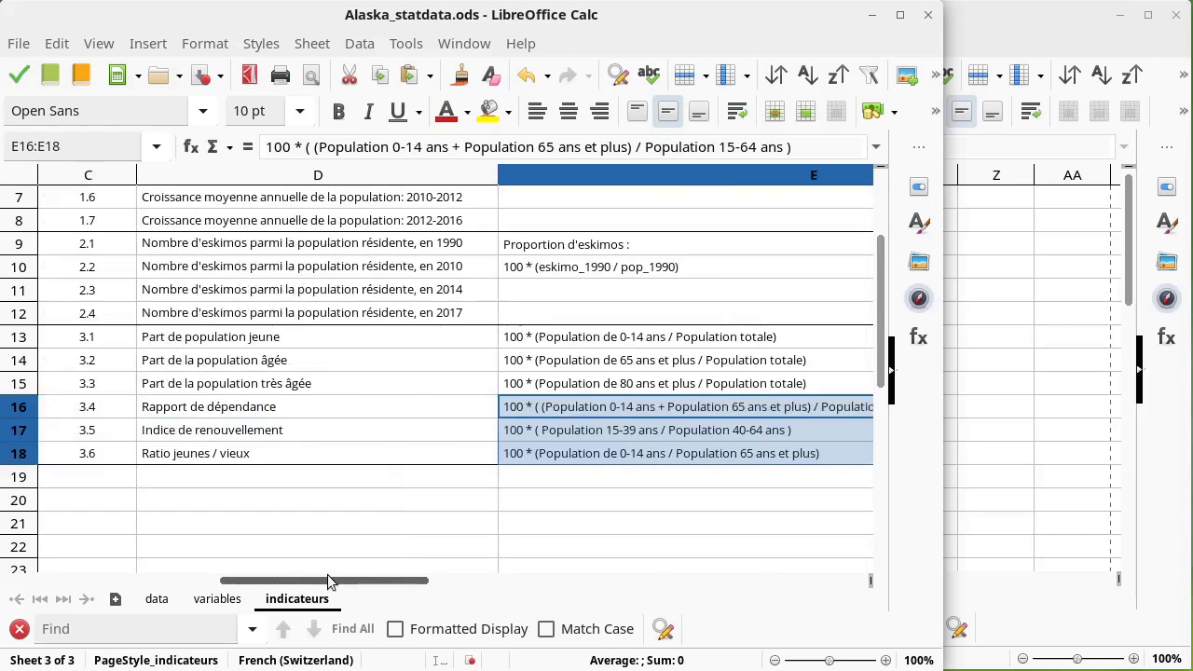
# Step: Review the rap_dep results down the full list of boroughs
pyautogui.click(980, 358)
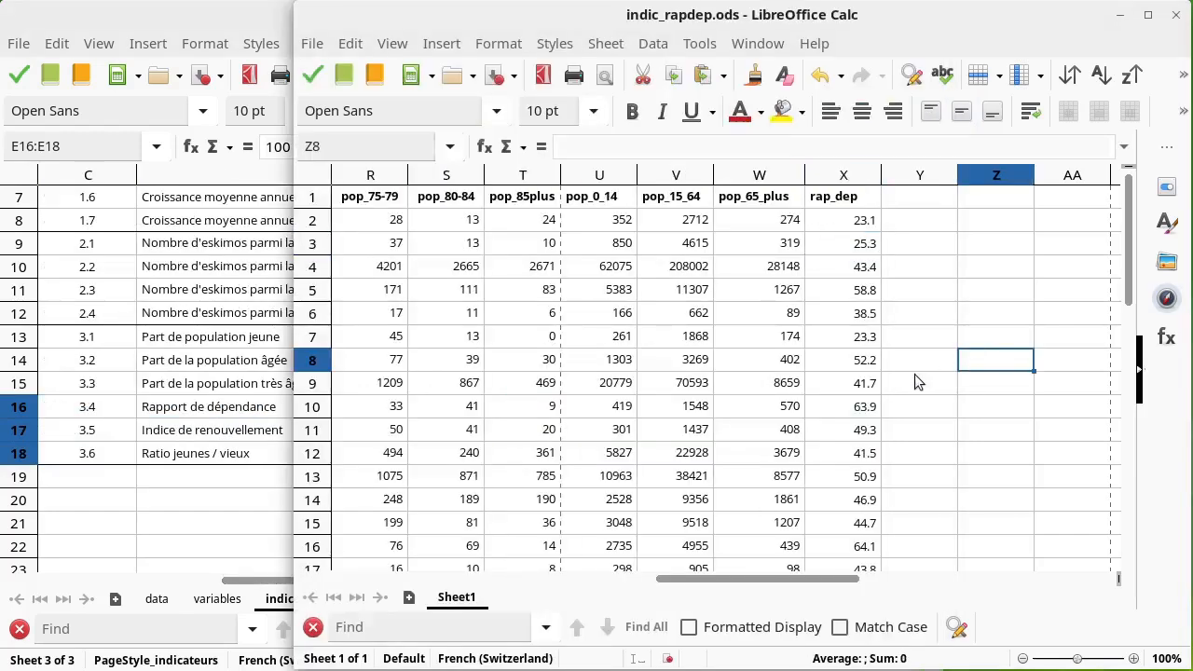
pyautogui.click(865, 229)
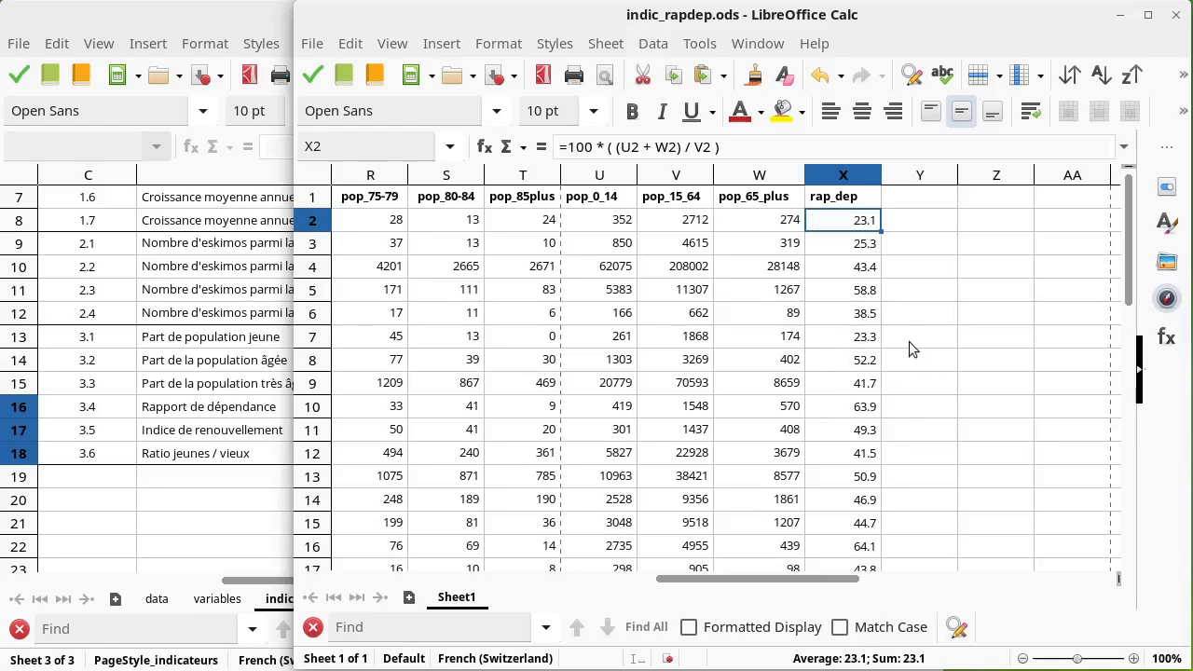
pyautogui.scroll(-6, 904, 341)
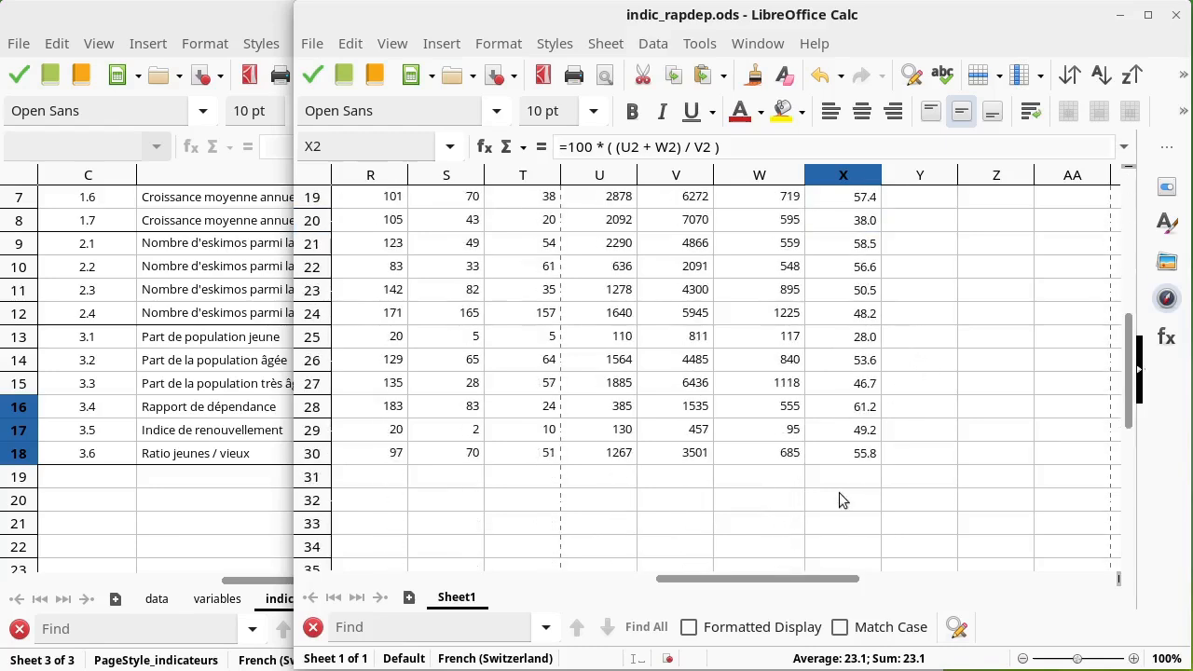
pyautogui.click(839, 501)
pyautogui.scroll(5, 839, 441)
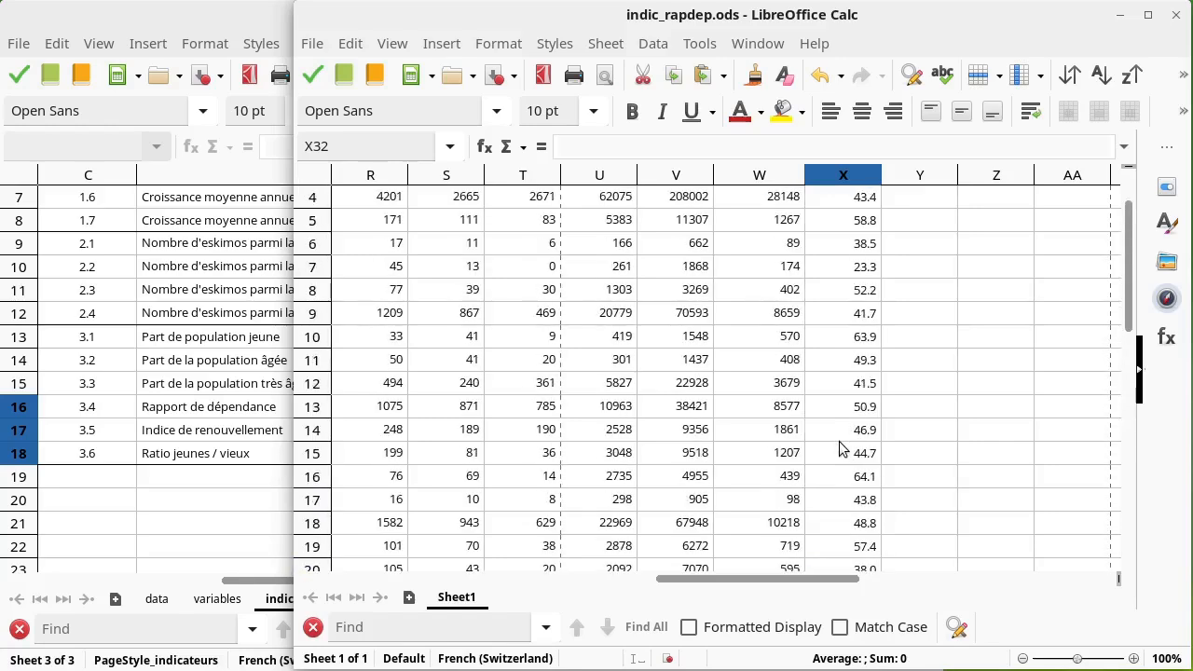
pyautogui.scroll(1, 839, 441)
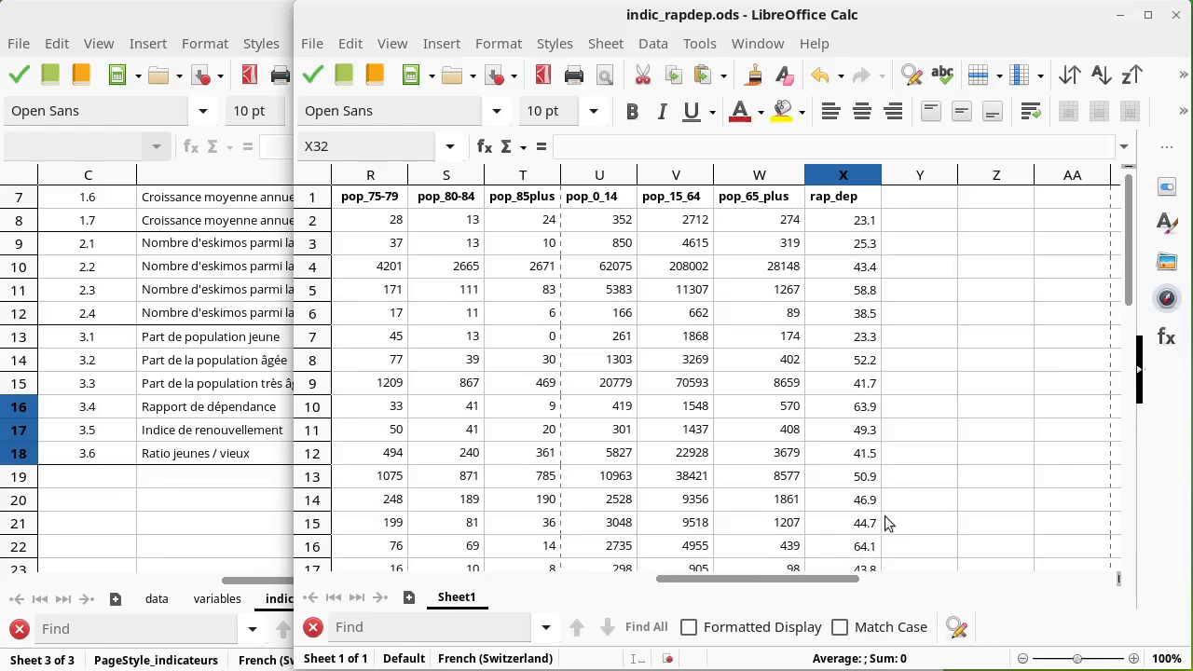
pyautogui.scroll(-6, 844, 455)
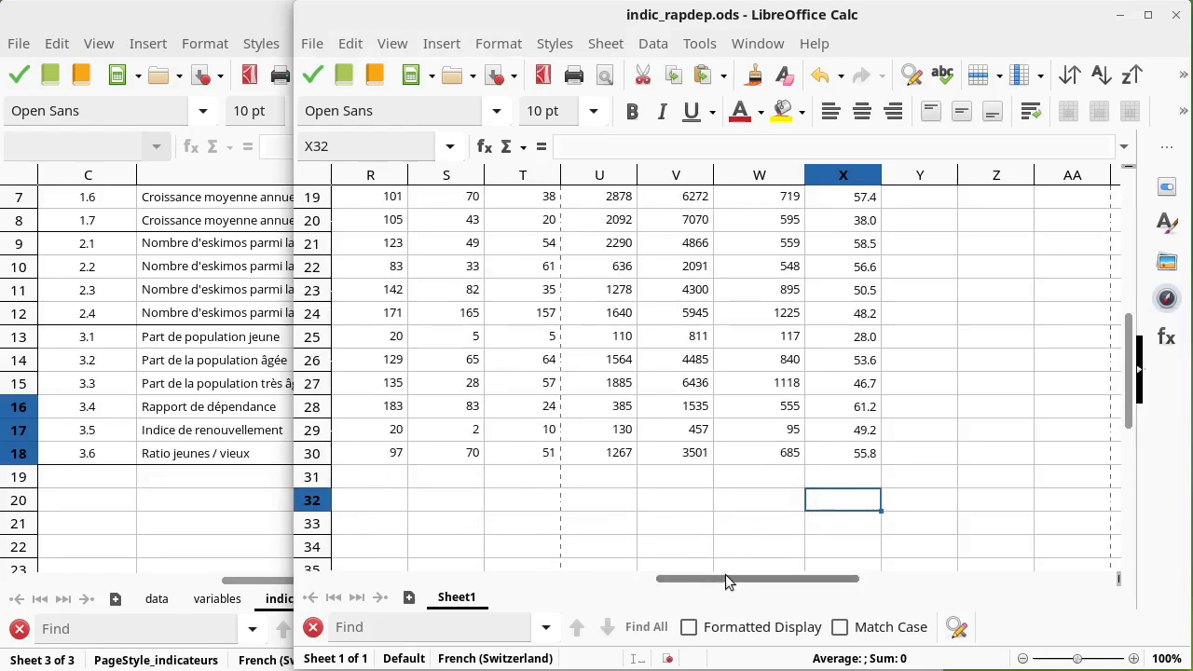
# Step: Label cell A32 as Total Alaska
pyautogui.moveTo(720, 577); pyautogui.dragTo(368, 527)
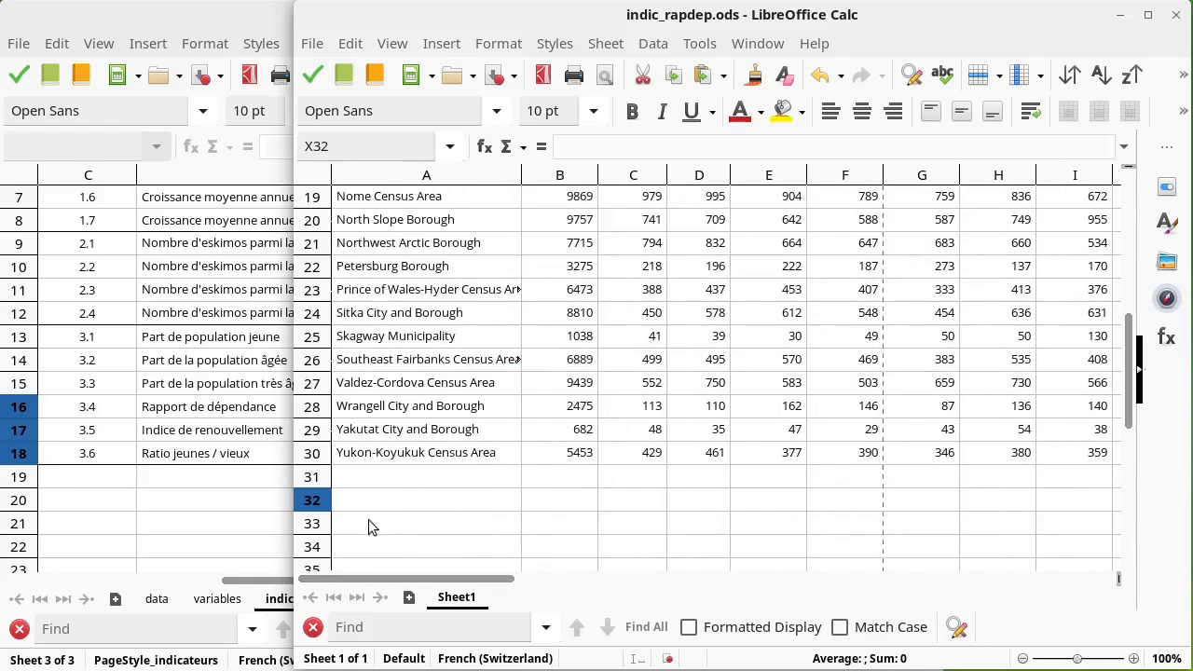
pyautogui.click(436, 494)
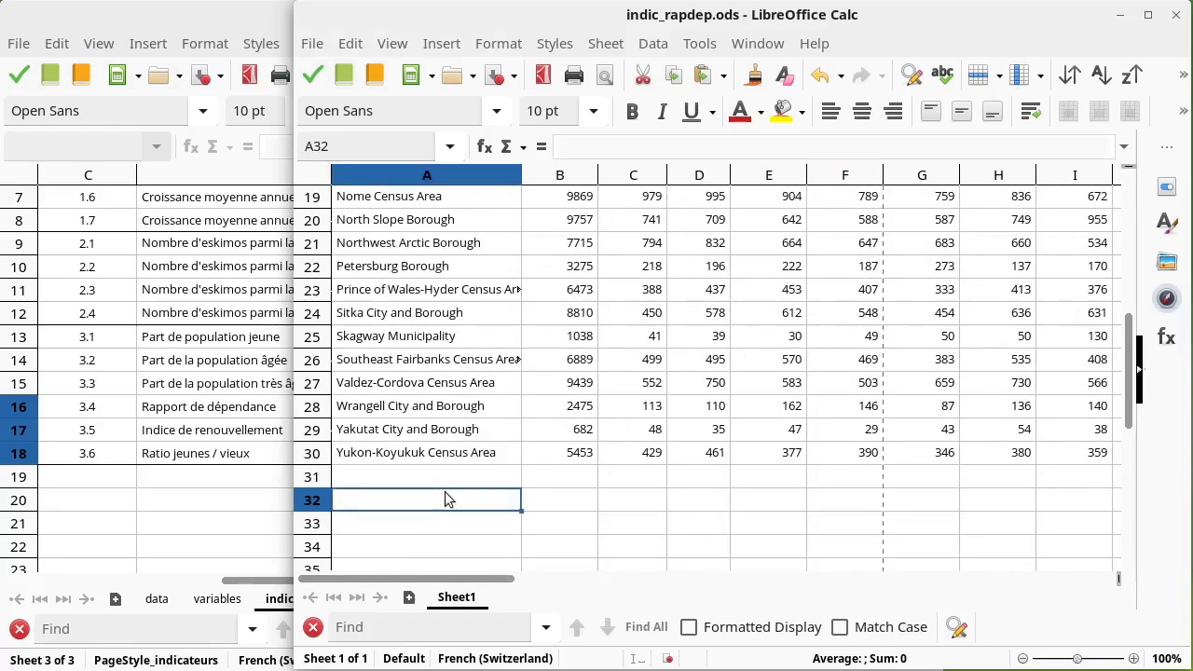
pyautogui.write('Total Alaska')
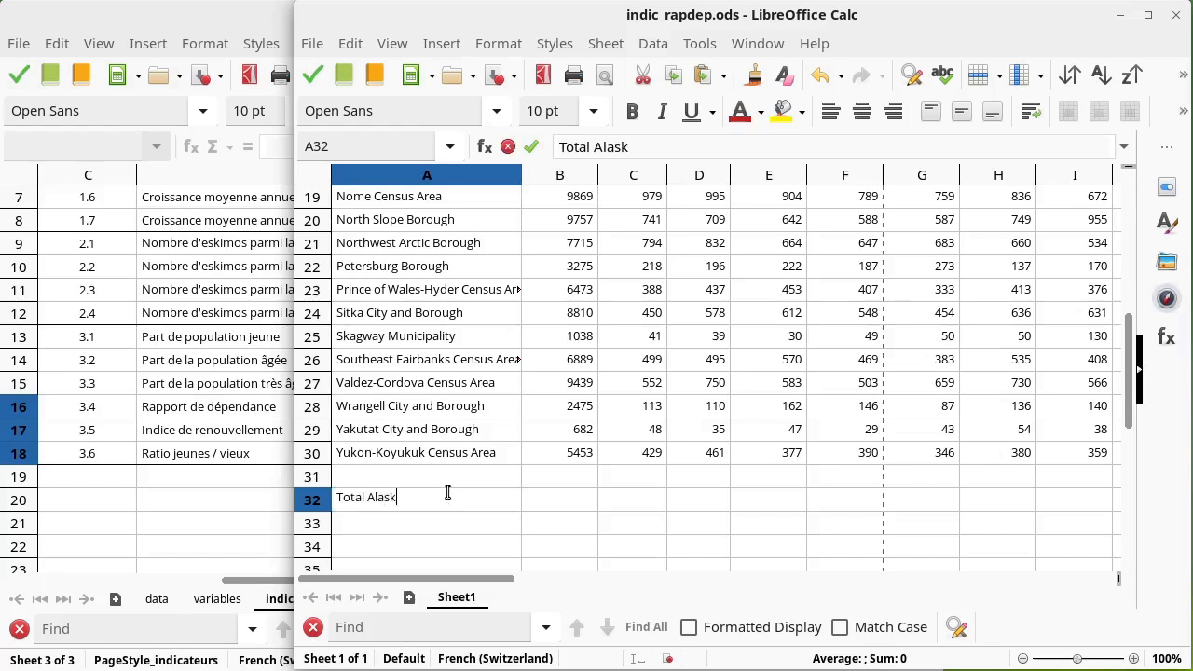
pyautogui.press('Return')
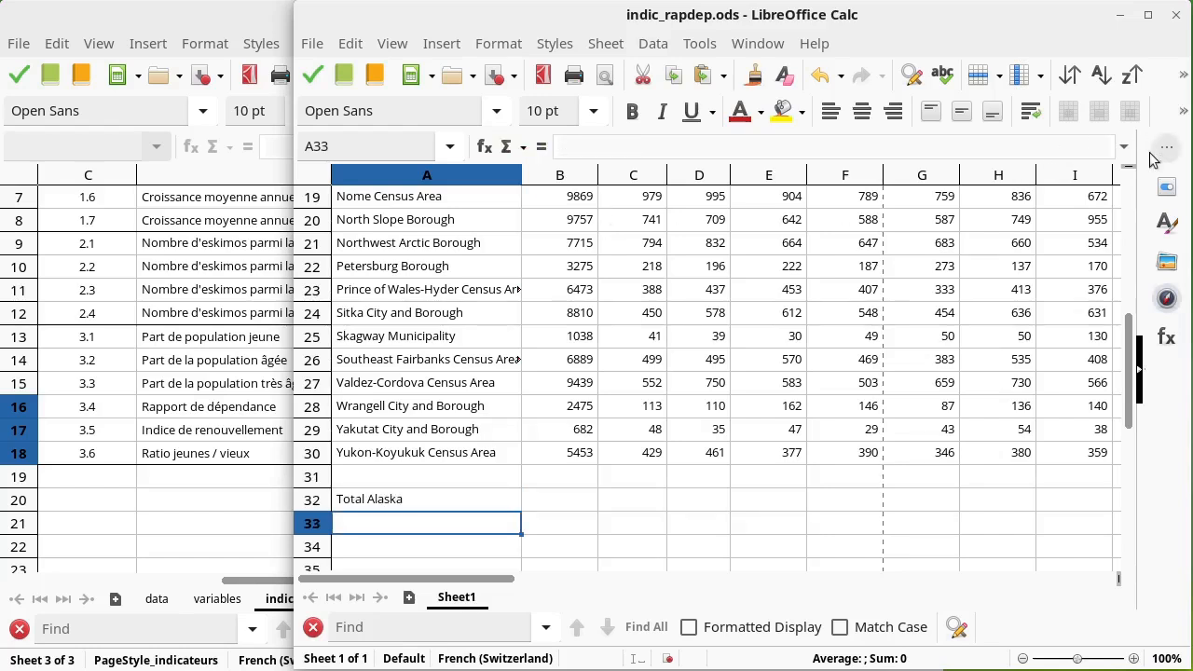
# Step: Sum B2:B30 in B32 with =SUM(B2:B30) and fill the total across to column W
pyautogui.moveTo(1128, 164)
pyautogui.mouseDown()
pyautogui.moveTo(1120, 213)
pyautogui.moveTo(1128, 179)
pyautogui.mouseUp()
pyautogui.moveTo(662, 216); pyautogui.dragTo(661, 209)
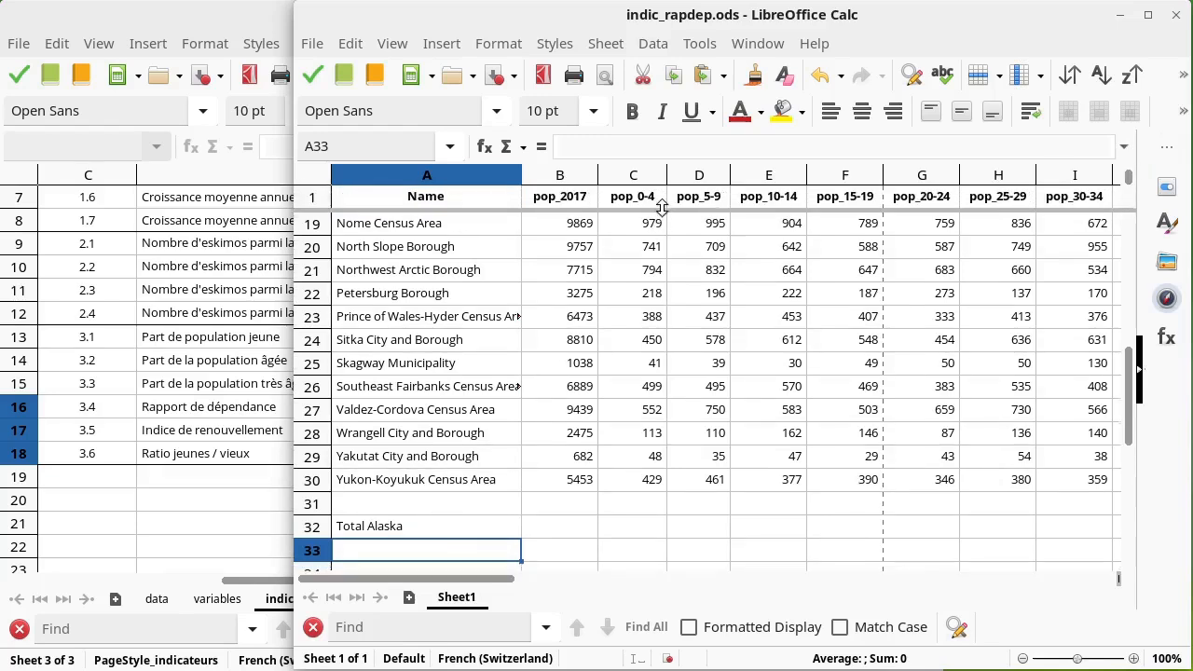
pyautogui.click(534, 529)
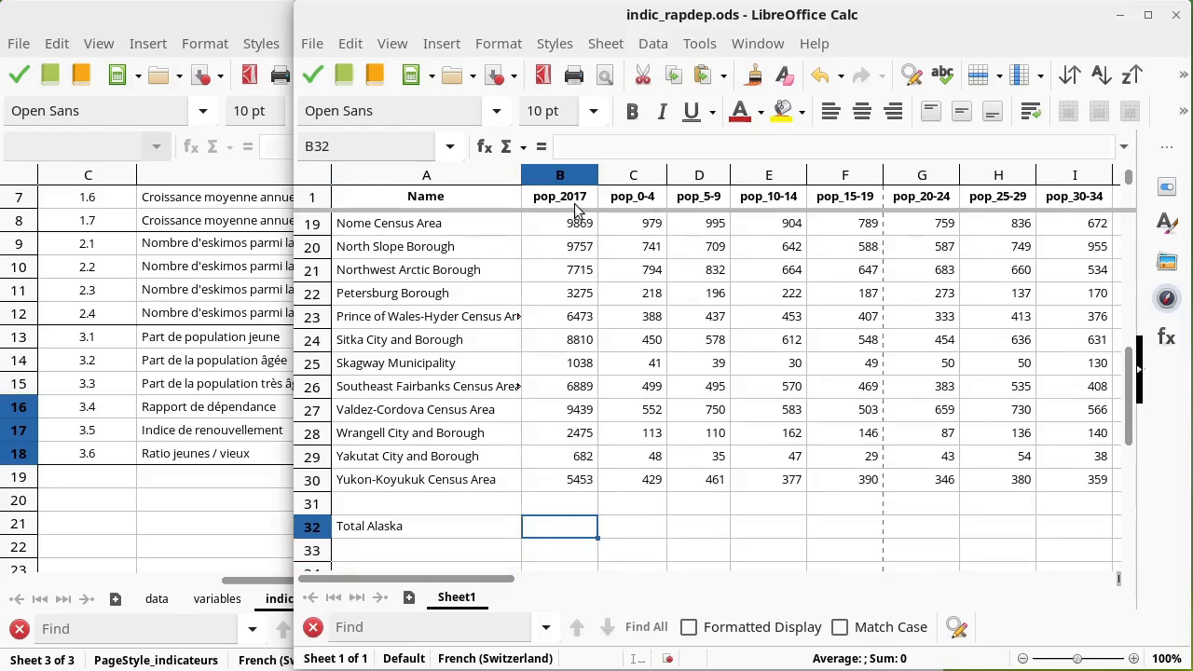
pyautogui.write('=sum(')
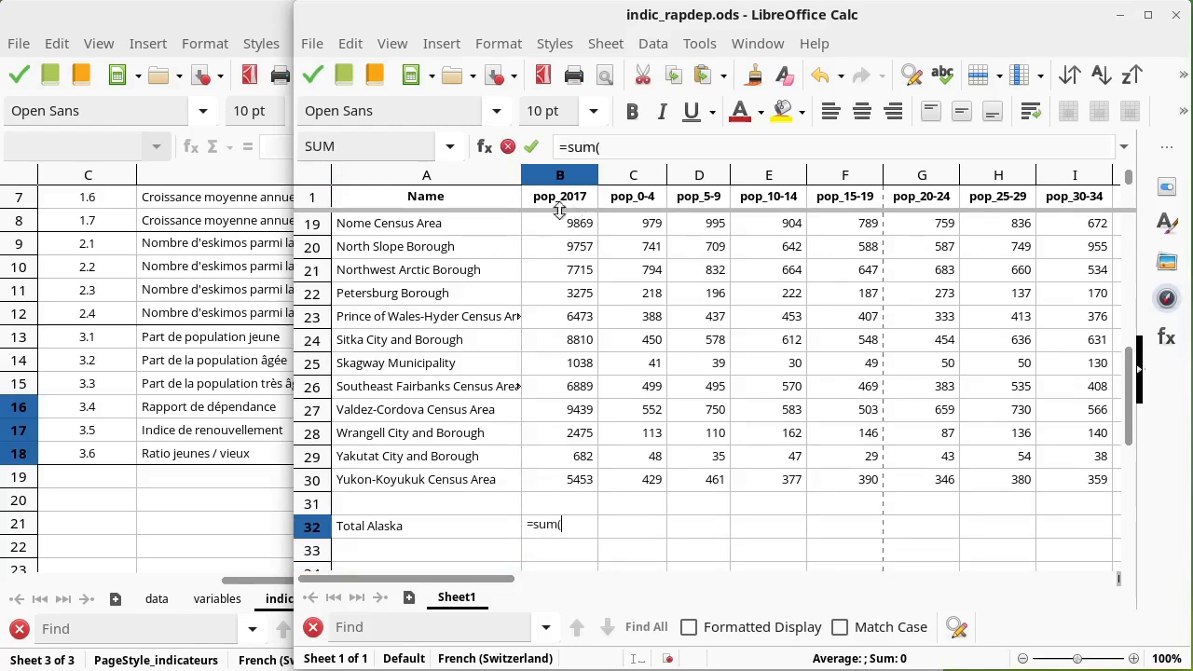
pyautogui.click(572, 479)
pyautogui.scroll(5, 575, 475)
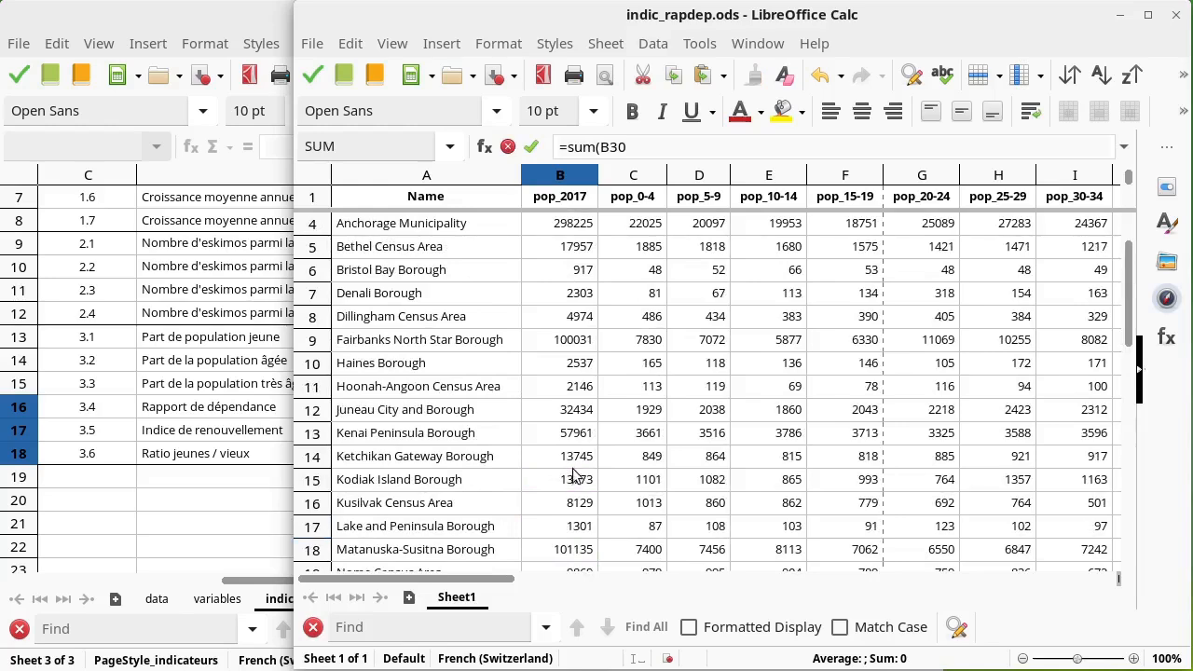
pyautogui.scroll(1, 574, 475)
pyautogui.keyDown('shift'); pyautogui.click(581, 245); pyautogui.keyUp('shift')
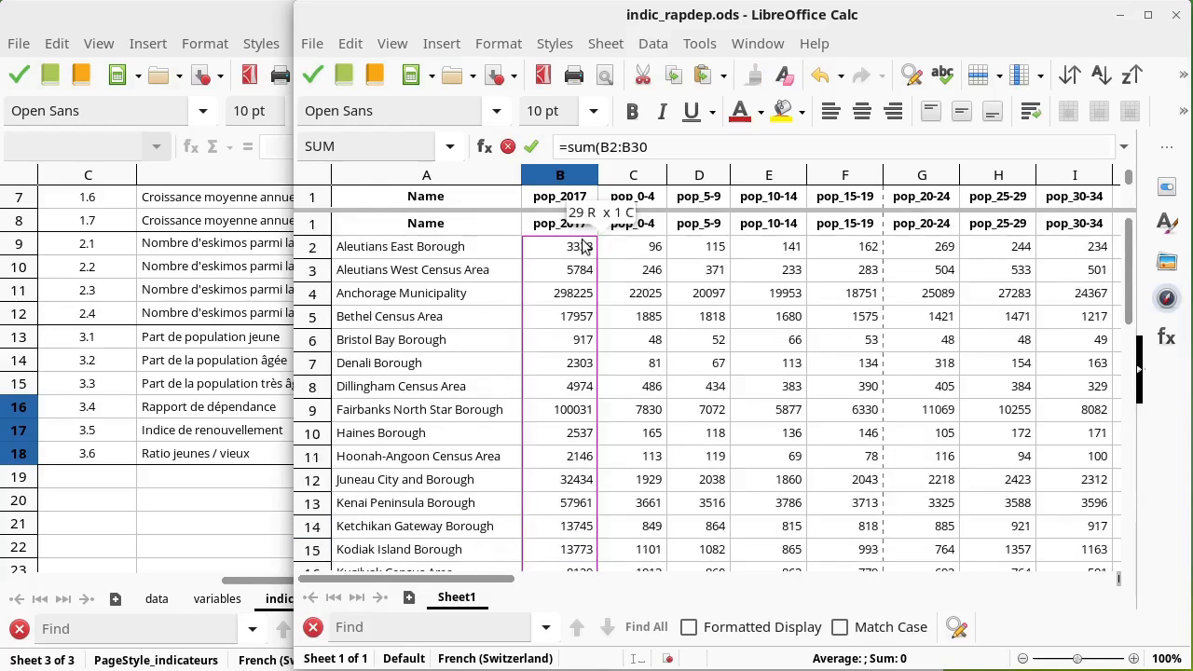
pyautogui.press('Return')
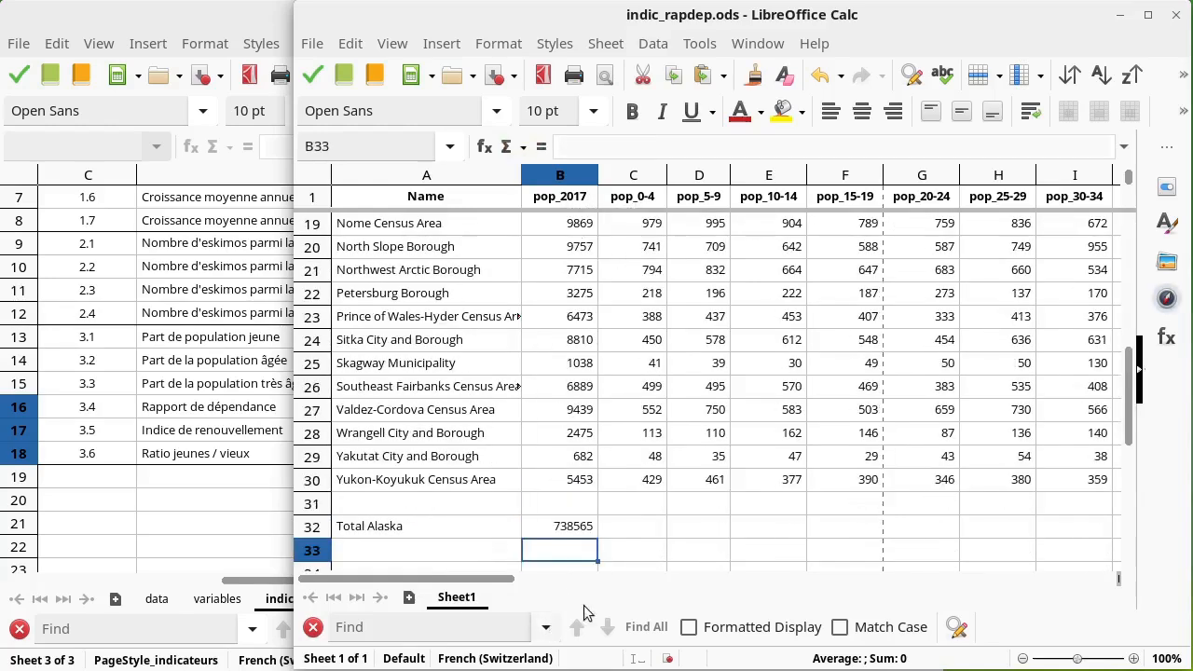
pyautogui.click(586, 530)
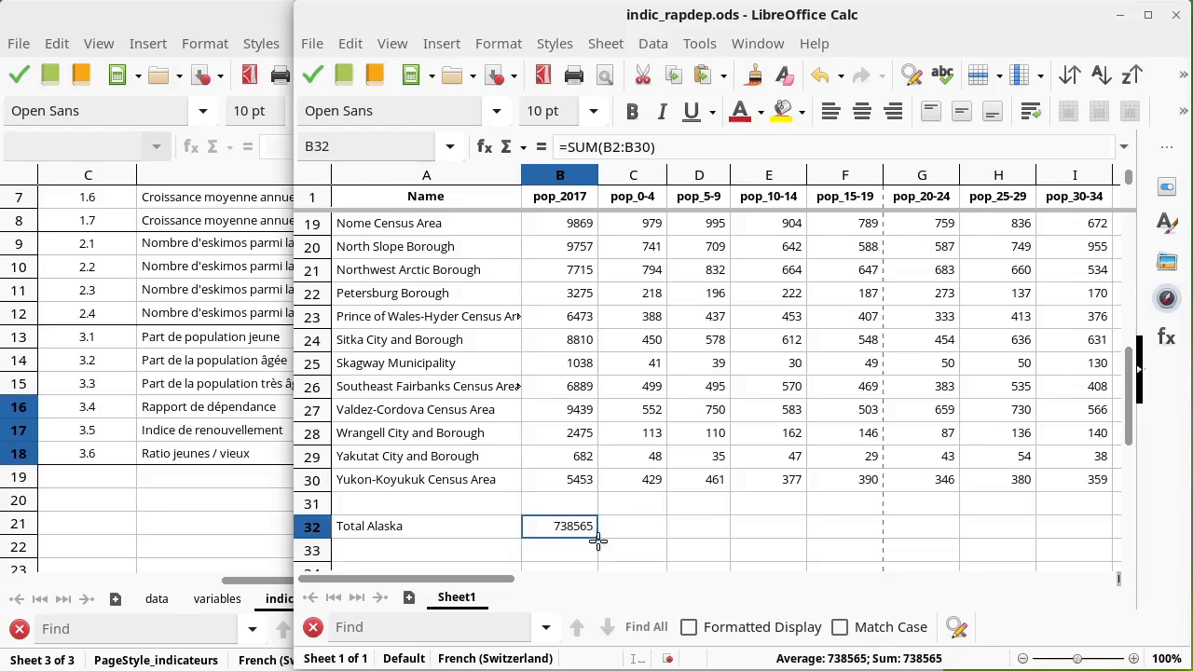
pyautogui.moveTo(598, 540); pyautogui.dragTo(959, 525)
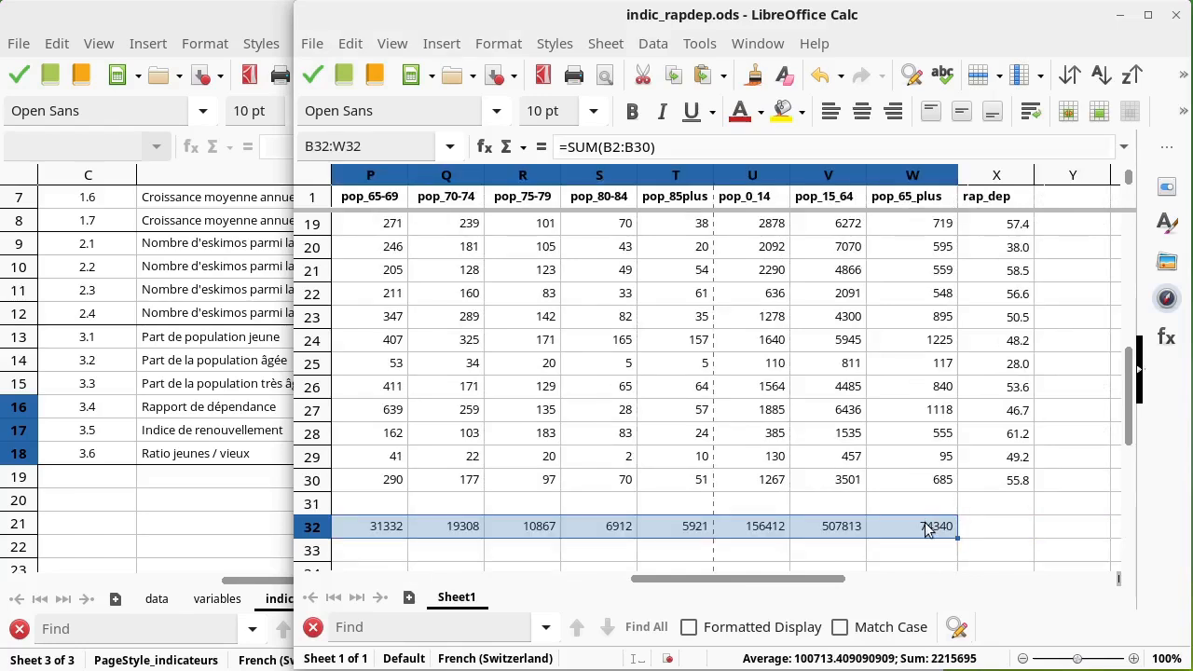
pyautogui.click(1021, 483)
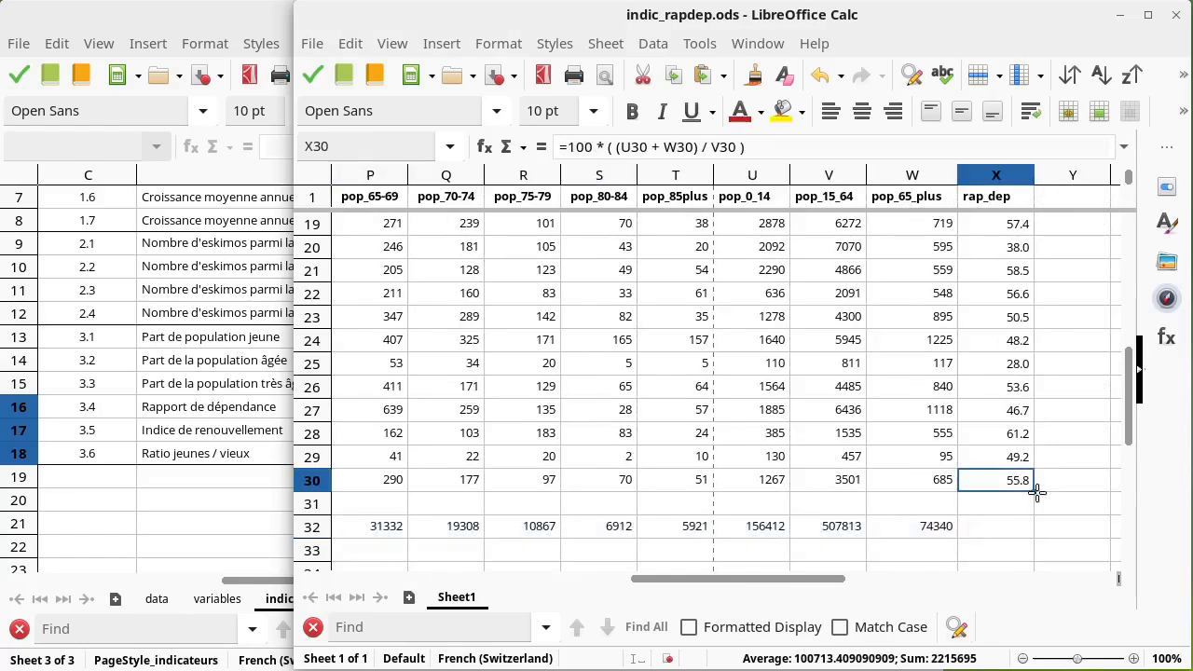
pyautogui.moveTo(1033, 491); pyautogui.dragTo(1019, 529)
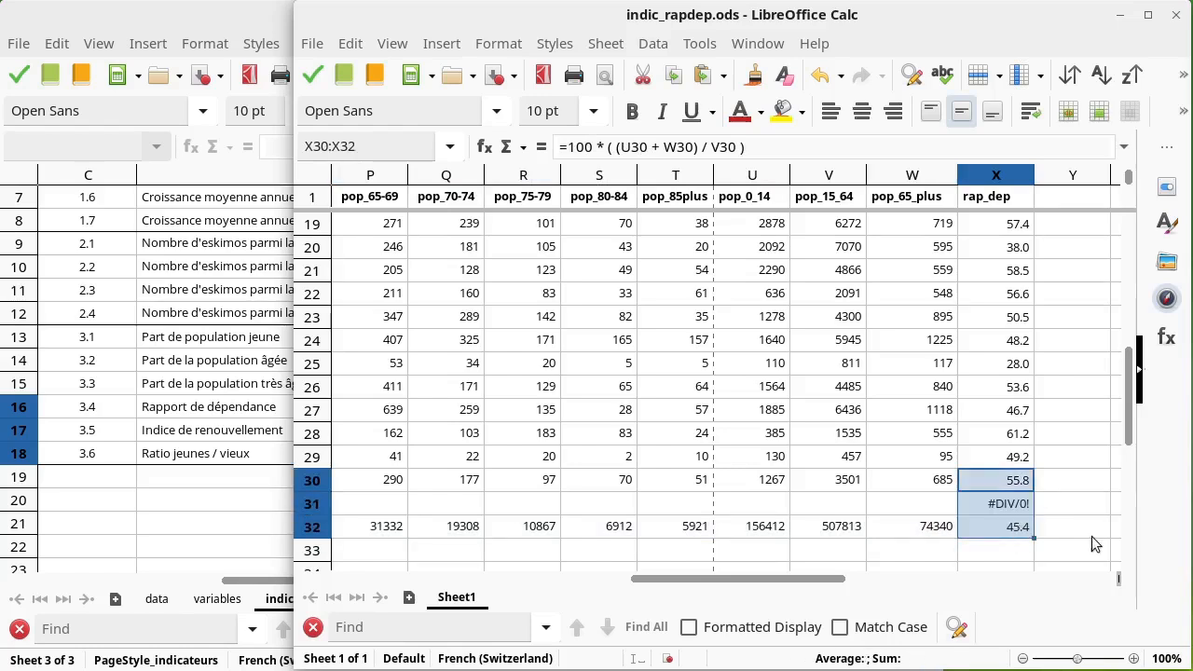
pyautogui.hotkey('ctrl', 'z')
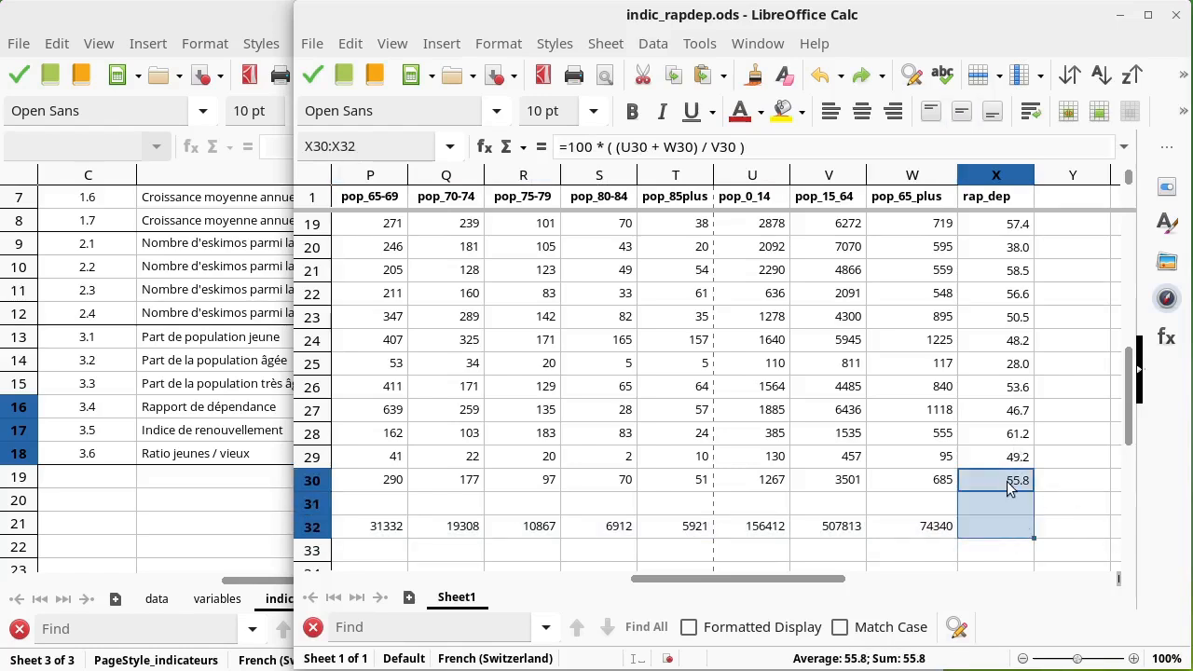
# Step: Paste the rap_dep formula from X30 into X32 for the Alaska total
pyautogui.click(1010, 488)
pyautogui.click(1003, 526)
pyautogui.hotkey('ctrl', 'v')
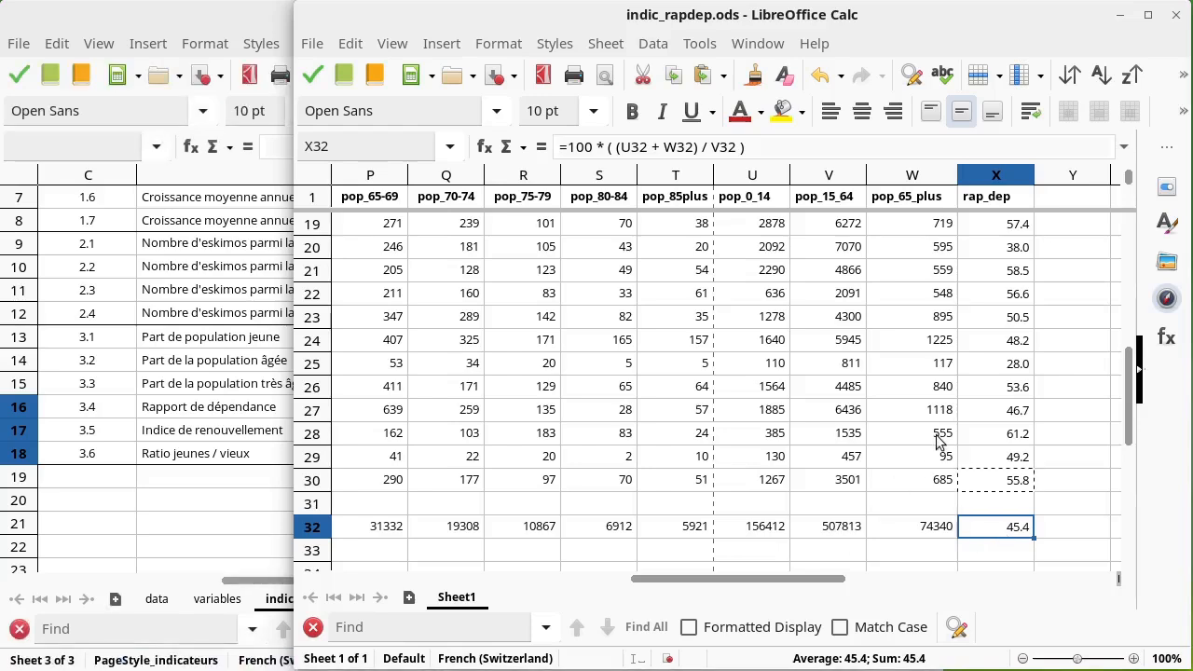
pyautogui.click(1033, 505)
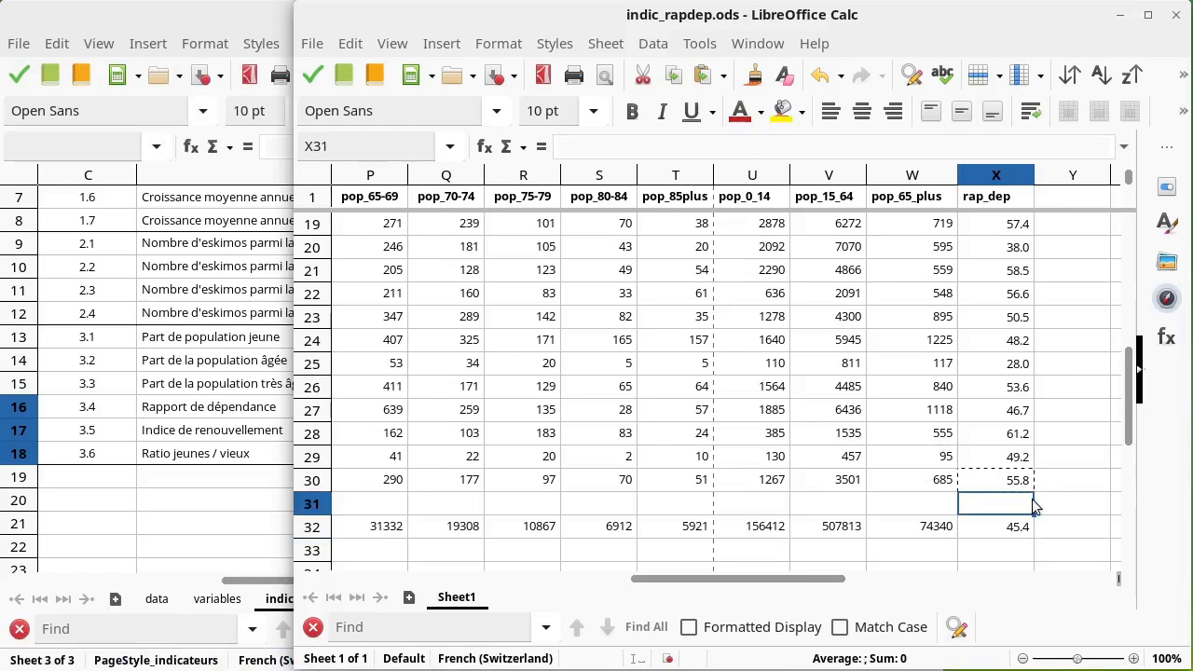